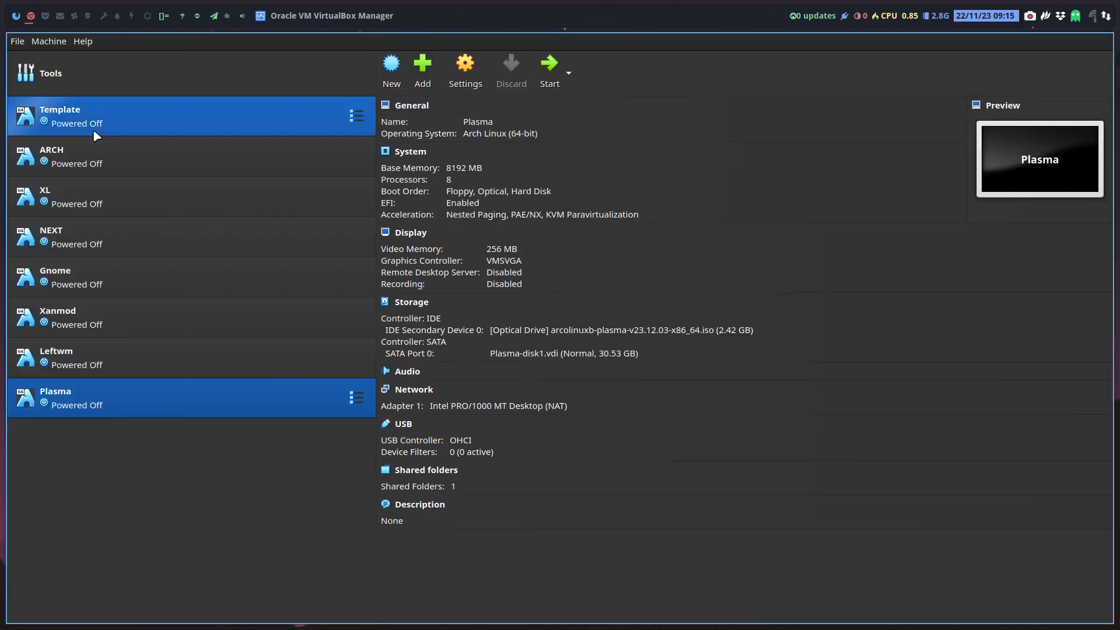
# - Delete the ARCH and XL virtual machines along with all their files
pyautogui.rightClick(140, 166)
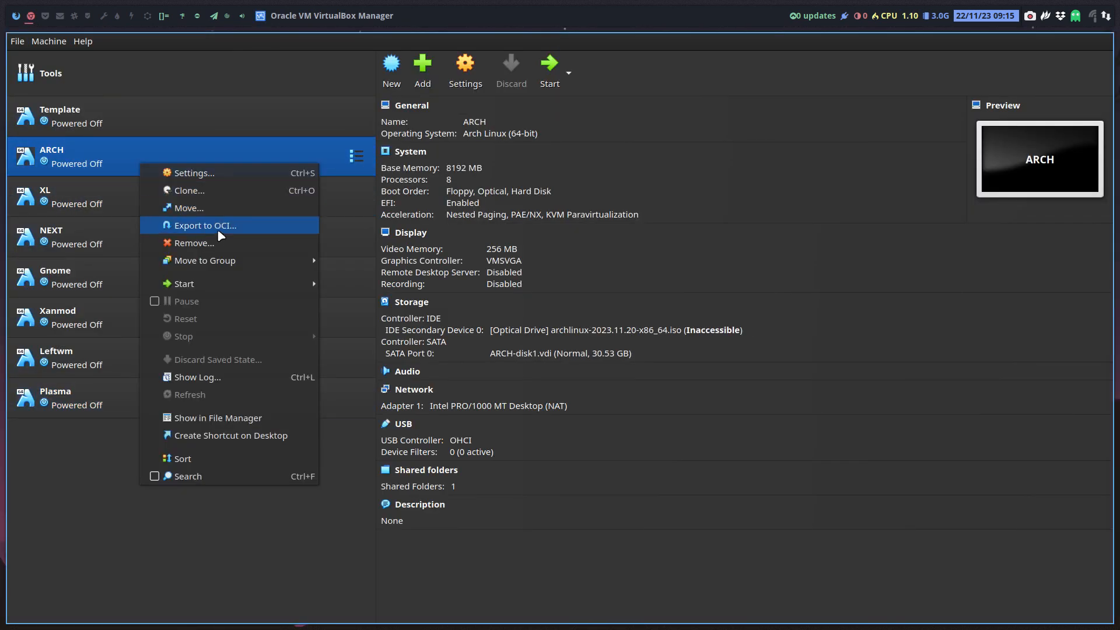
pyautogui.click(225, 248)
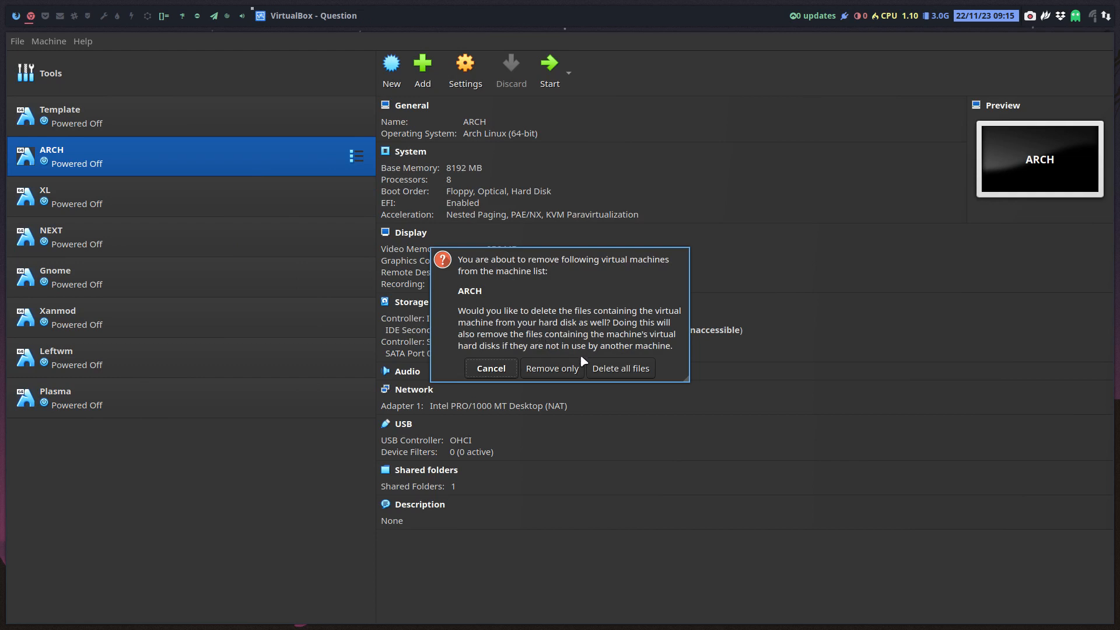
pyautogui.click(604, 374)
pyautogui.rightClick(122, 157)
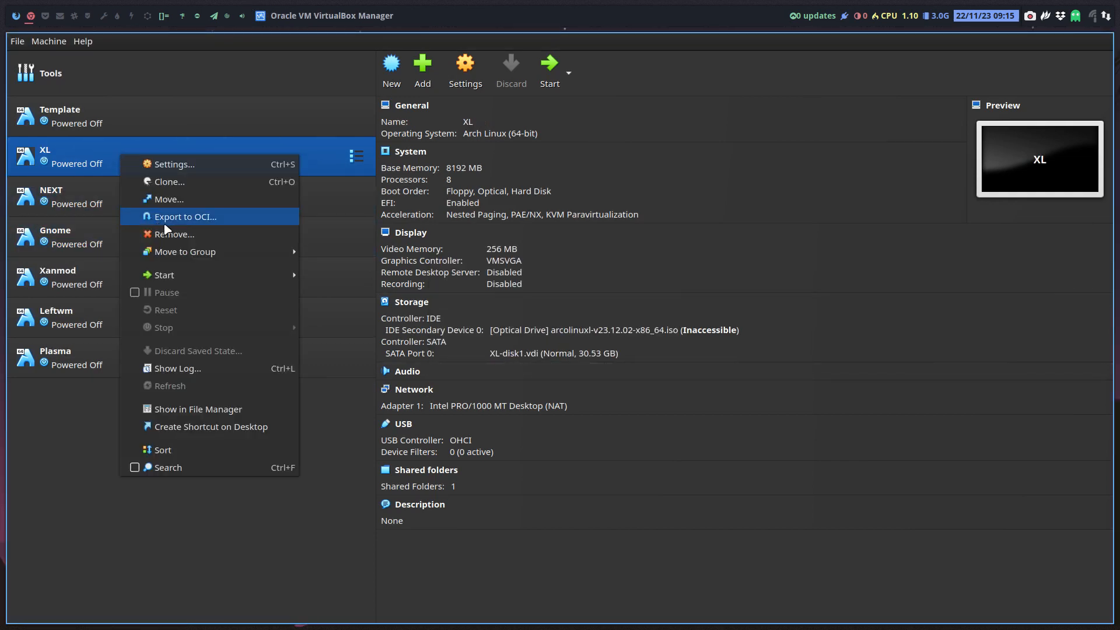
pyautogui.click(192, 235)
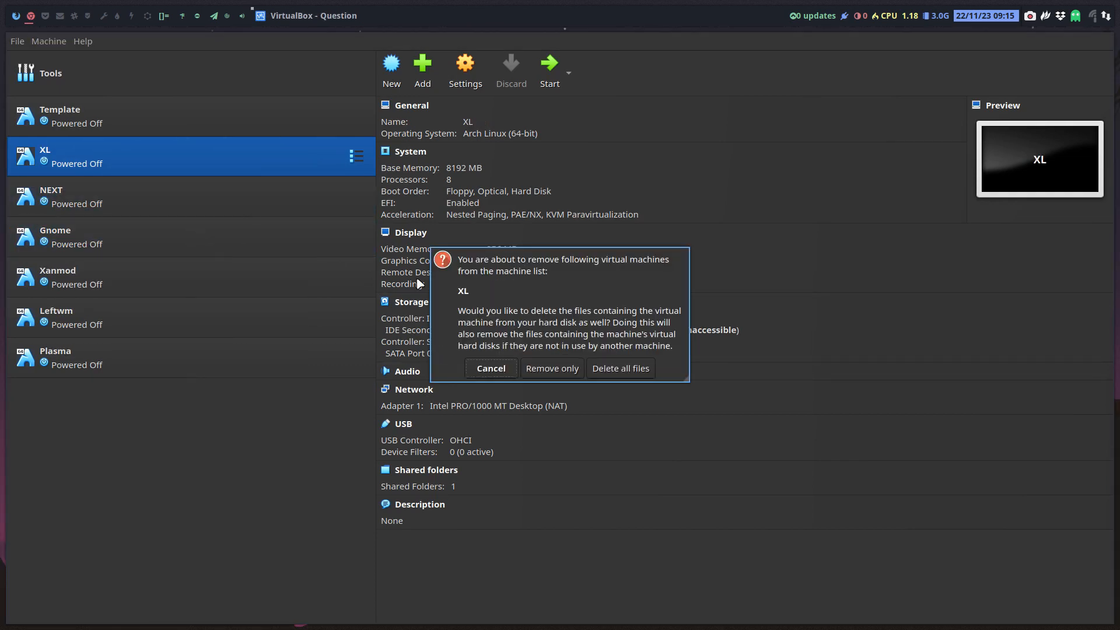
pyautogui.click(607, 368)
# - Glance at NEXT's settings, then delete the NEXT machine with all its files
pyautogui.hotkey('ctrl', 's')
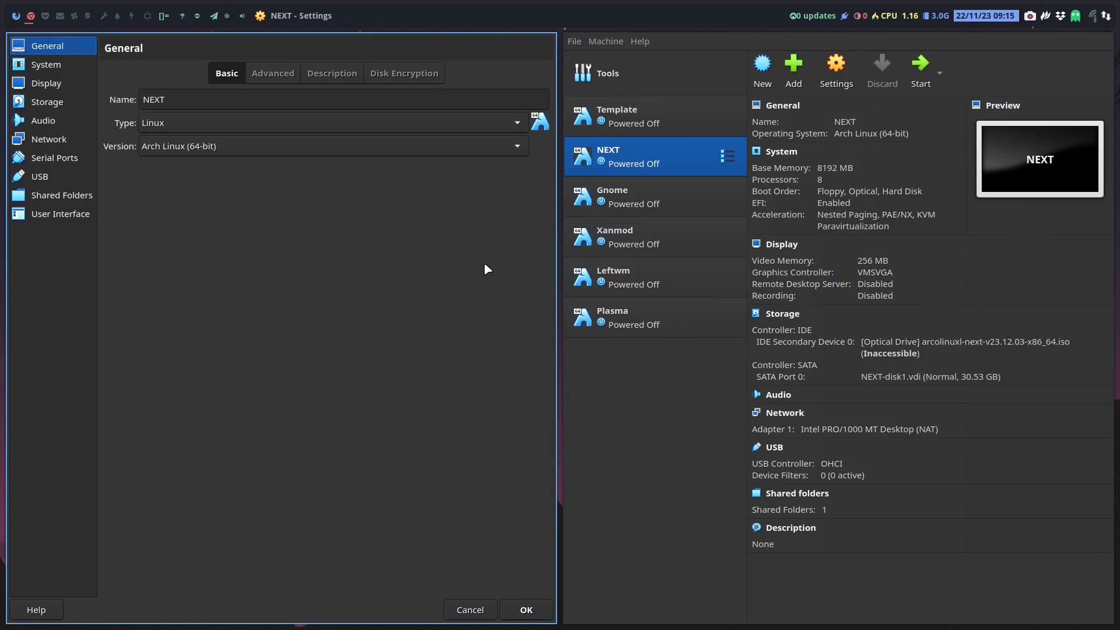
pyautogui.click(466, 609)
pyautogui.rightClick(115, 159)
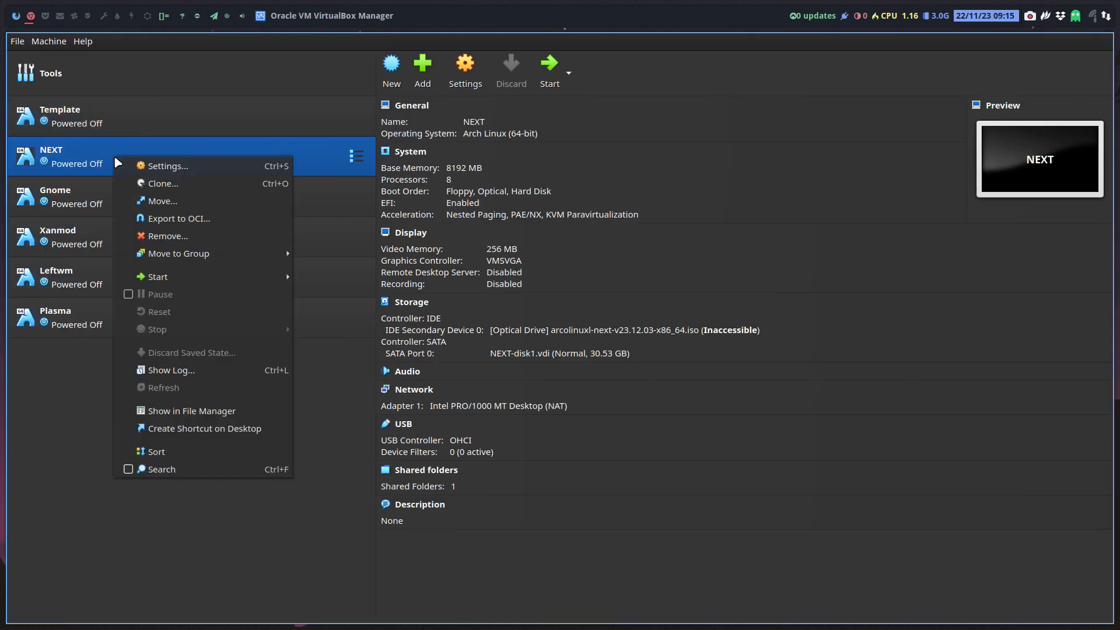
pyautogui.click(182, 235)
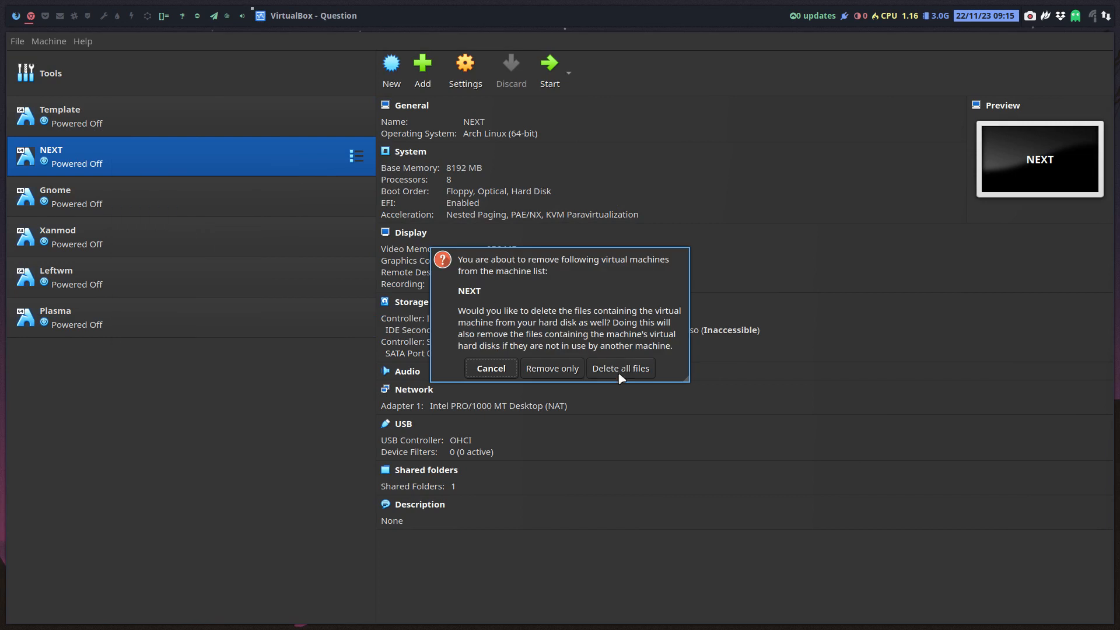
pyautogui.click(627, 375)
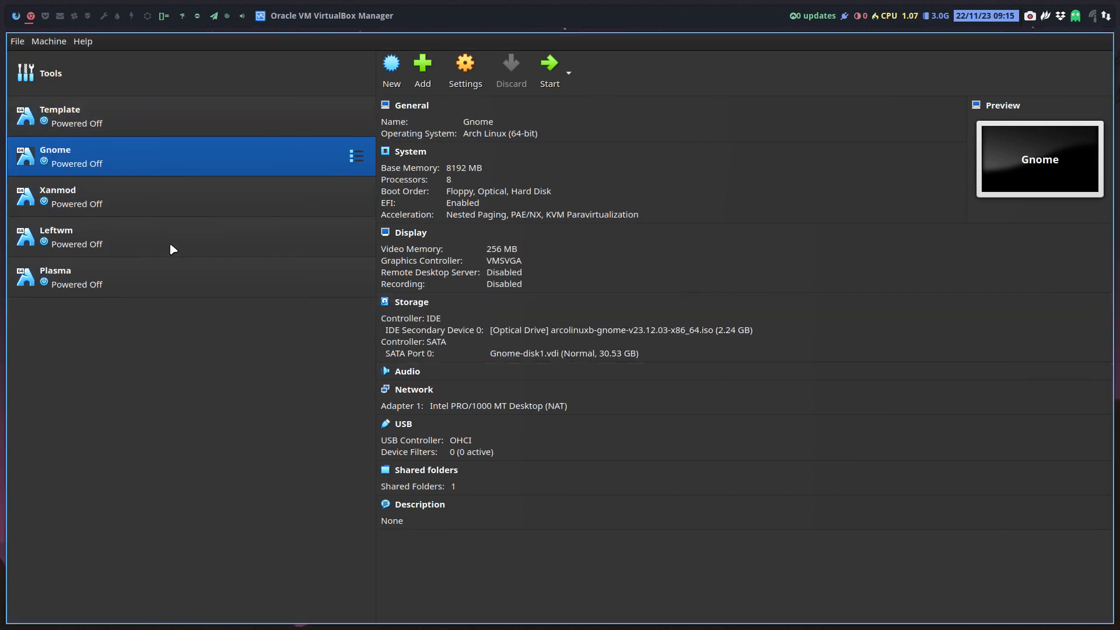
# - Glance at Gnome's settings, then delete the Gnome machine with all its files
pyautogui.hotkey('ctrl', 's')
pyautogui.click(459, 608)
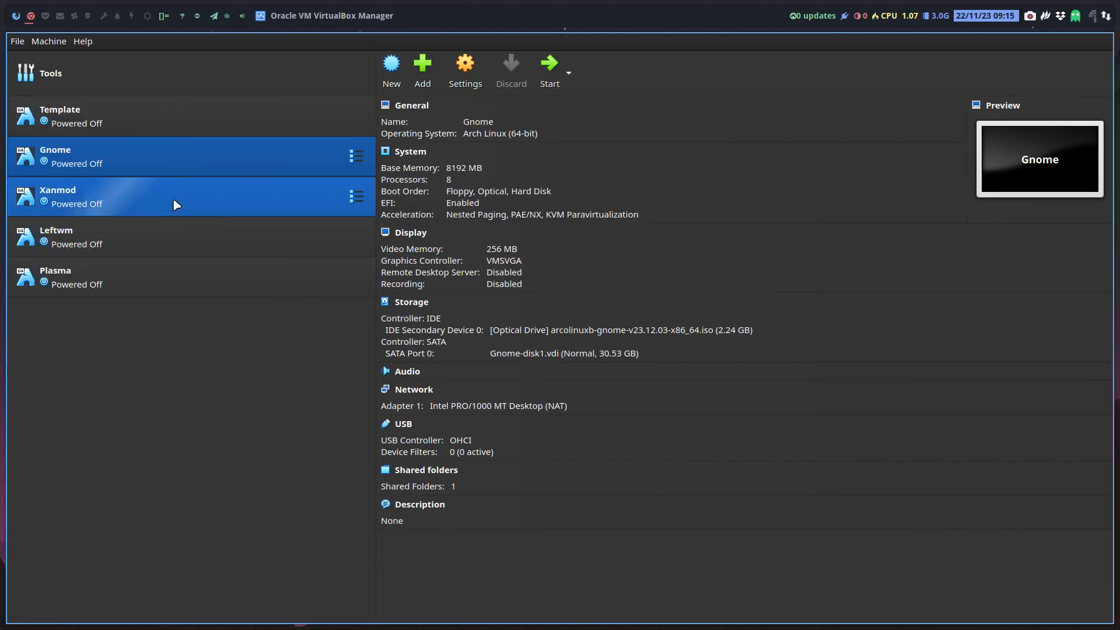
pyautogui.rightClick(176, 158)
pyautogui.click(224, 236)
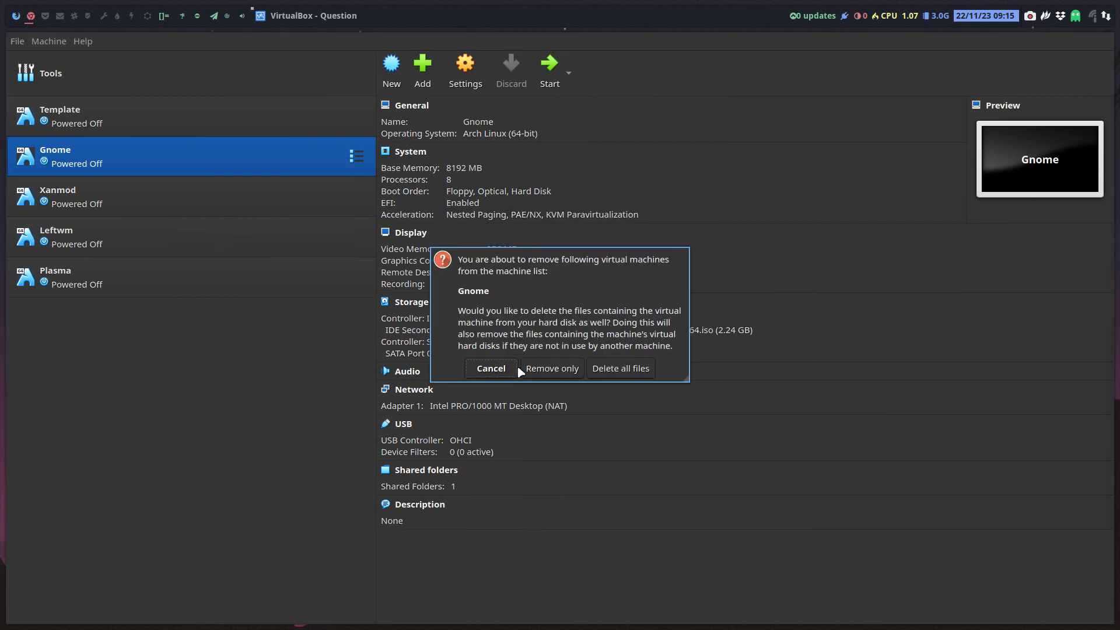
pyautogui.click(647, 370)
# - Delete the Xanmod and Leftwm machines along with all their files
pyautogui.rightClick(134, 155)
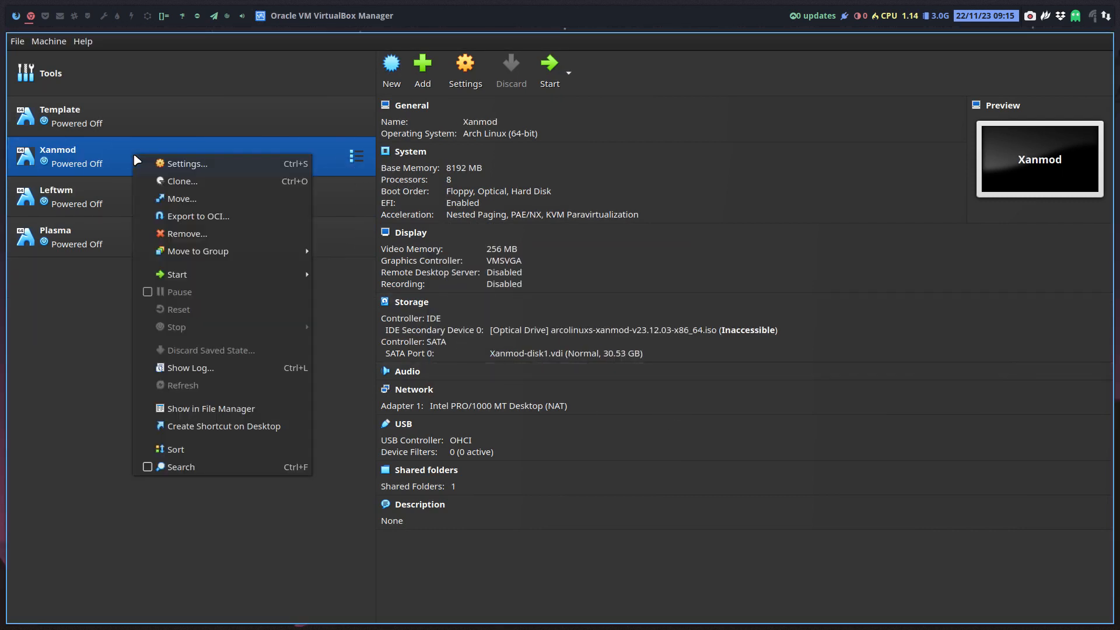
pyautogui.click(193, 232)
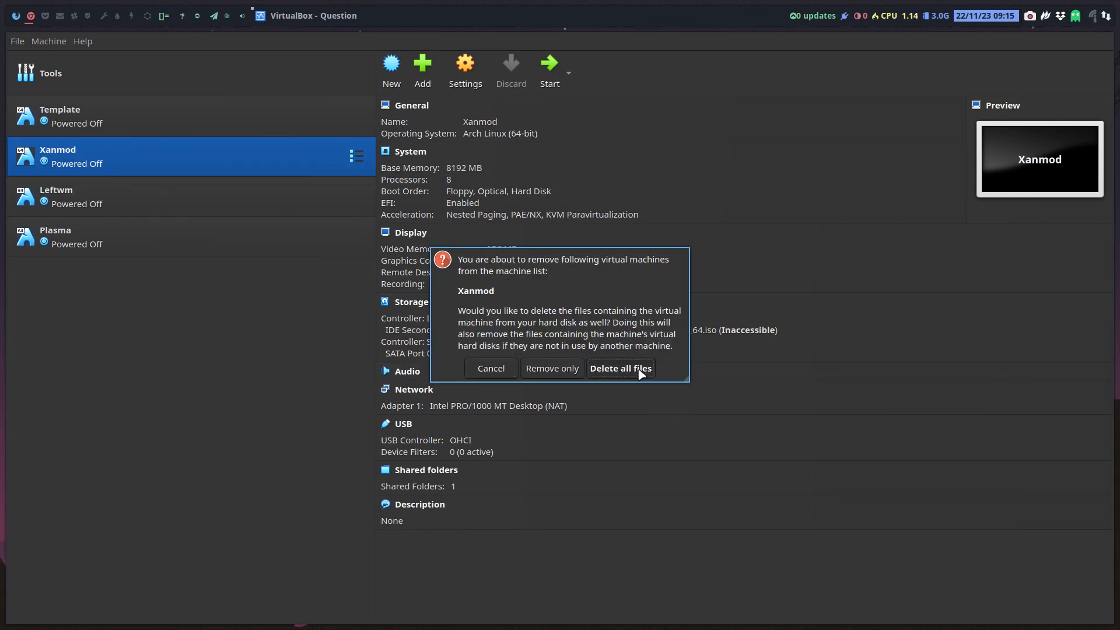
pyautogui.click(642, 371)
pyautogui.rightClick(125, 147)
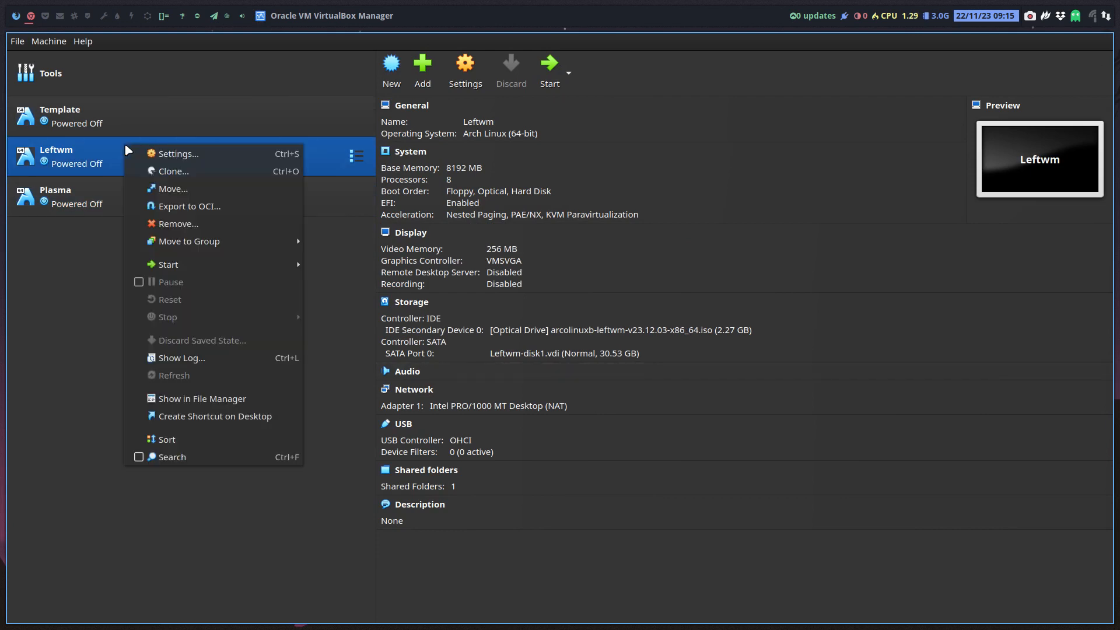
pyautogui.click(203, 227)
pyautogui.click(621, 368)
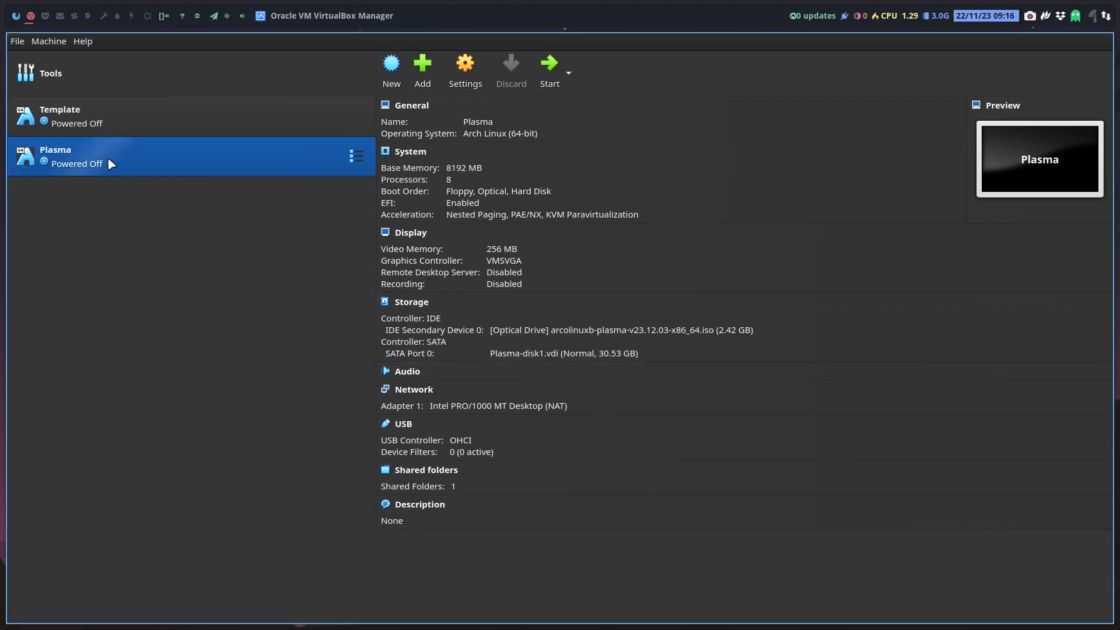
# - Delete the Plasma machine with its files, leaving only Template
pyautogui.rightClick(109, 160)
pyautogui.click(156, 239)
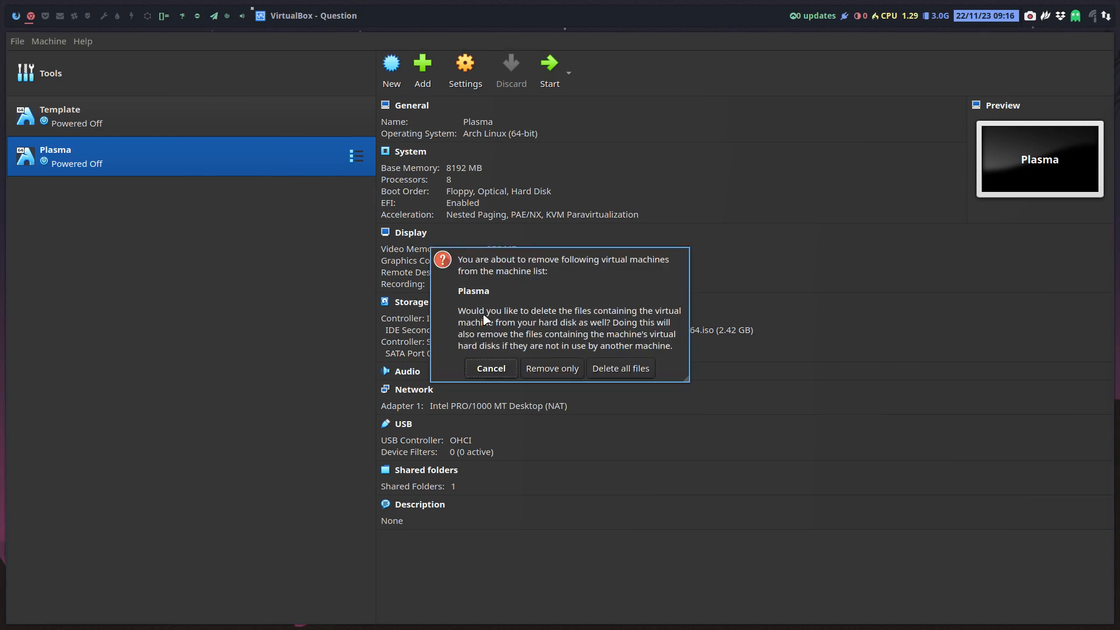
pyautogui.click(615, 368)
pyautogui.rightClick(101, 110)
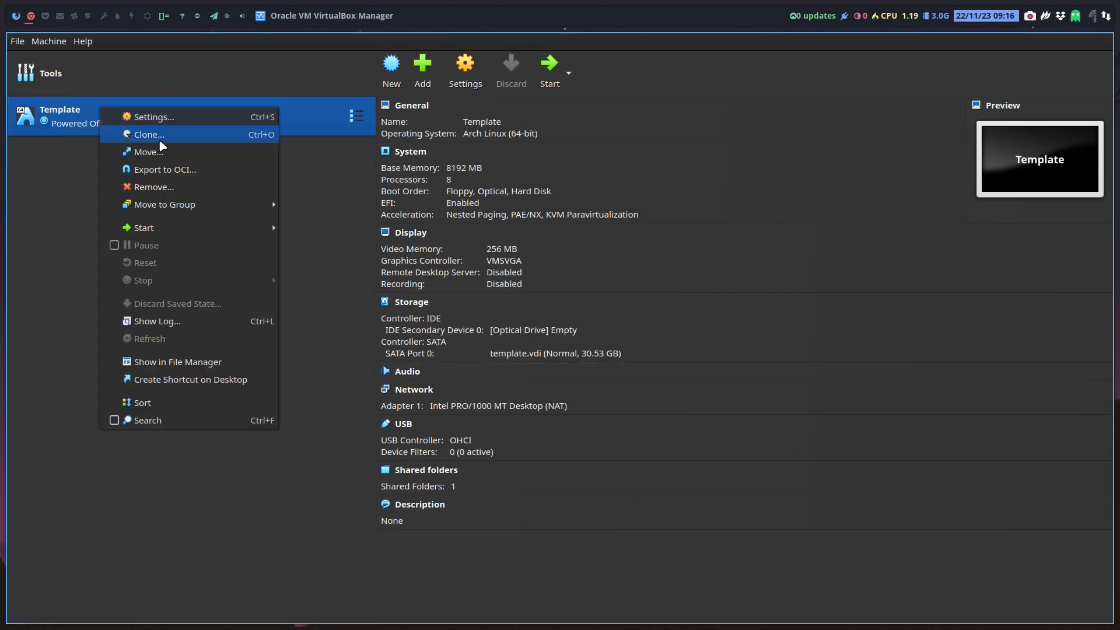
# - Check the VirtualBox version under Help > About VirtualBox
pyautogui.click(688, 189)
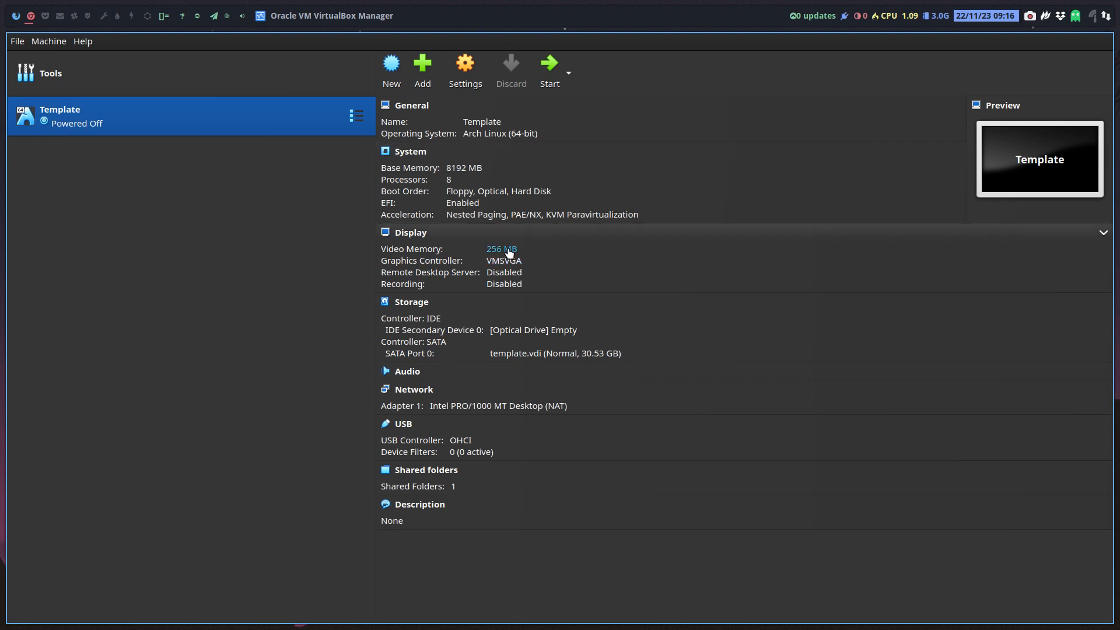
pyautogui.click(85, 42)
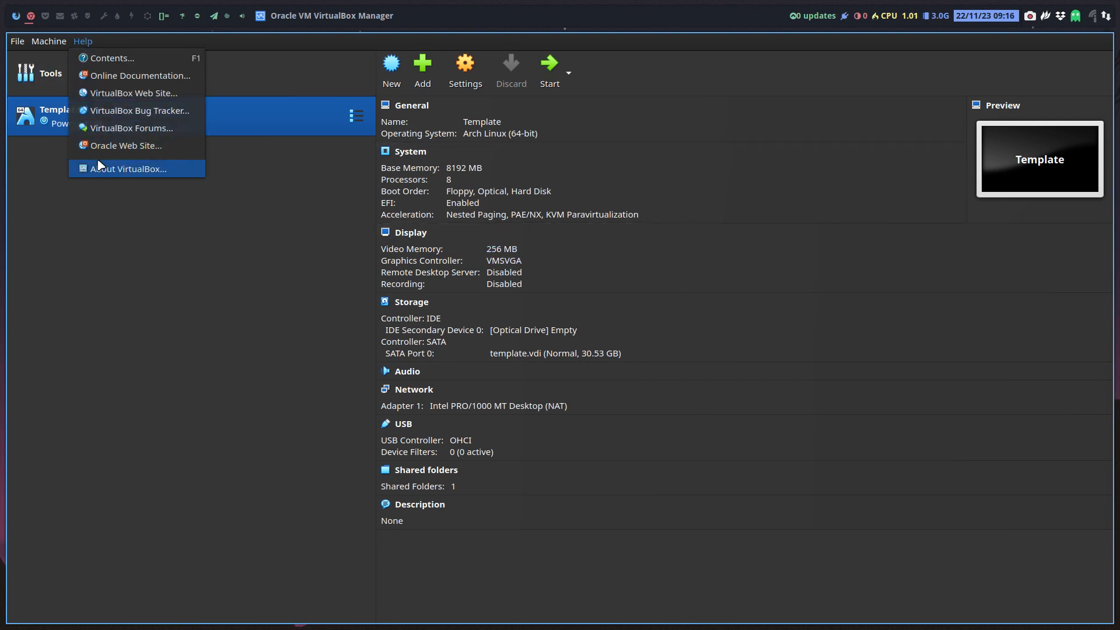
pyautogui.click(99, 167)
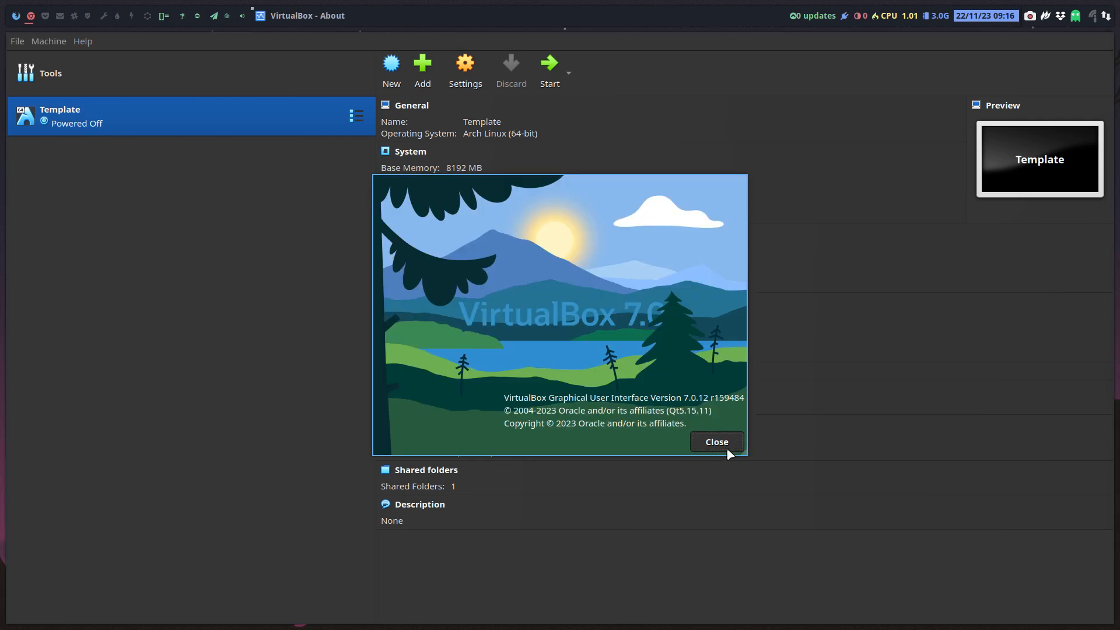
pyautogui.click(716, 441)
# - Make a full clone of the Template machine named EOS
pyautogui.rightClick(194, 124)
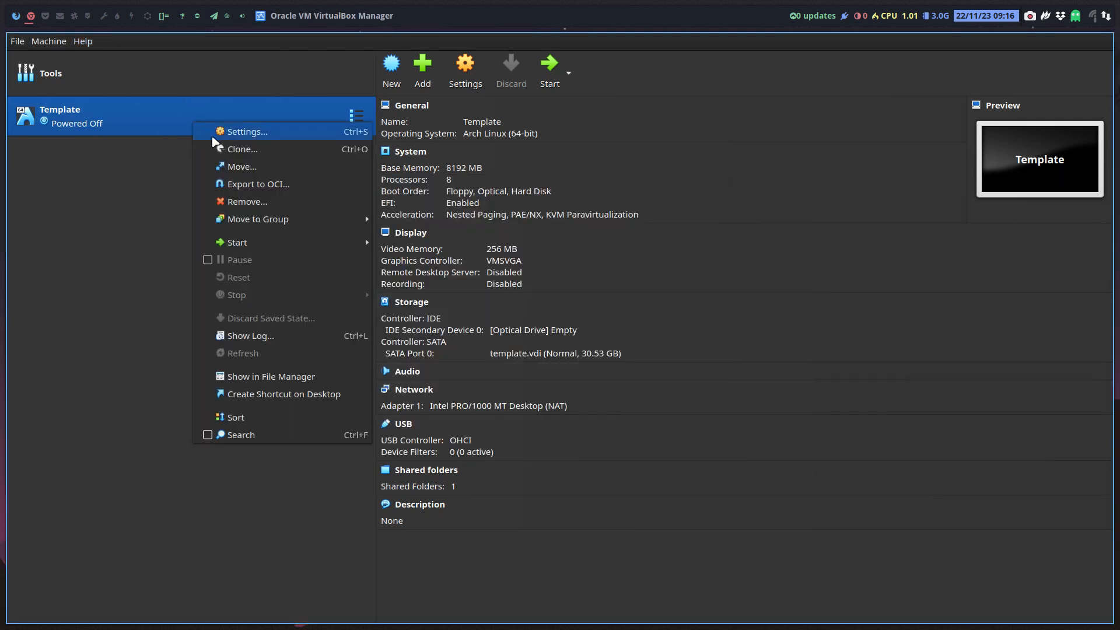
pyautogui.click(230, 150)
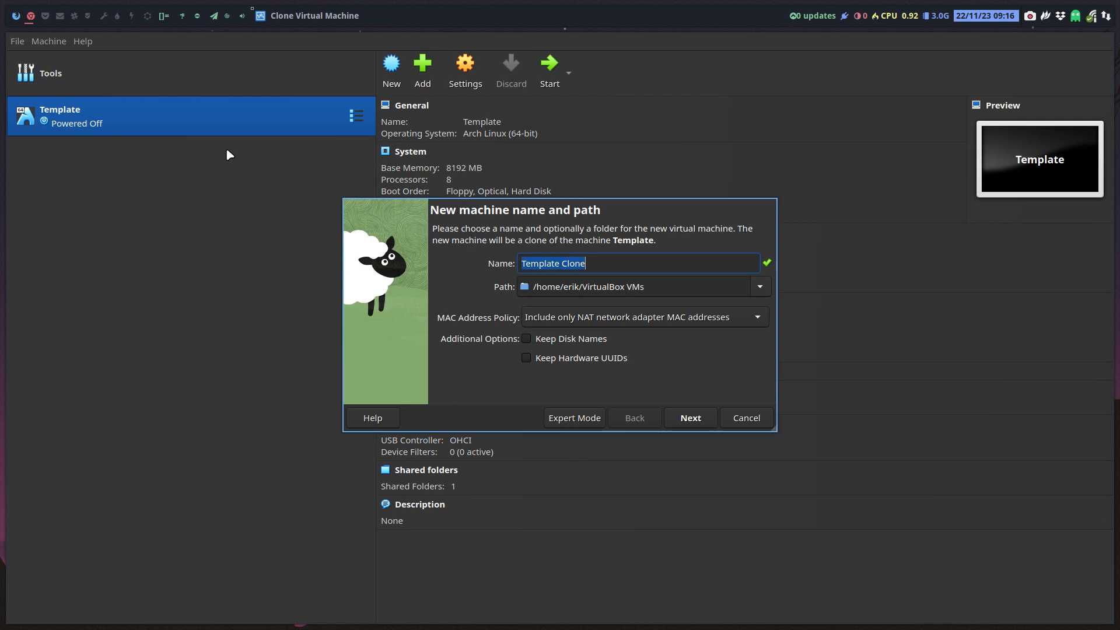
pyautogui.write('EOS')
pyautogui.press('Return')
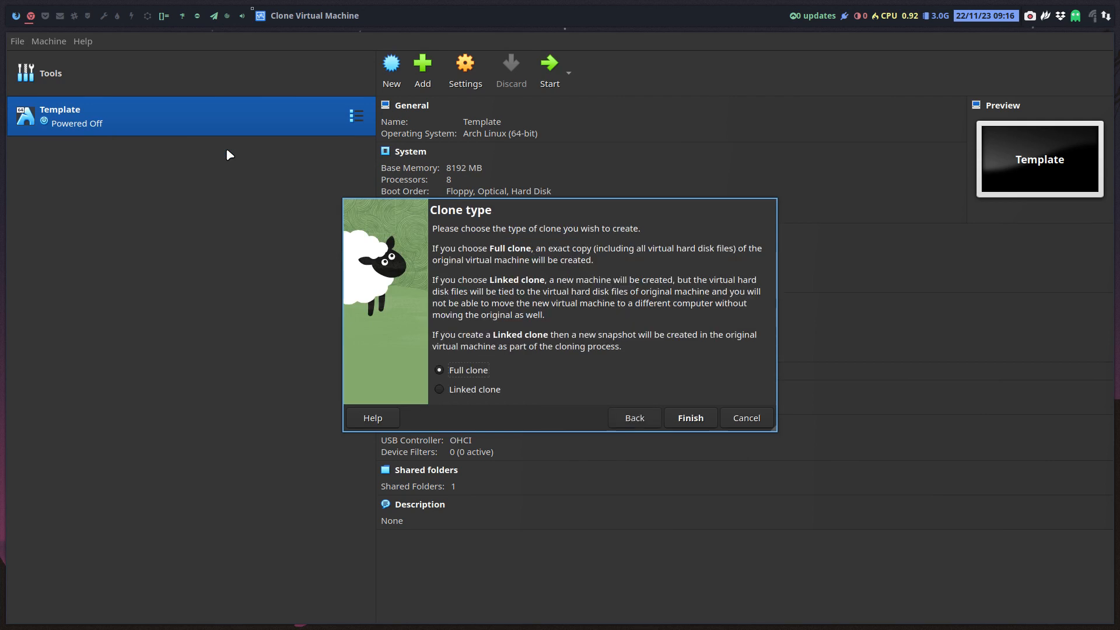
pyautogui.press('Return')
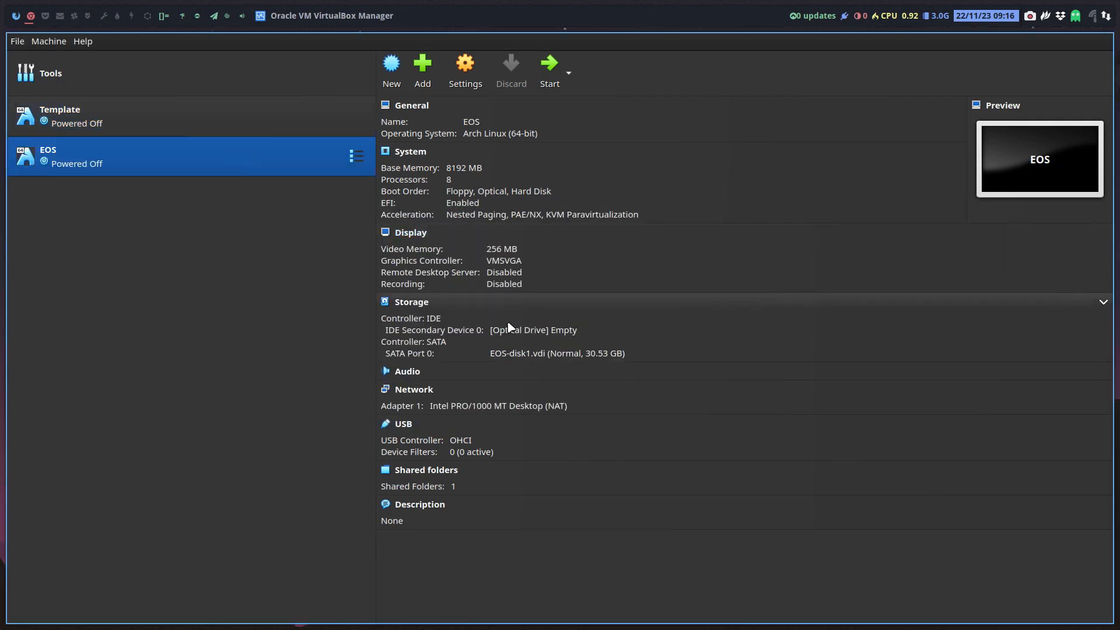
pyautogui.click(513, 330)
# - Browse the disc image chooser to the Projects > IT is all Arch Linux folder
pyautogui.click(553, 353)
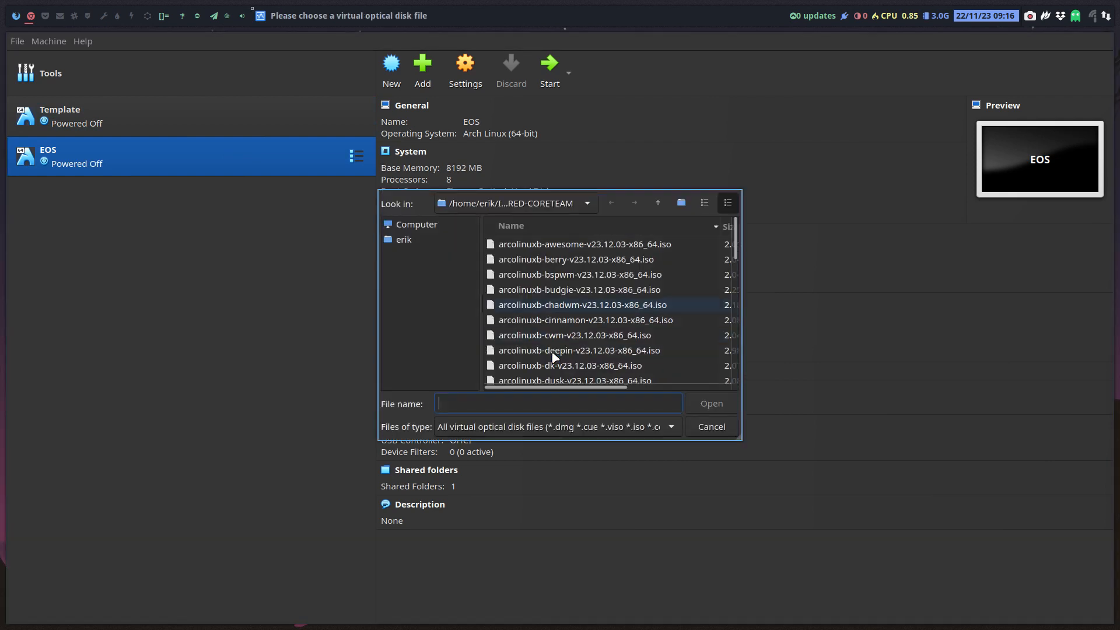
pyautogui.click(447, 242)
pyautogui.scroll(-3, 579, 280)
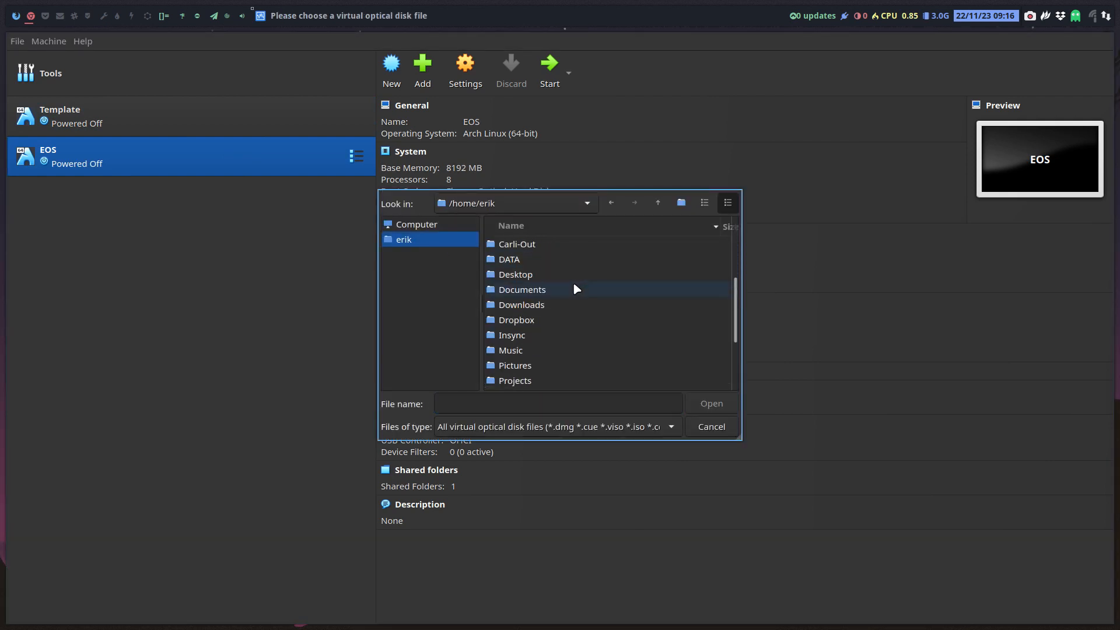
pyautogui.scroll(-2, 577, 290)
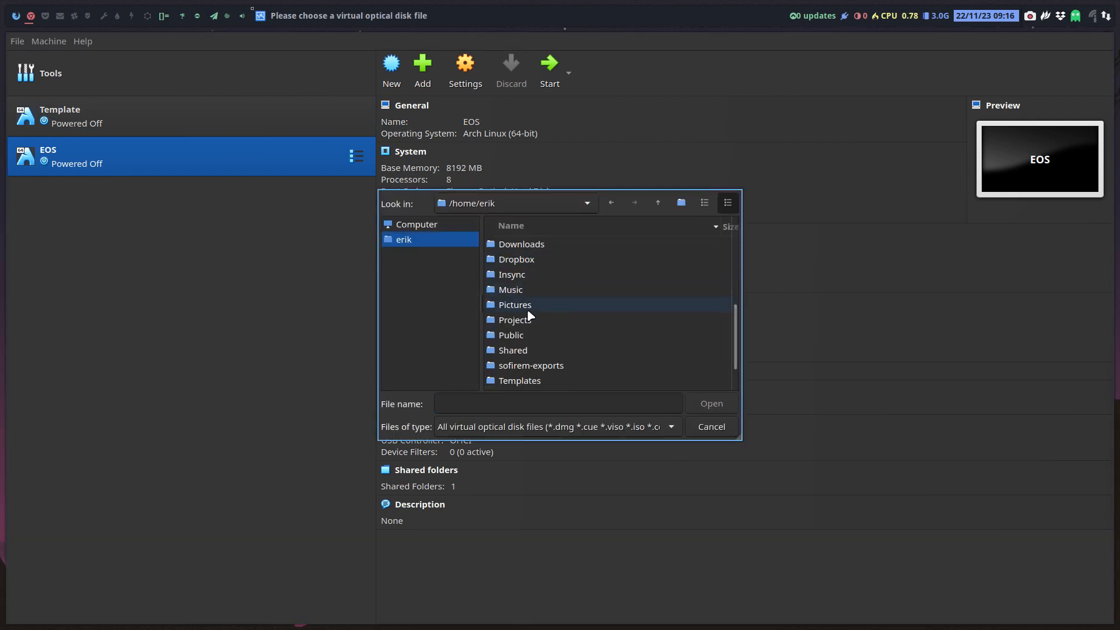
pyautogui.click(532, 321)
pyautogui.doubleClick(532, 320)
pyautogui.click(538, 278)
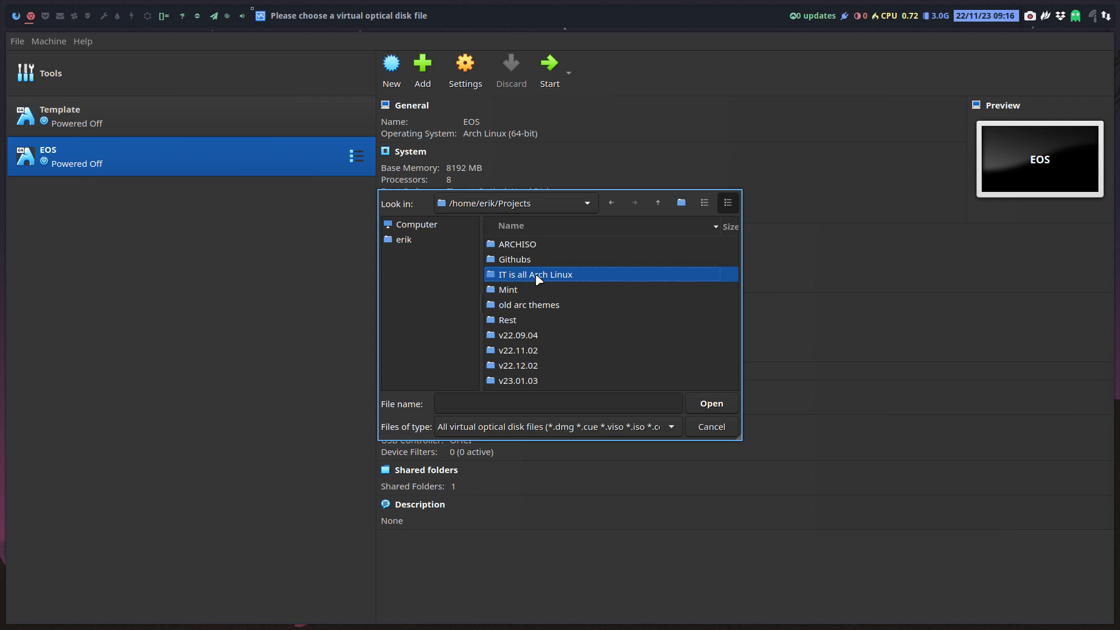
pyautogui.doubleClick(538, 278)
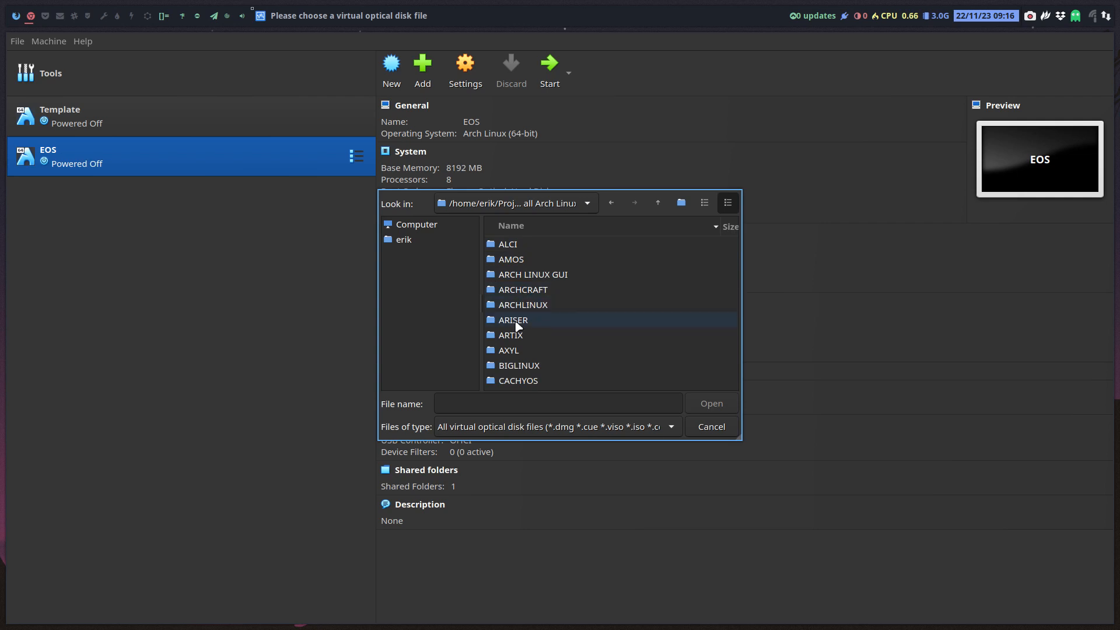
# - Load Endeavouros-Galileo-11-2023.iso from the ENDEAVOUROS folder into the optical drive and start EOS
pyautogui.scroll(-3, 522, 330)
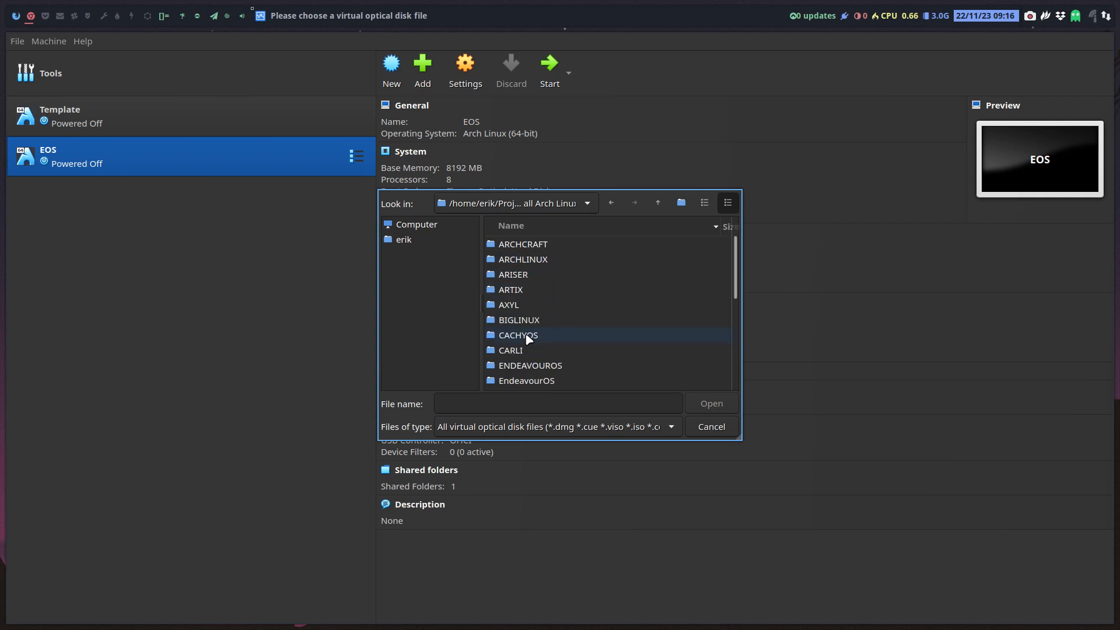
pyautogui.scroll(-3, 528, 339)
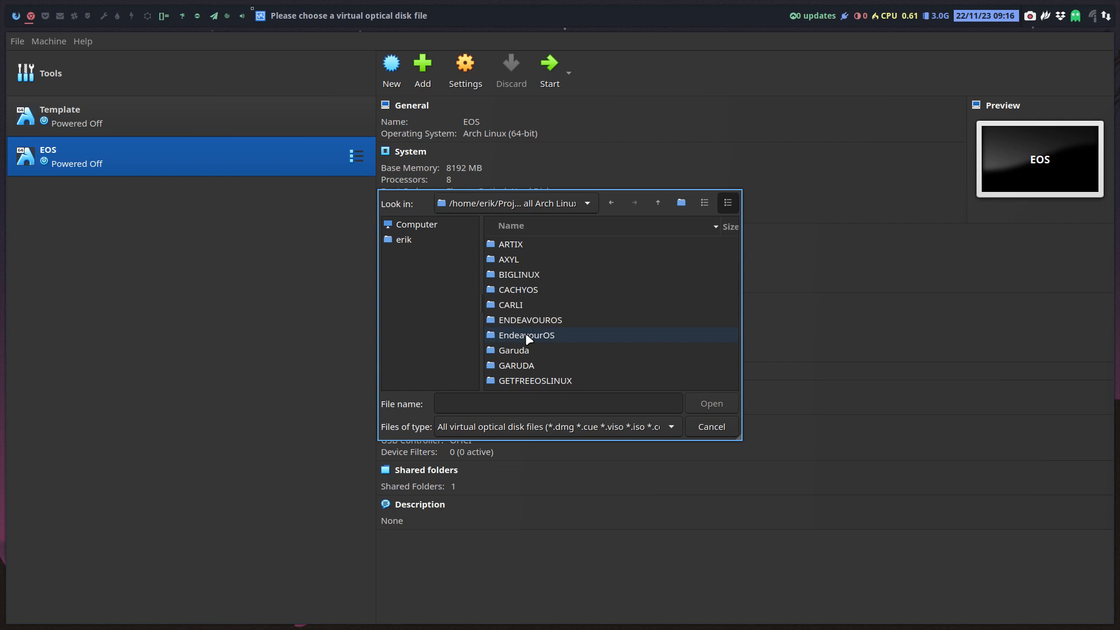
pyautogui.scroll(-2, 528, 339)
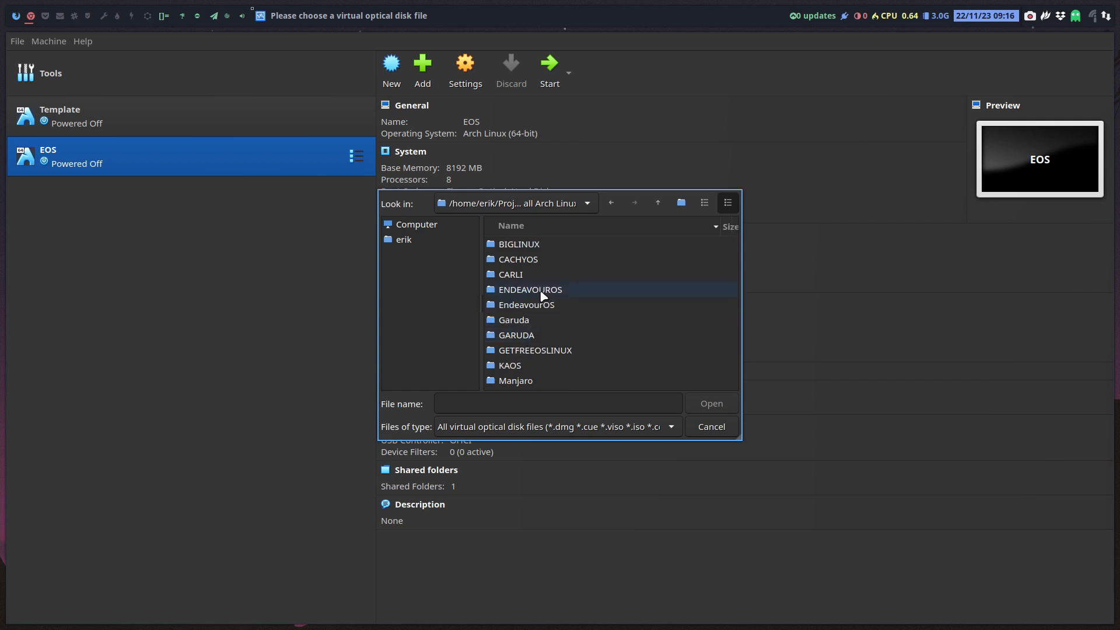
pyautogui.doubleClick(542, 291)
pyautogui.click(588, 350)
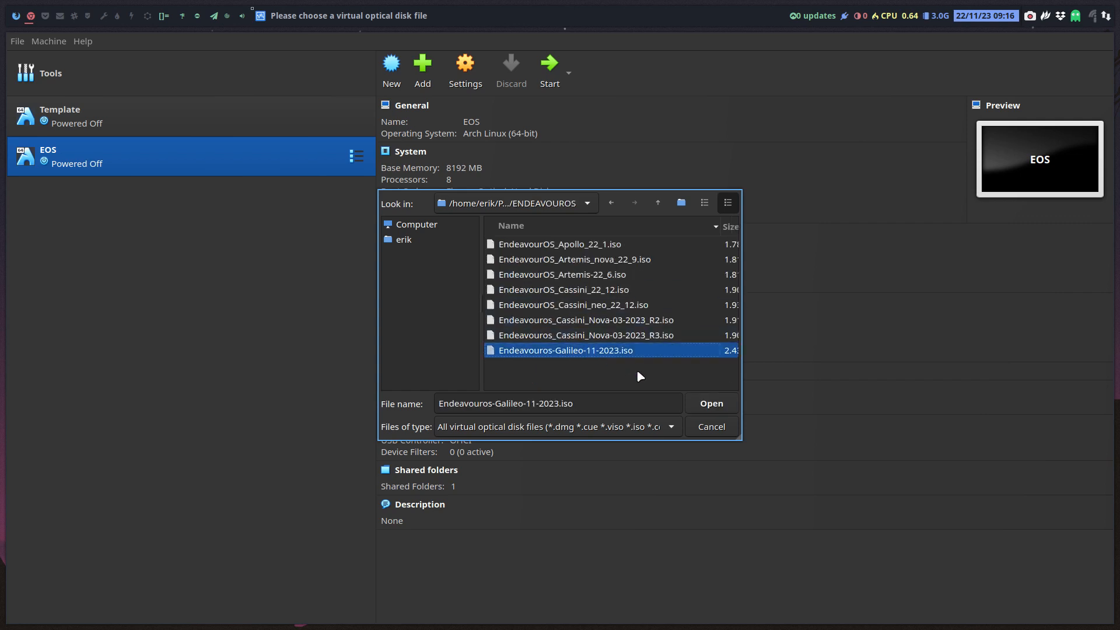
pyautogui.click(718, 406)
pyautogui.click(552, 70)
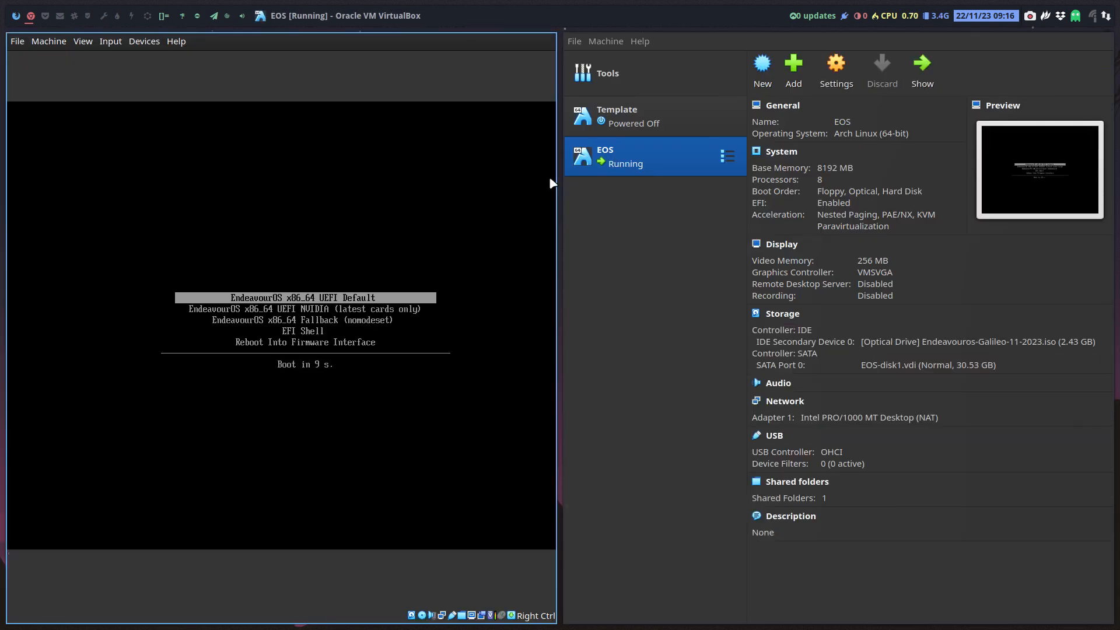
# - Go full screen, halt the boot countdown and review the Default entry's kernel parameters
pyautogui.hotkey('ctrl', 'f')
pyautogui.press('Down')
pyautogui.press('Up')
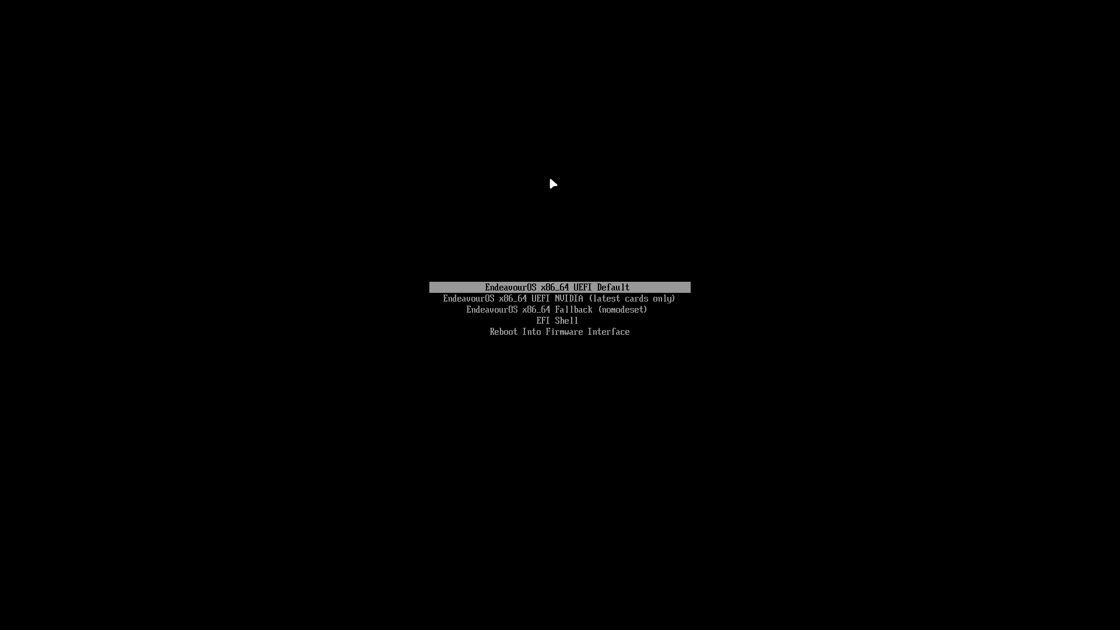
pyautogui.press('e')
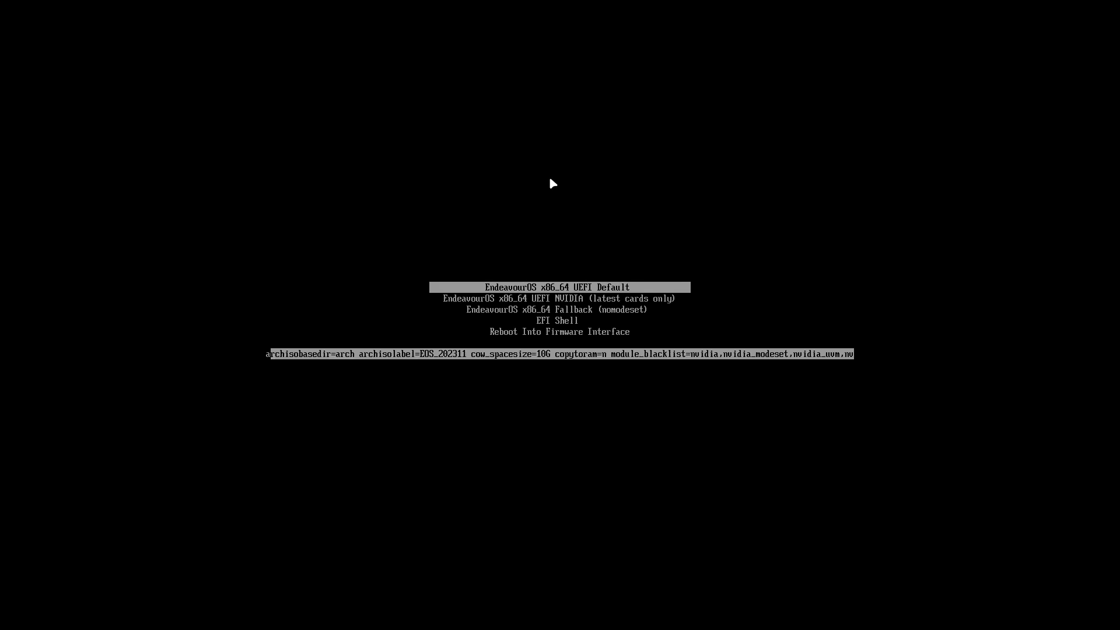
pyautogui.press('Right')
pyautogui.press('Right')
pyautogui.press('Right')
pyautogui.press('Right')
pyautogui.press('Right')
pyautogui.press('Right')
pyautogui.press('Right')
pyautogui.press('Right')
pyautogui.press('Right')
pyautogui.press('Right')
pyautogui.press('Right')
pyautogui.press('Right')
pyautogui.press('Right')
pyautogui.press('Right')
pyautogui.press('Right')
pyautogui.press('Right')
pyautogui.press('Right')
pyautogui.press('Right')
pyautogui.press('Right')
pyautogui.press('Right')
pyautogui.press('Right')
pyautogui.press('Right')
pyautogui.press('Right')
pyautogui.press('Right')
pyautogui.press('Right')
pyautogui.press('Right')
pyautogui.press('Right')
pyautogui.press('Right')
pyautogui.press('Right')
pyautogui.press('Right')
pyautogui.press('Right')
pyautogui.press('Right')
pyautogui.press('Right')
pyautogui.press('Right')
pyautogui.press('Right')
pyautogui.press('Right')
pyautogui.press('Right')
pyautogui.press('Right')
pyautogui.press('Right')
pyautogui.press('Right')
pyautogui.press('Right')
pyautogui.press('Right')
pyautogui.press('Right')
pyautogui.press('Right')
pyautogui.press('Right')
pyautogui.press('Right')
pyautogui.press('Right')
pyautogui.press('Right')
pyautogui.press('Right')
pyautogui.press('Right')
pyautogui.press('Escape')
# - Browse the NVIDIA, Fallback and EFI Shell entries, then boot the Default entry
pyautogui.press('Down')
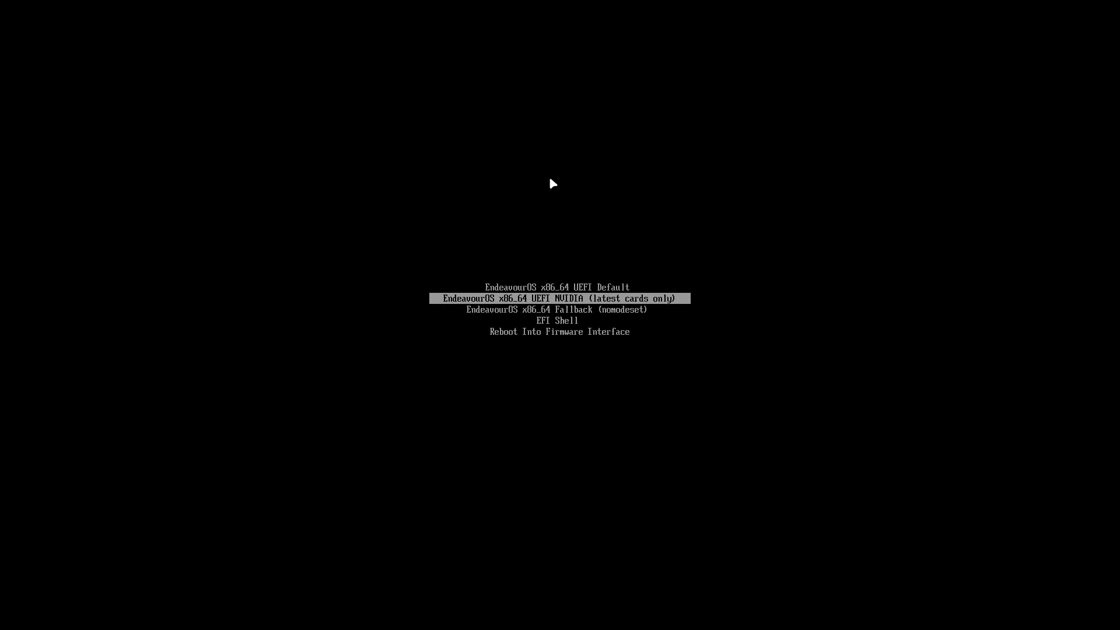
pyautogui.press('Down')
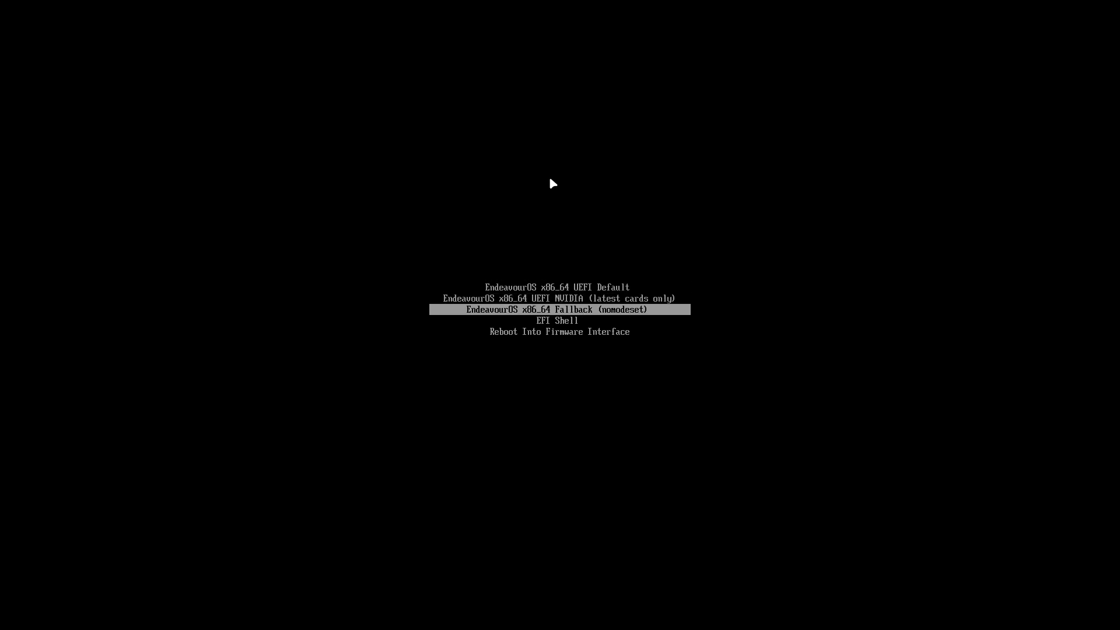
pyautogui.press('Down')
pyautogui.press('Down')
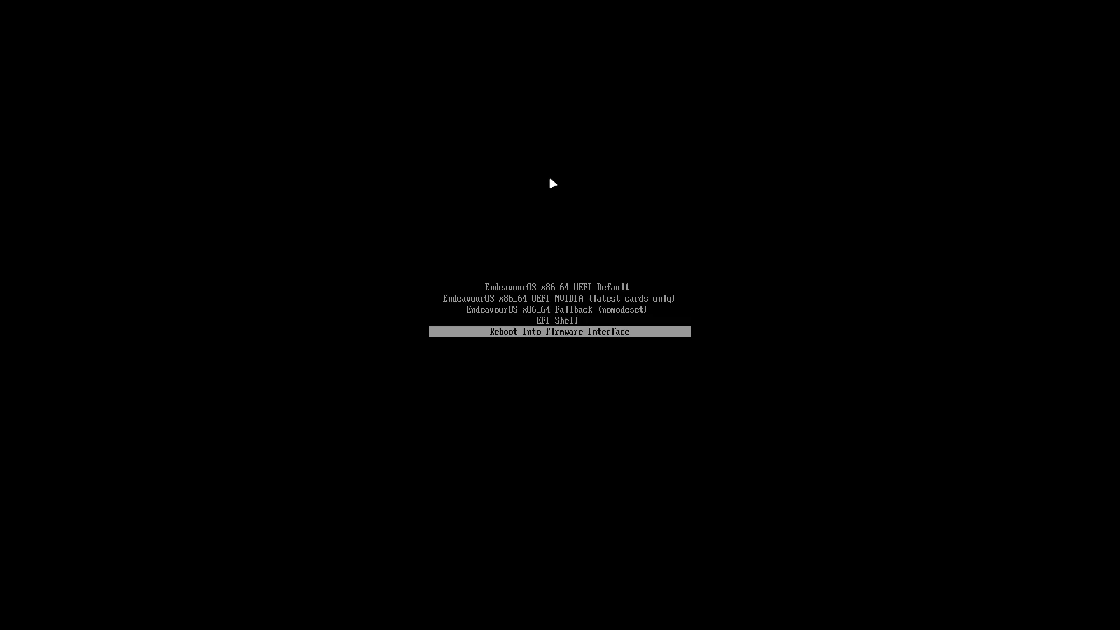
pyautogui.press('Up')
pyautogui.press('Up')
pyautogui.press('Up')
pyautogui.press('Up')
pyautogui.press('Return')
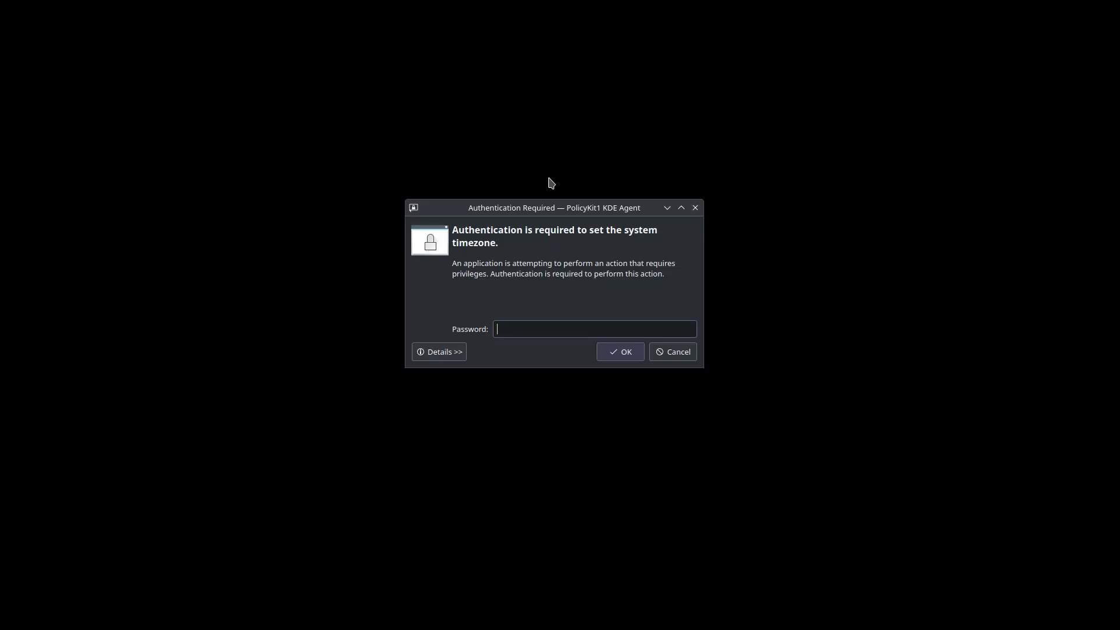
# - Cancel the timezone password prompt so the live desktop and Welcome app remain
pyautogui.press('Escape')
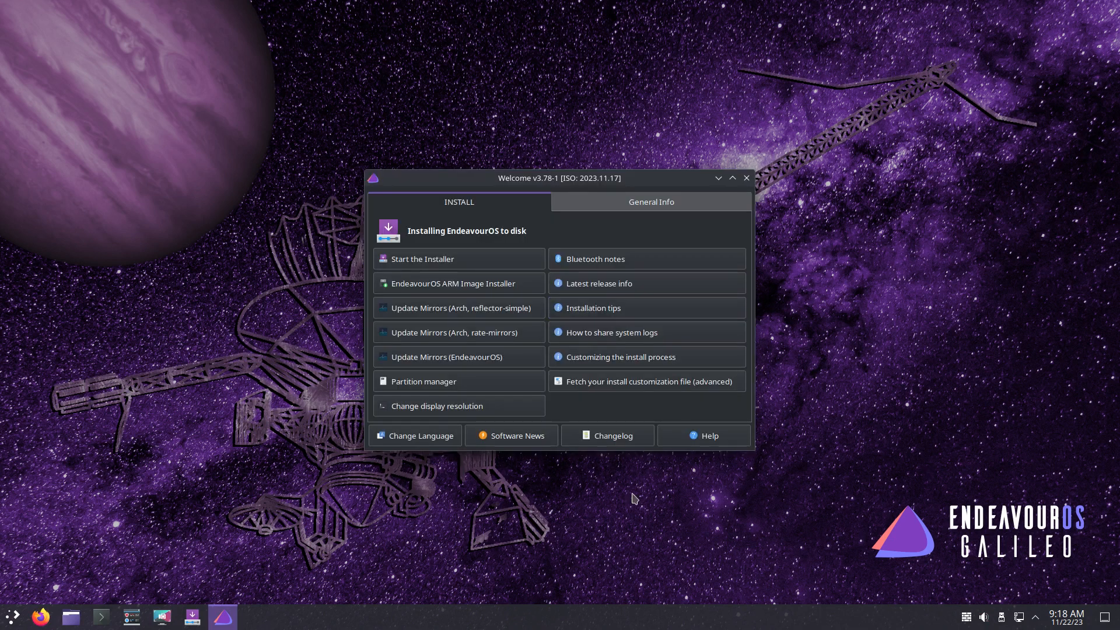
pyautogui.click(8, 620)
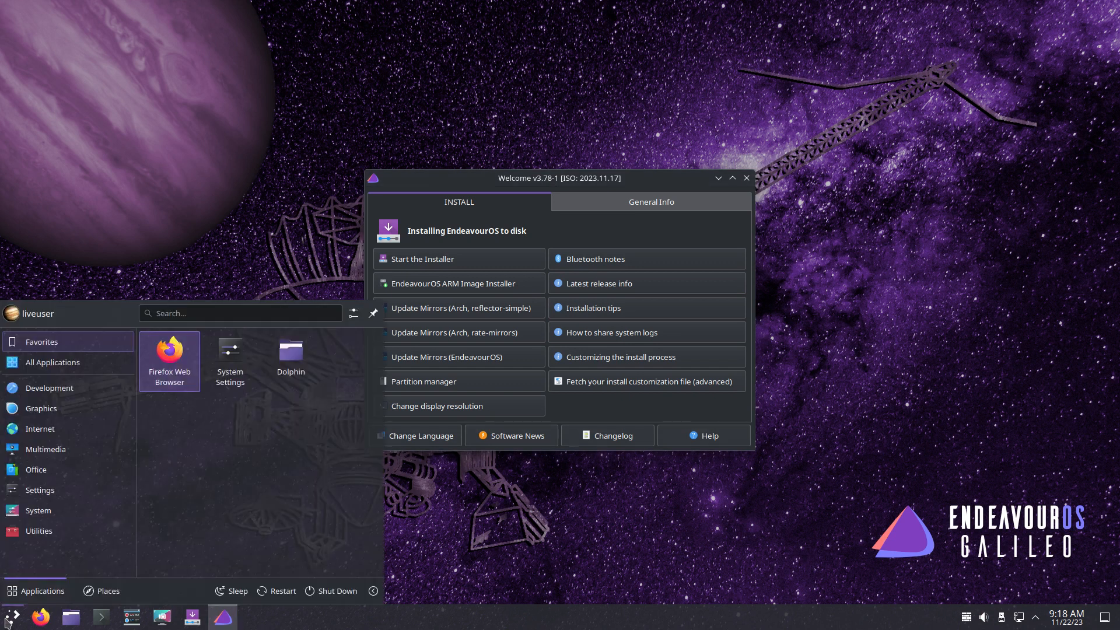
pyautogui.click(251, 229)
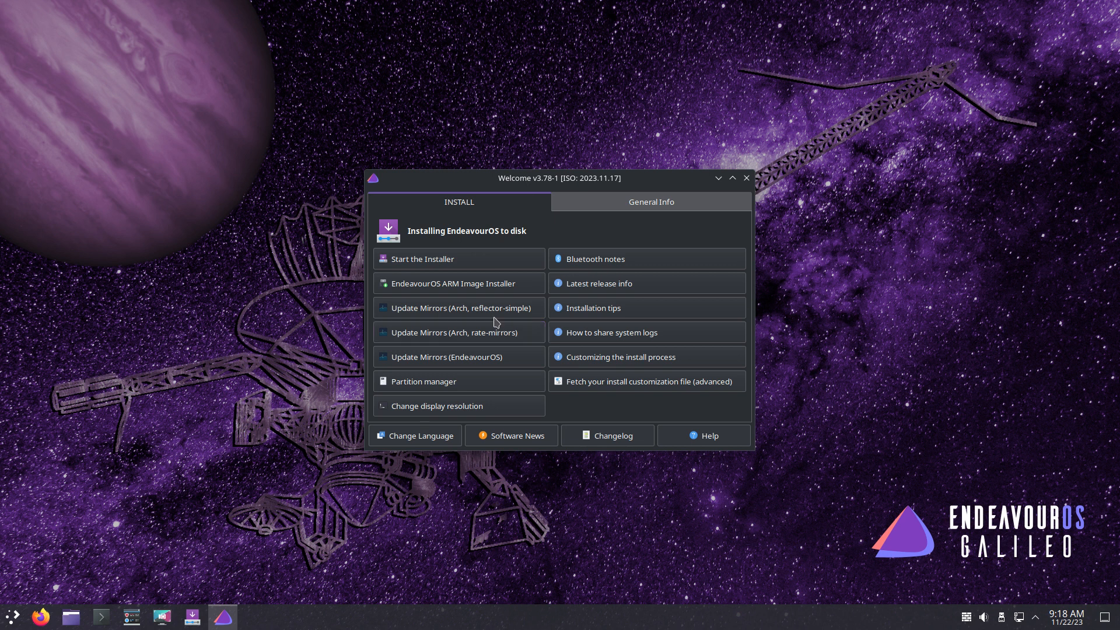
# - Launch Start the Installer from the Welcome window's INSTALL tab
pyautogui.click(447, 264)
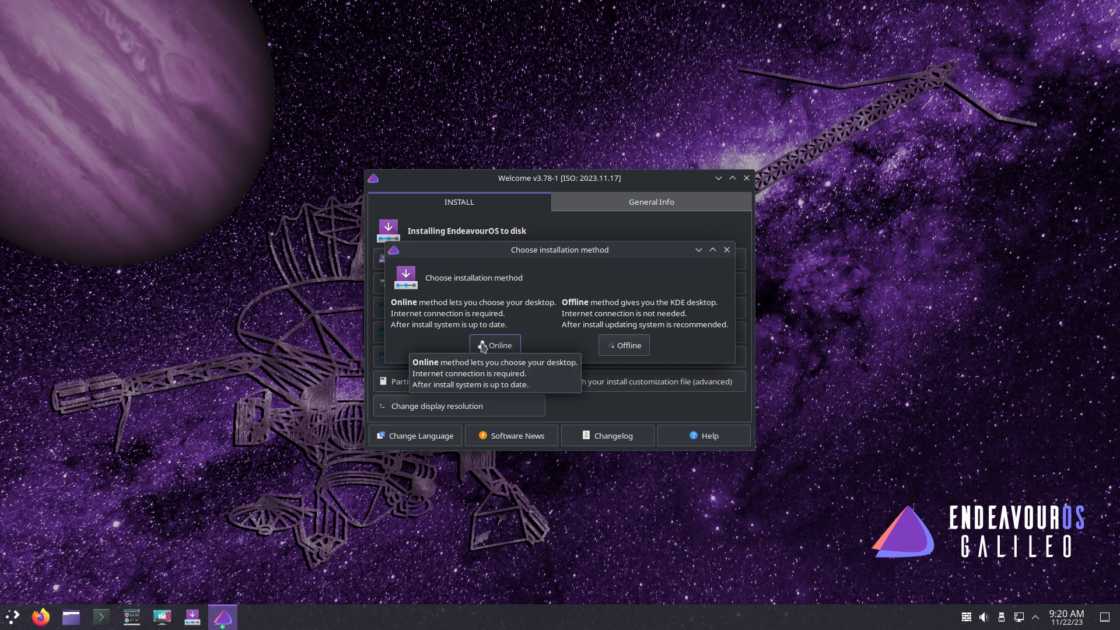
# - Choose the Online install and set the installer language to American English
pyautogui.click(483, 346)
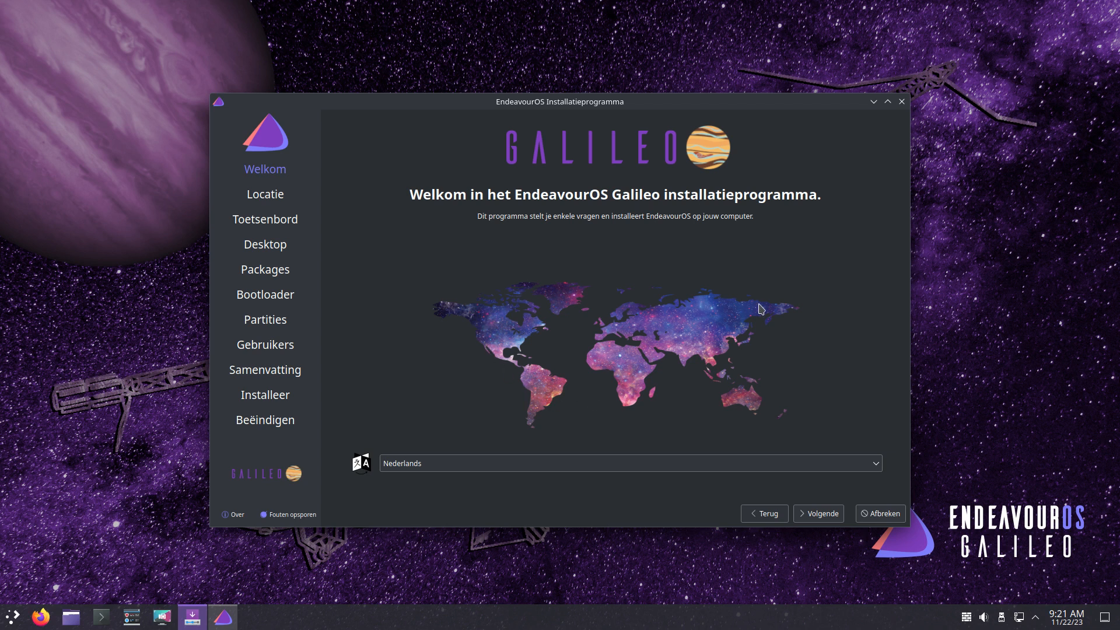
pyautogui.moveTo(730, 108)
pyautogui.mouseDown()
pyautogui.moveTo(732, 428)
pyautogui.moveTo(718, 572)
pyautogui.moveTo(723, 109)
pyautogui.mouseUp()
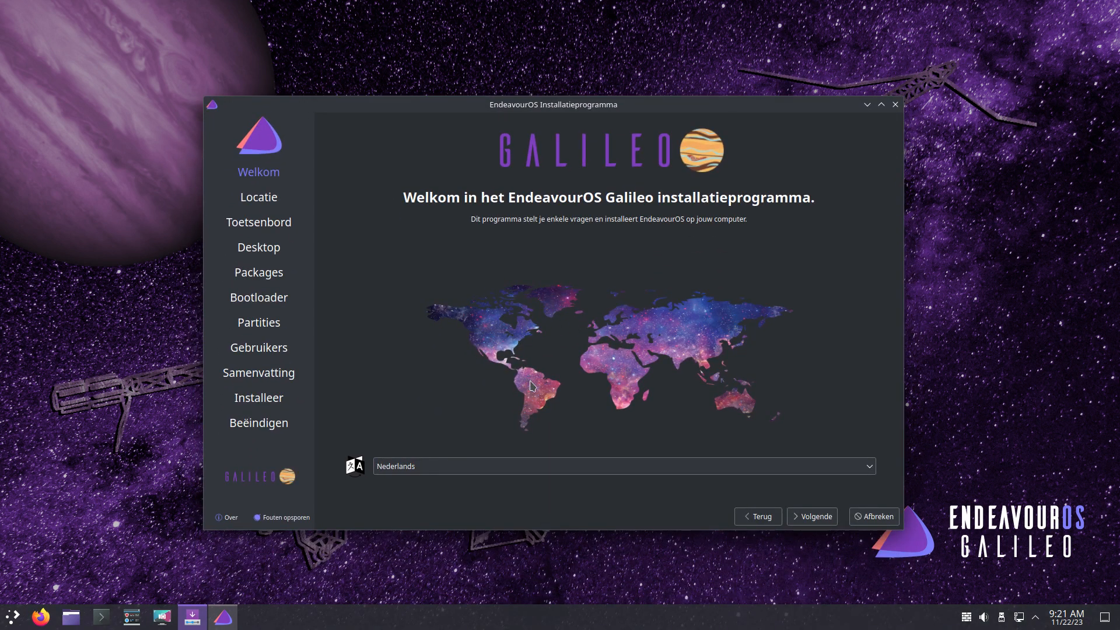
pyautogui.click(443, 466)
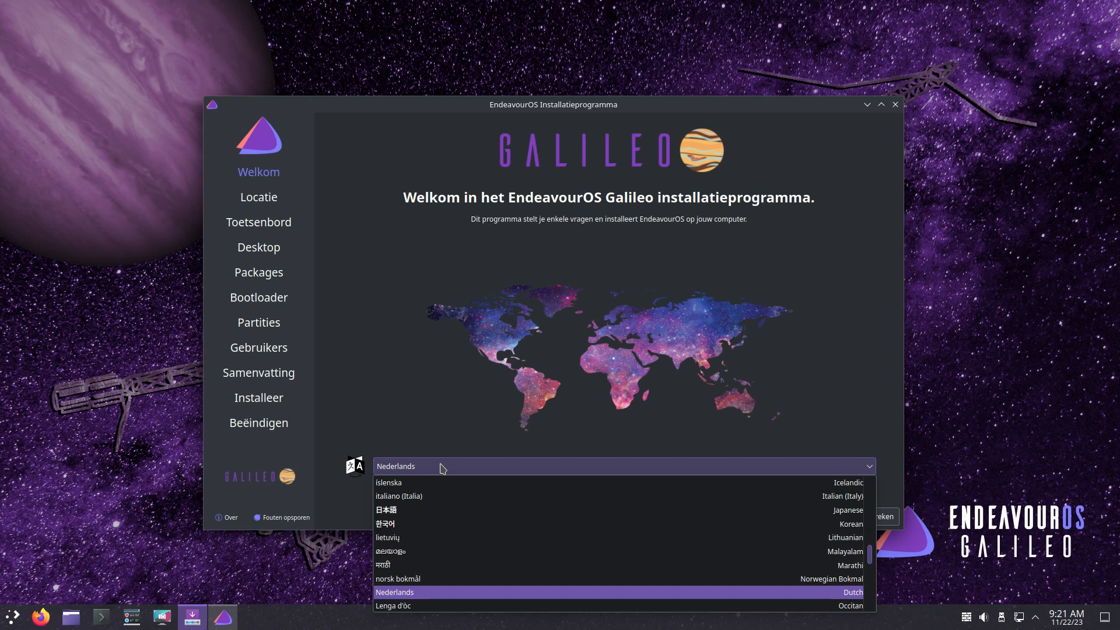
pyautogui.press('e')
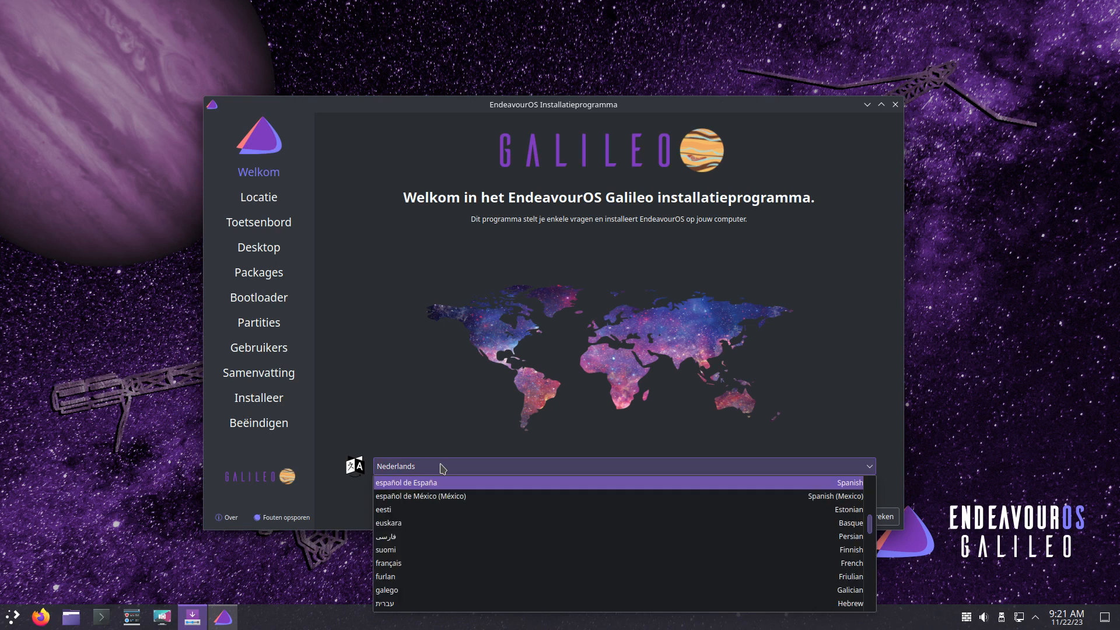
pyautogui.scroll(6, 518, 537)
pyautogui.scroll(-4, 521, 542)
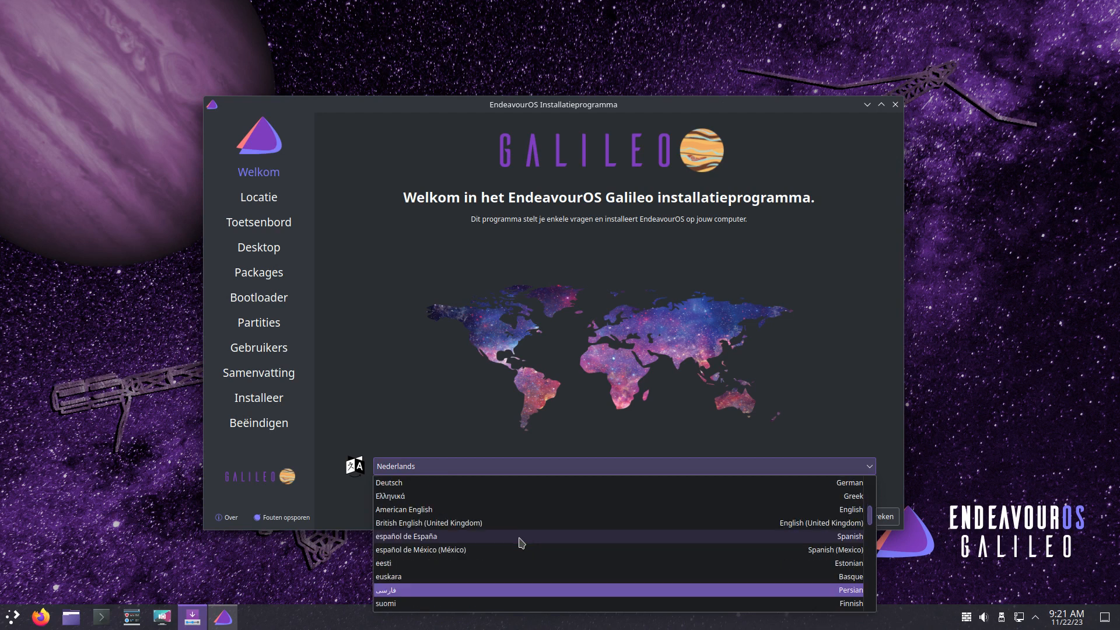
pyautogui.scroll(-2, 519, 538)
pyautogui.scroll(2, 519, 537)
pyautogui.click(464, 510)
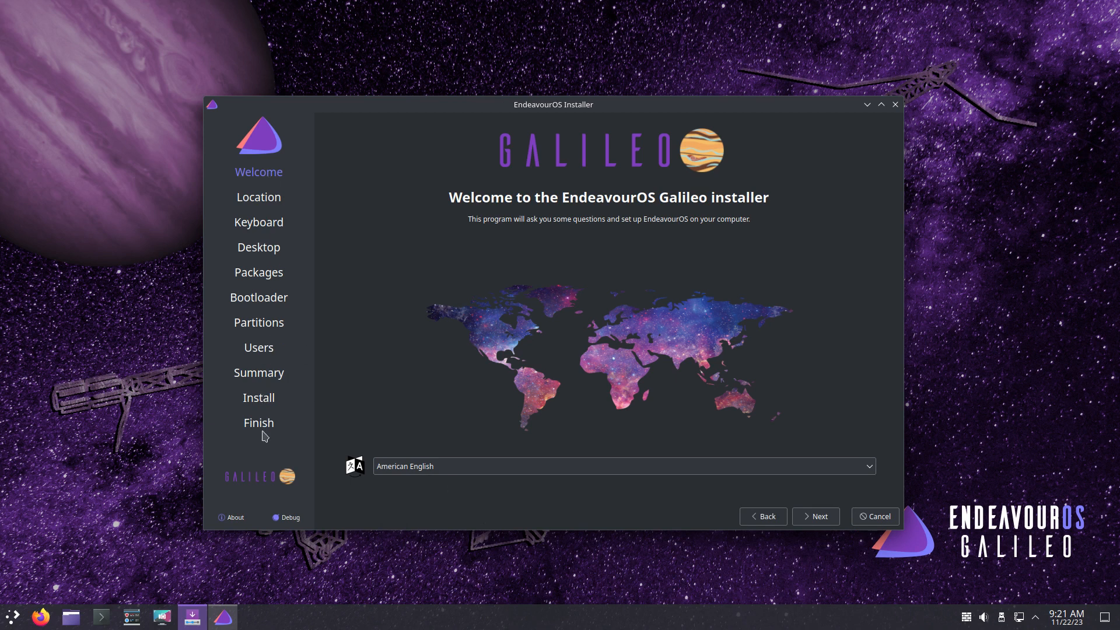
# - Keep the Europe/Brussels location and select the Belgian keyboard layout
pyautogui.click(820, 517)
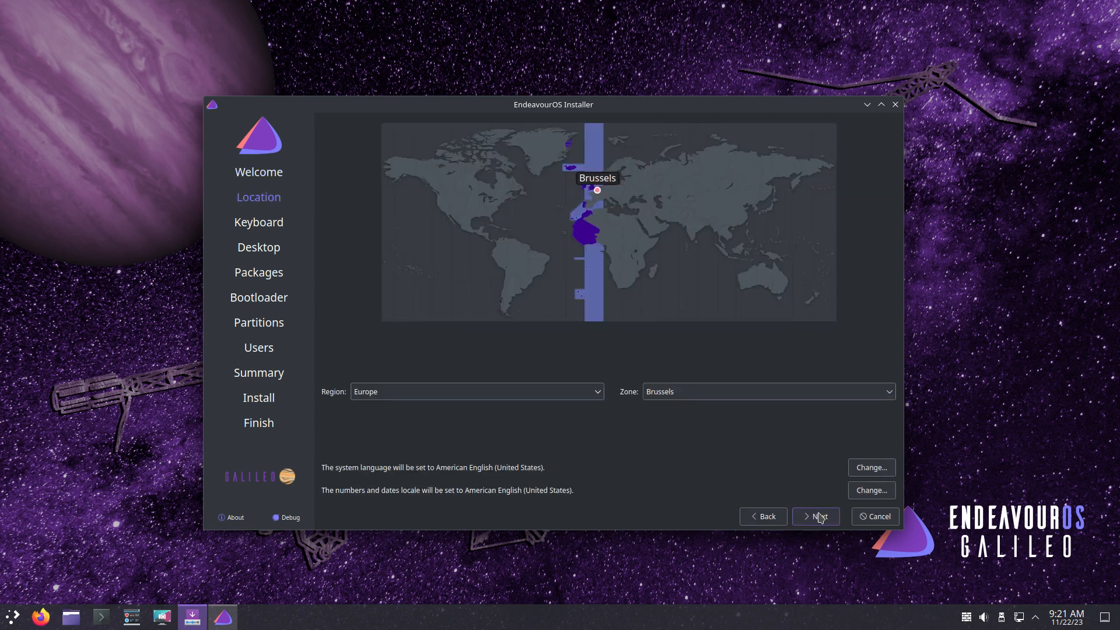
pyautogui.click(820, 516)
pyautogui.scroll(5, 502, 401)
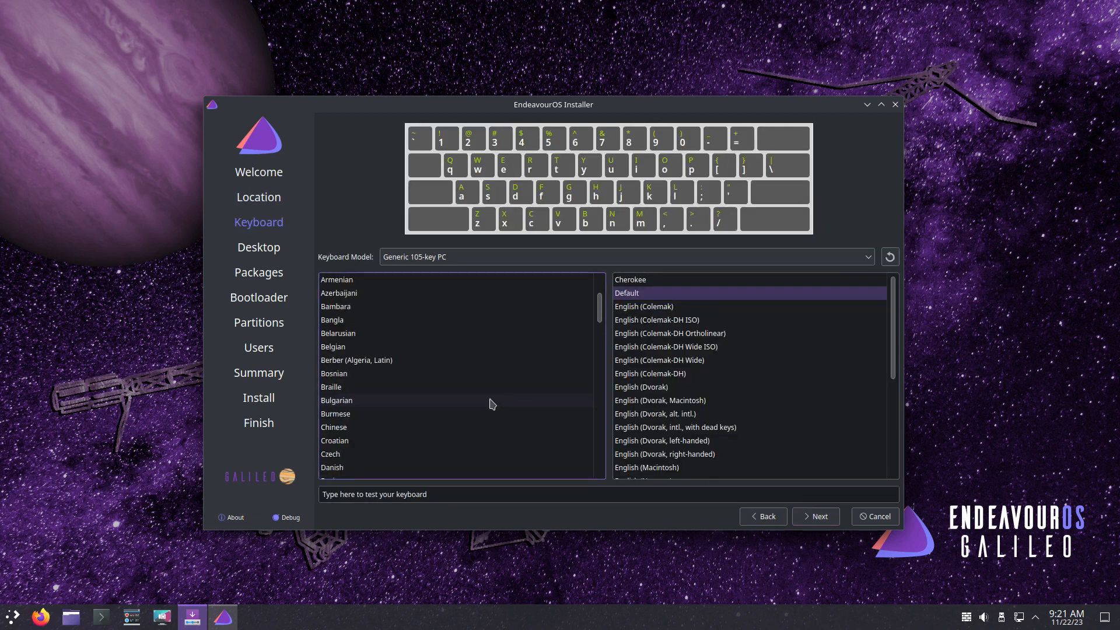
pyautogui.click(337, 349)
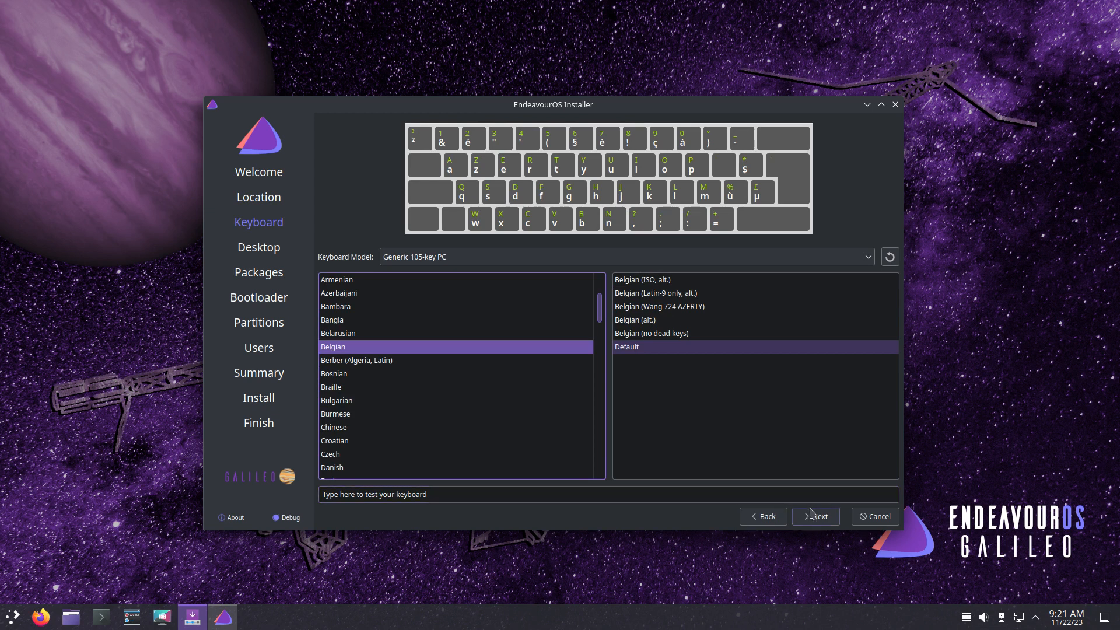
pyautogui.click(820, 516)
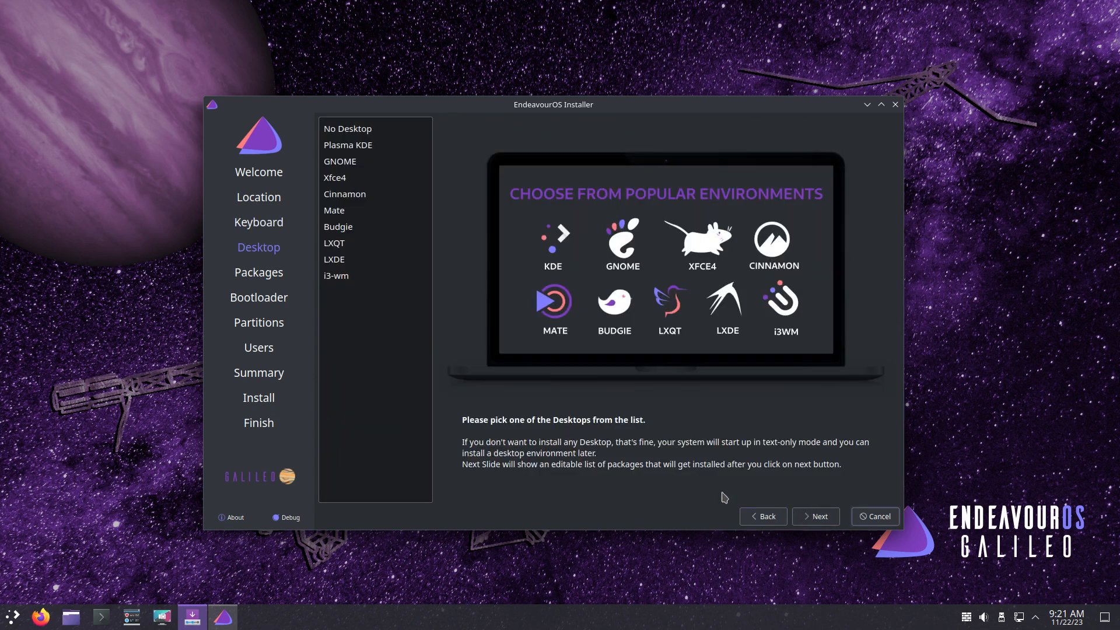
# - Try No Desktop, settle on Plasma KDE, and open the application launcher menu
pyautogui.click(380, 133)
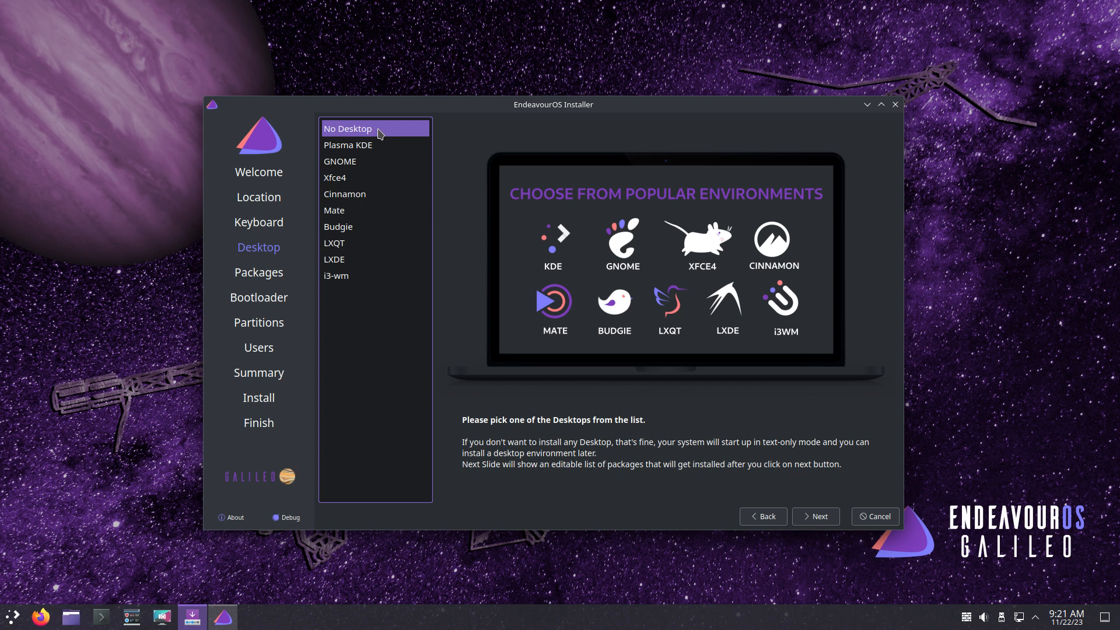
pyautogui.click(384, 149)
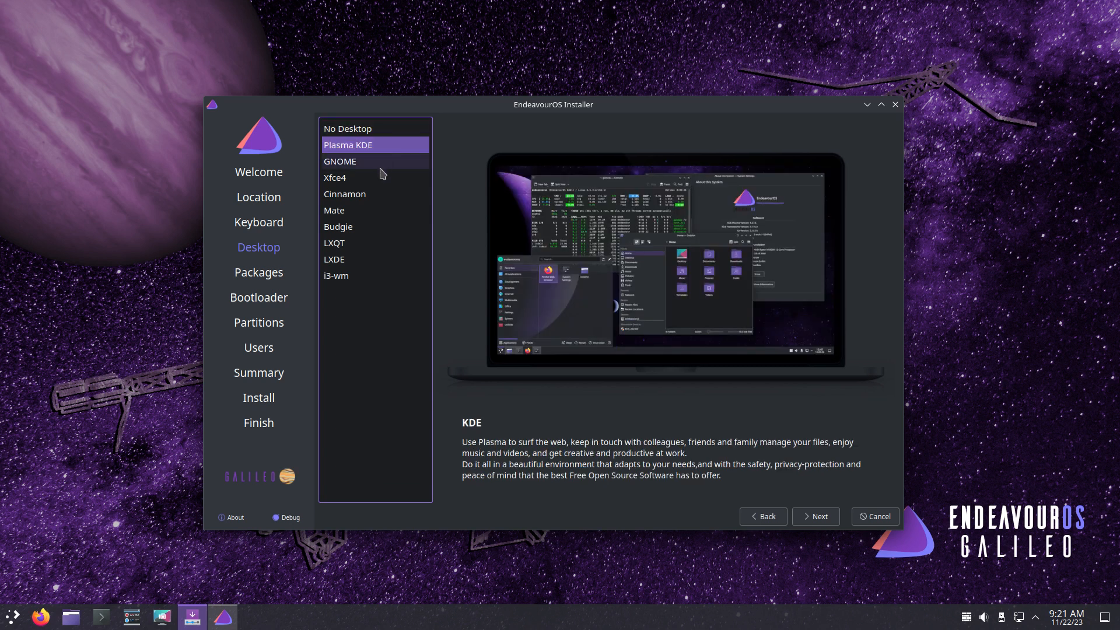
pyautogui.click(13, 619)
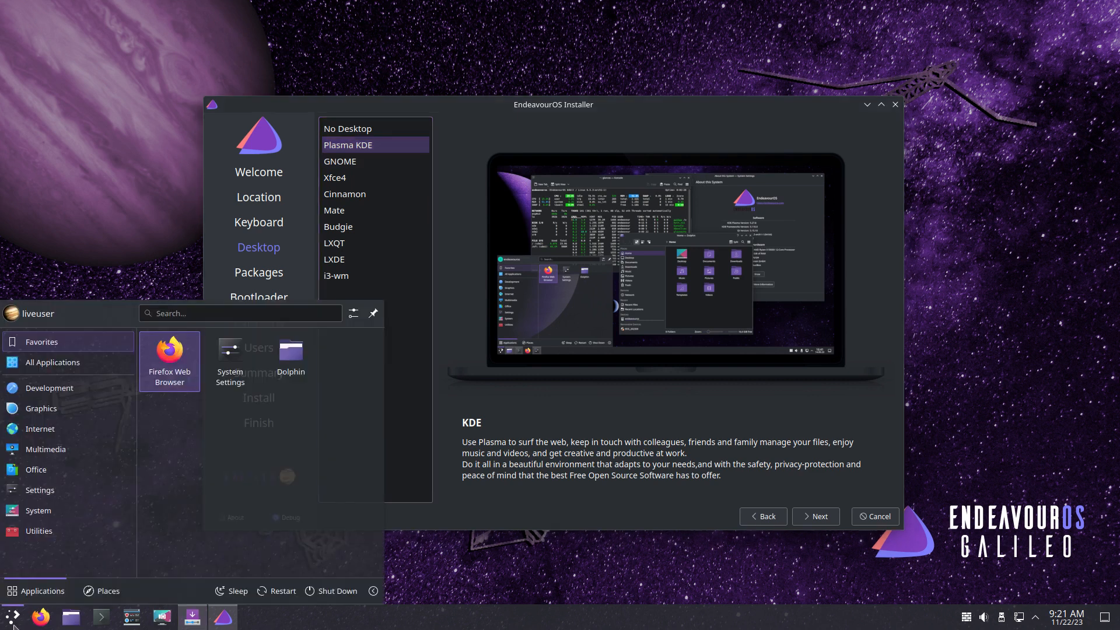
pyautogui.click(227, 365)
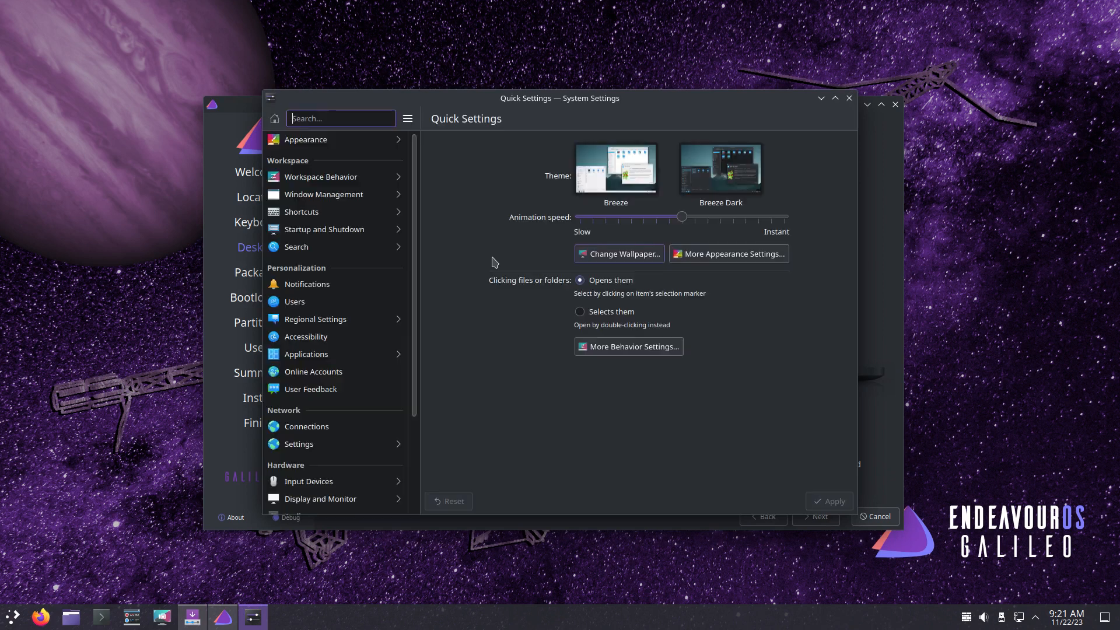
pyautogui.click(346, 140)
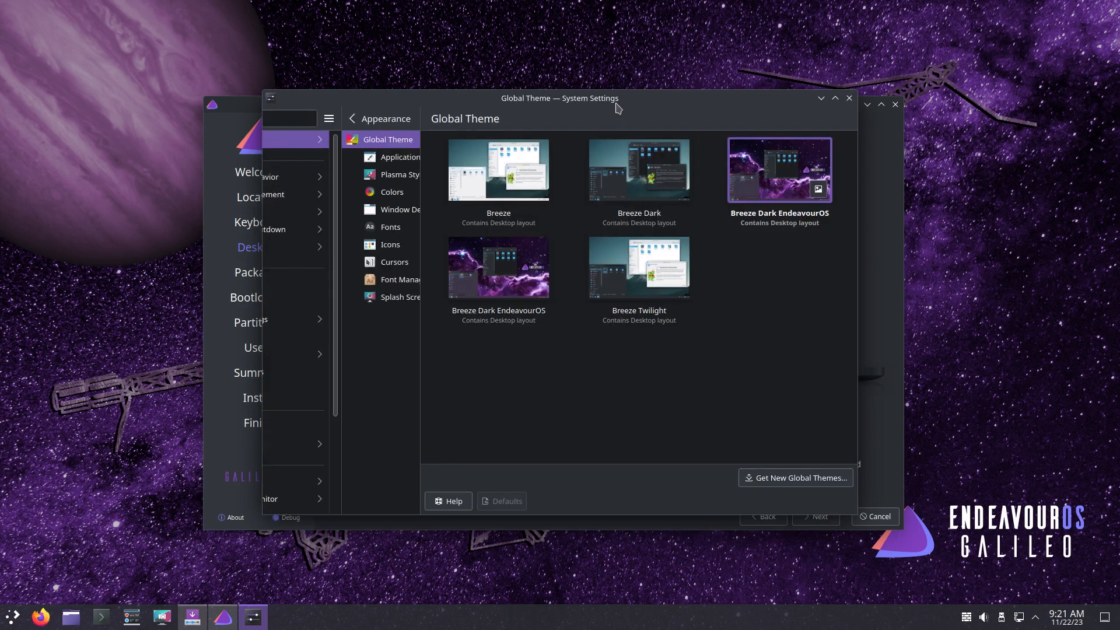
pyautogui.doubleClick(616, 102)
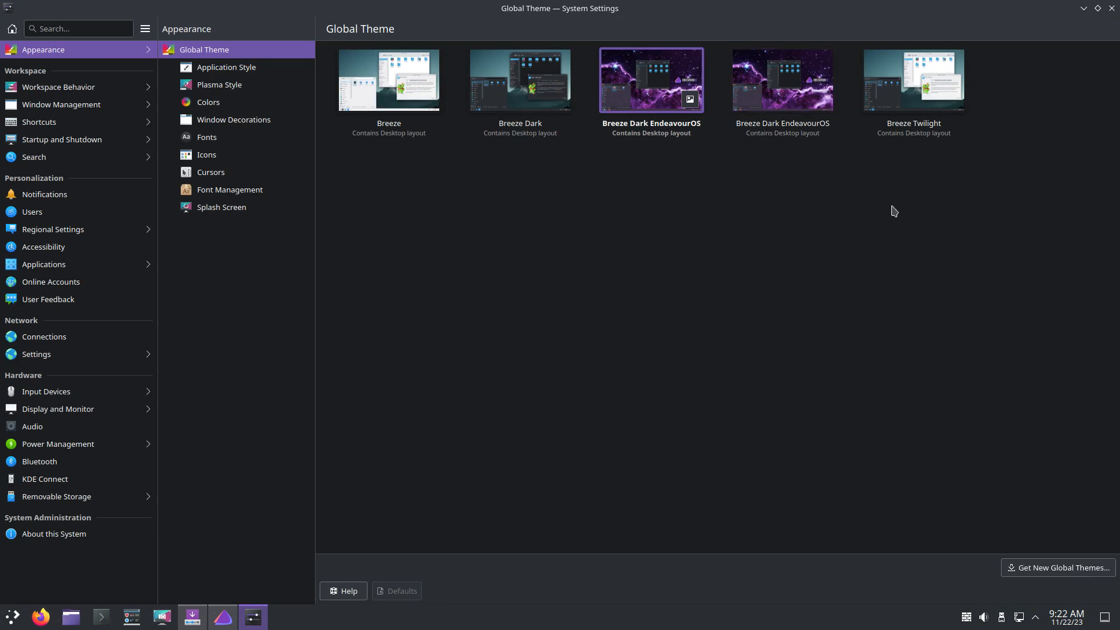
pyautogui.click(260, 157)
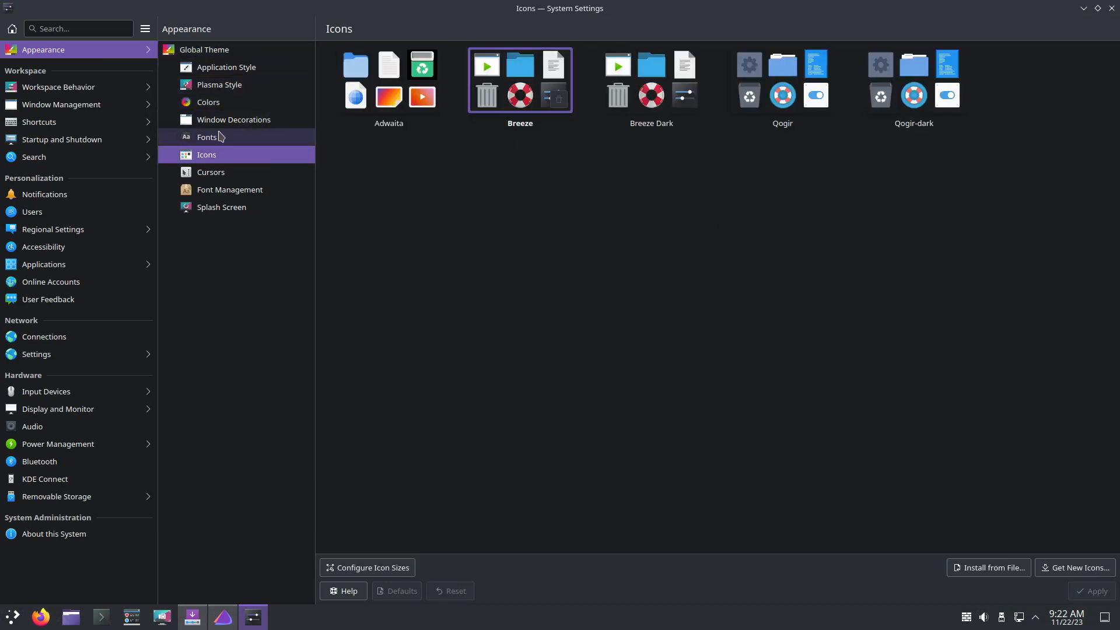
pyautogui.click(231, 170)
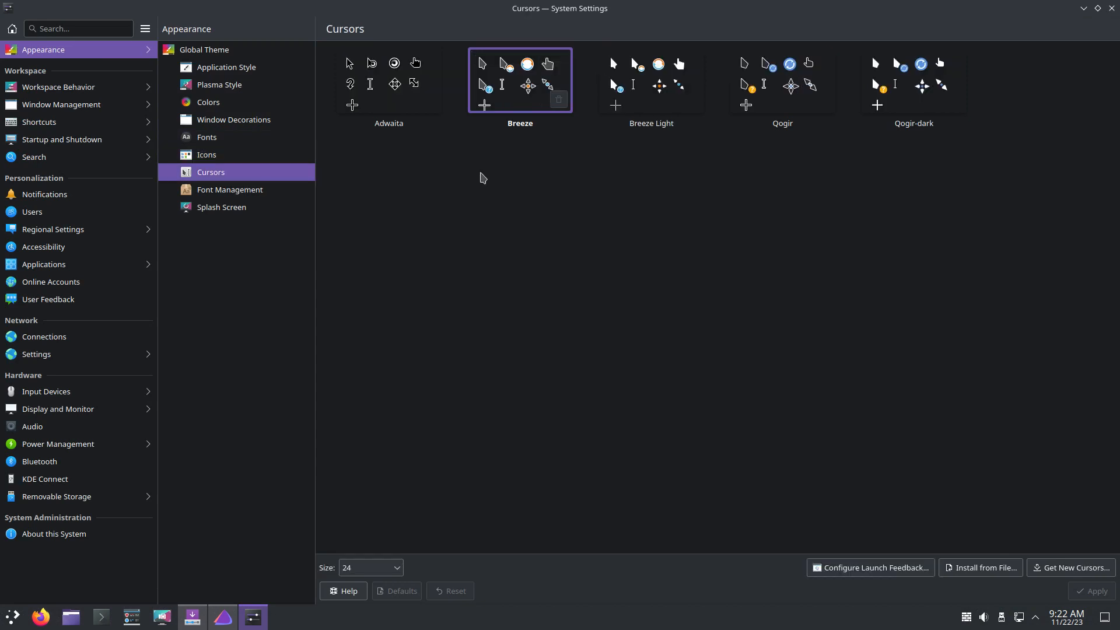
pyautogui.click(1111, 8)
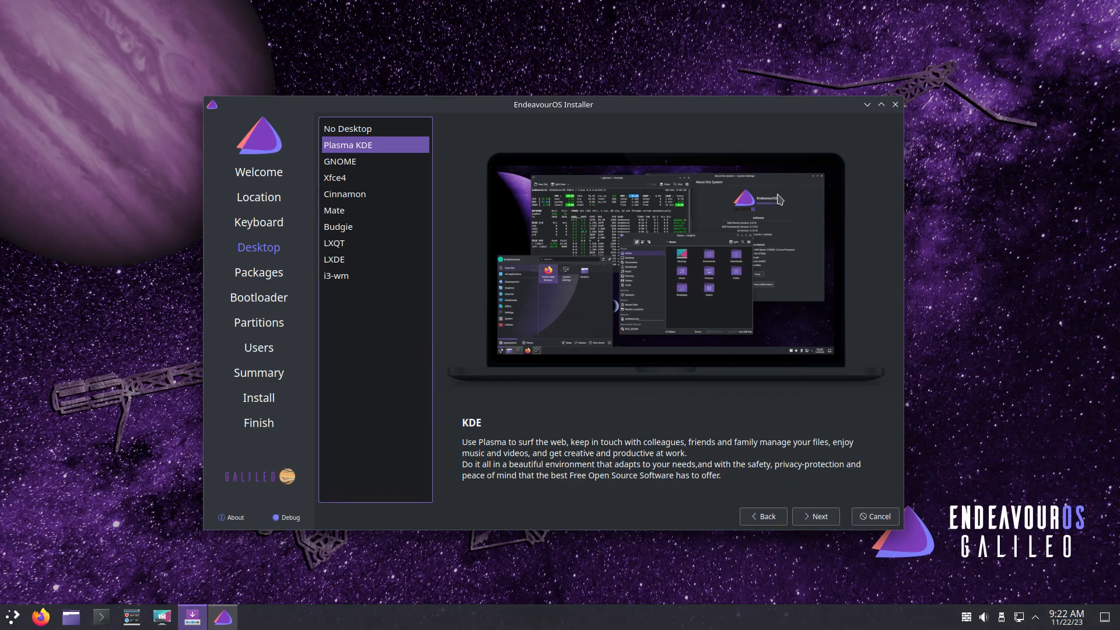
# - Preview the desktop options, including Xfce4, Cinnamon, LXDE, i3, Plasma KDE and No Desktop
pyautogui.click(373, 181)
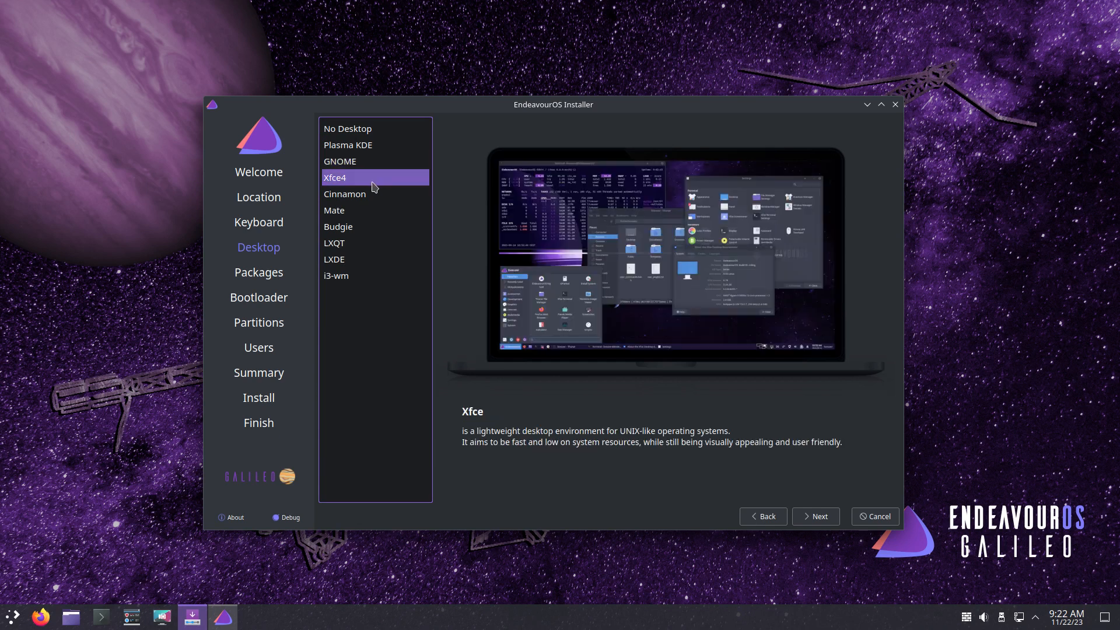
pyautogui.click(373, 194)
pyautogui.click(368, 211)
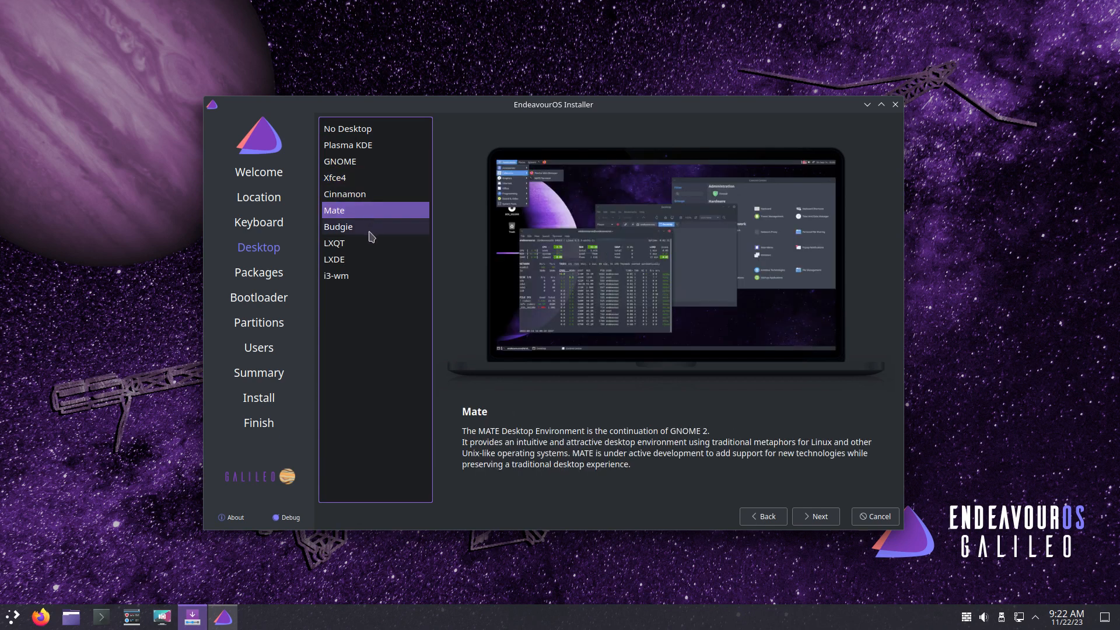
pyautogui.click(369, 229)
pyautogui.click(370, 244)
pyautogui.click(370, 260)
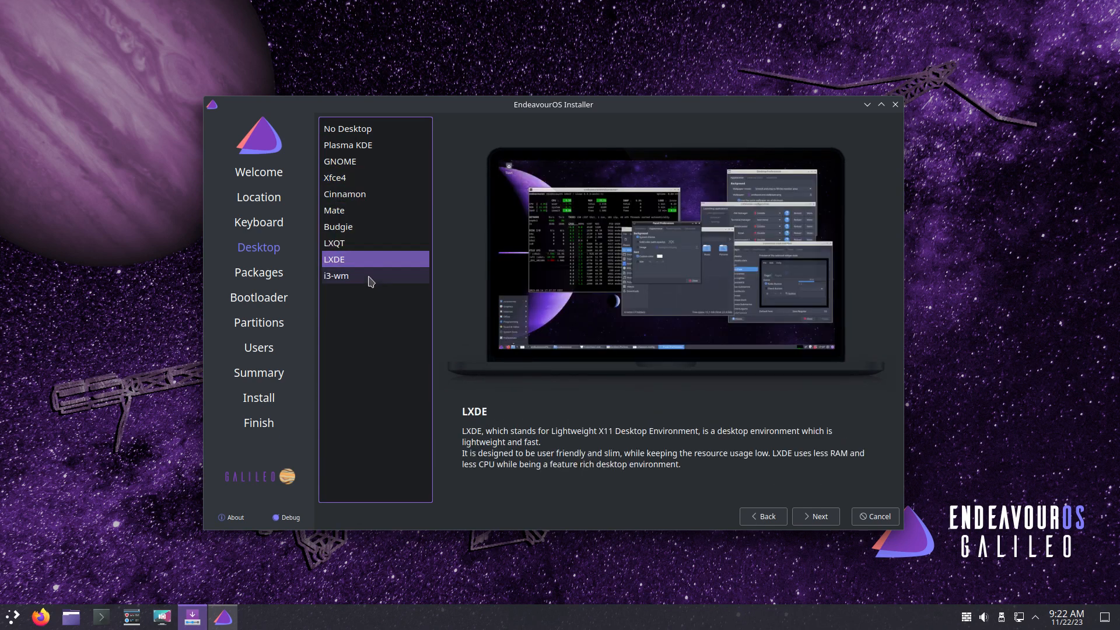
pyautogui.click(370, 277)
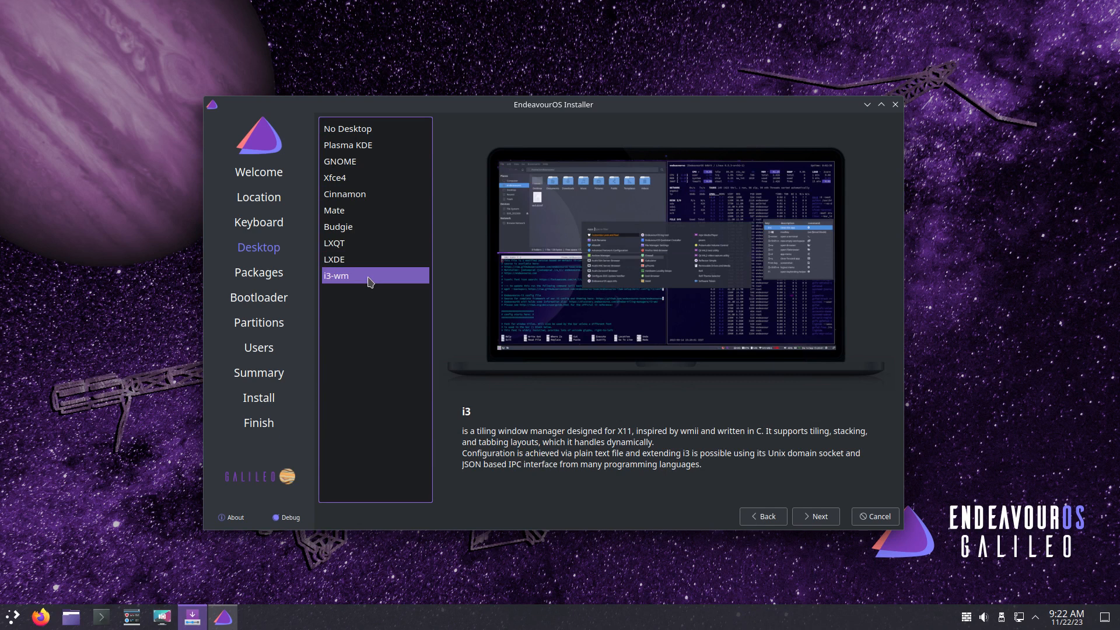
pyautogui.click(381, 146)
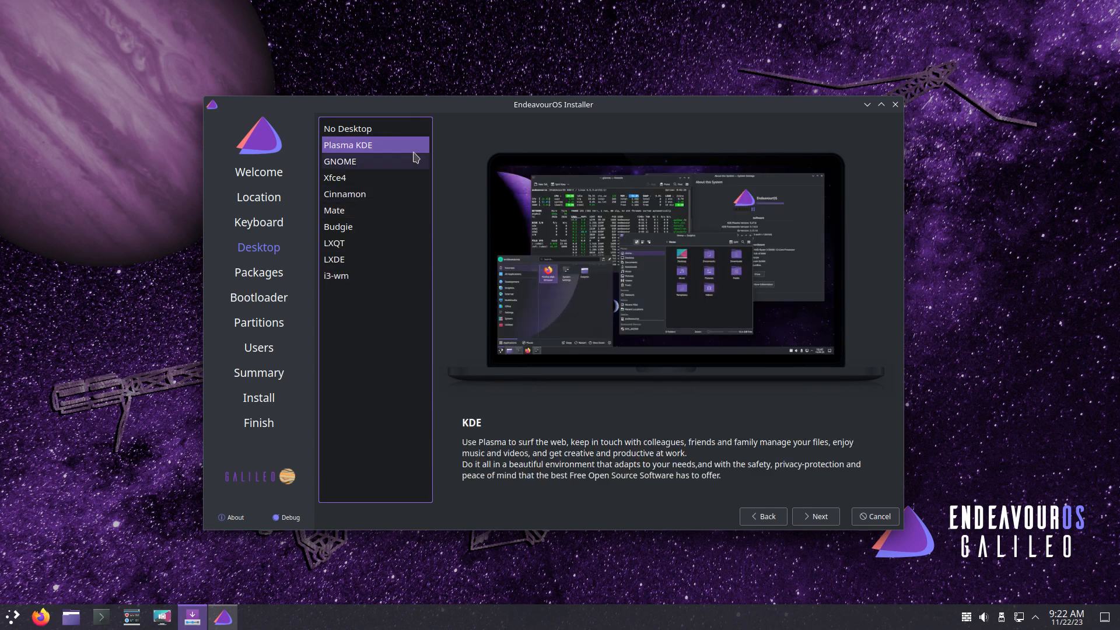
pyautogui.click(379, 128)
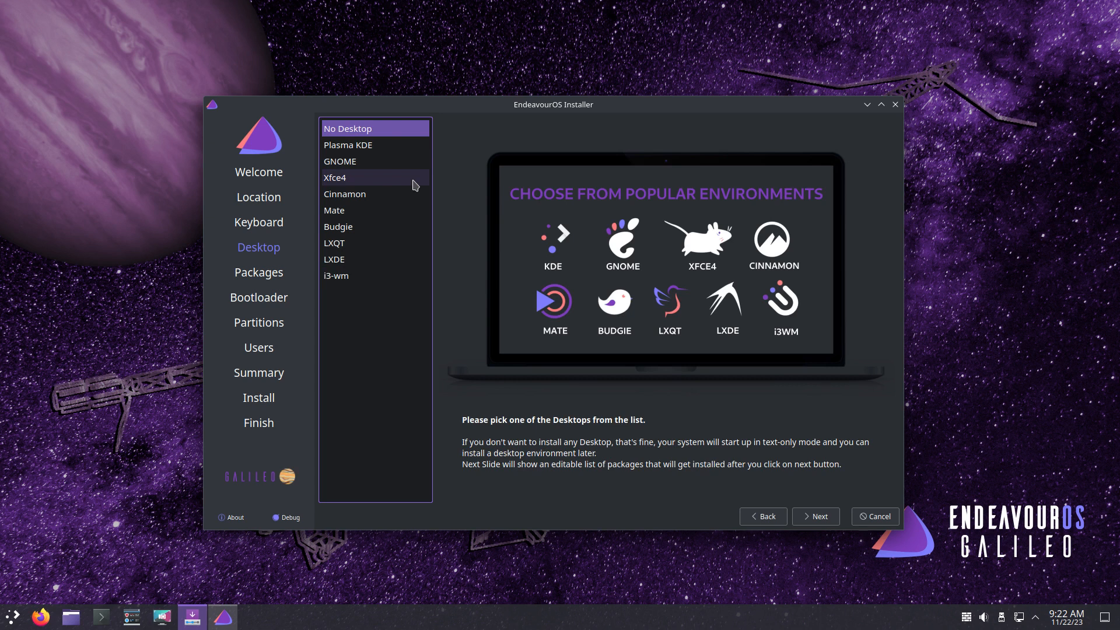
pyautogui.click(384, 153)
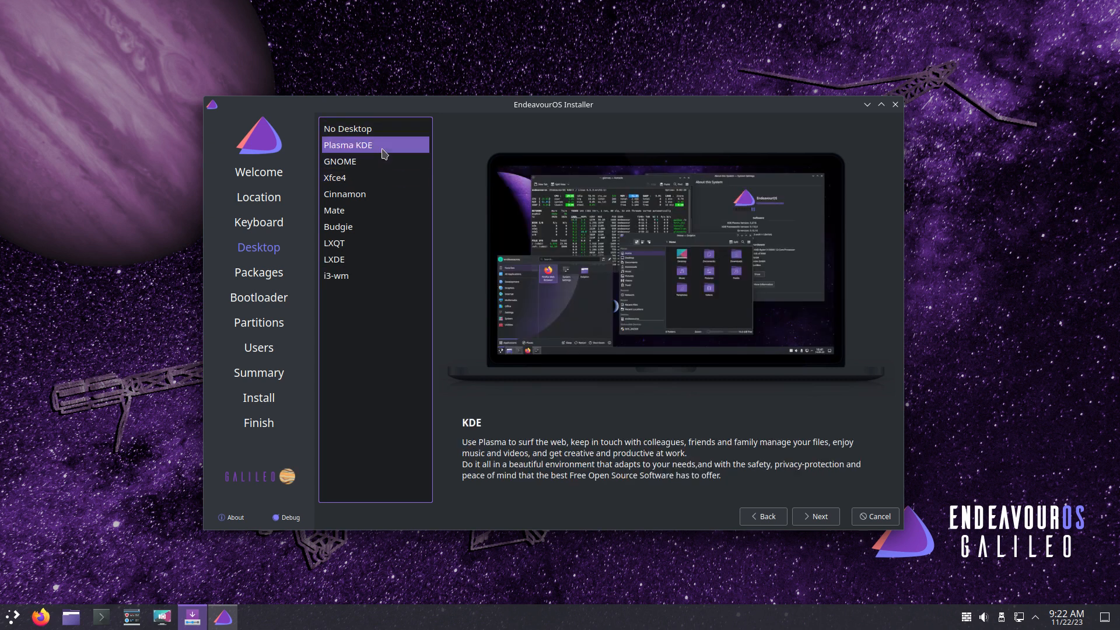
# - Briefly check the launcher settings, then pick Xfce4 and advance to the Packages page
pyautogui.click(3, 625)
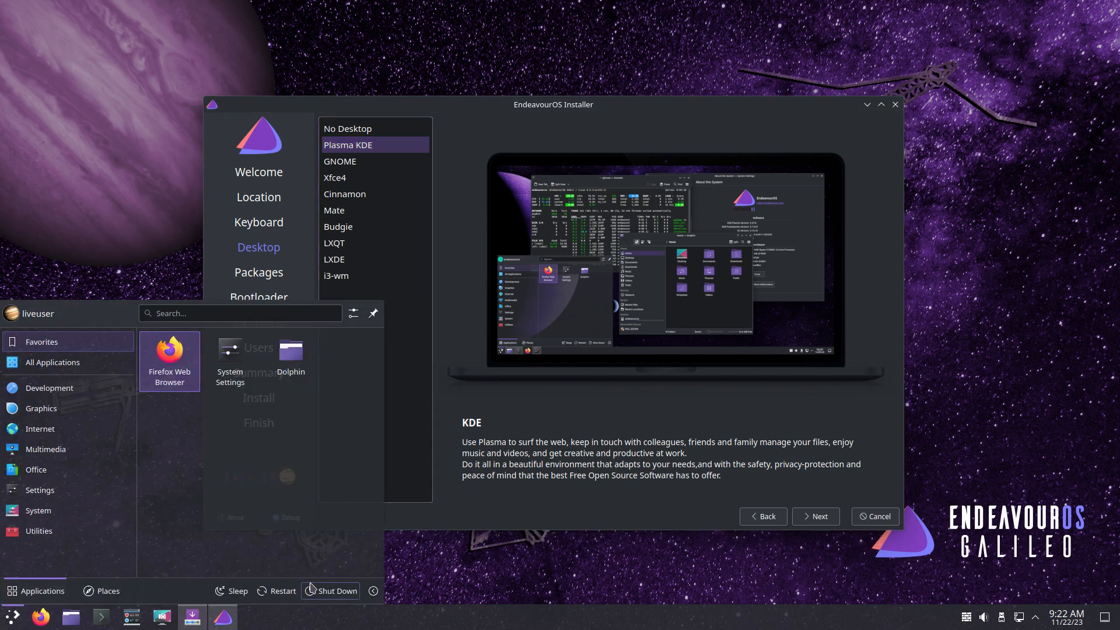
pyautogui.click(353, 313)
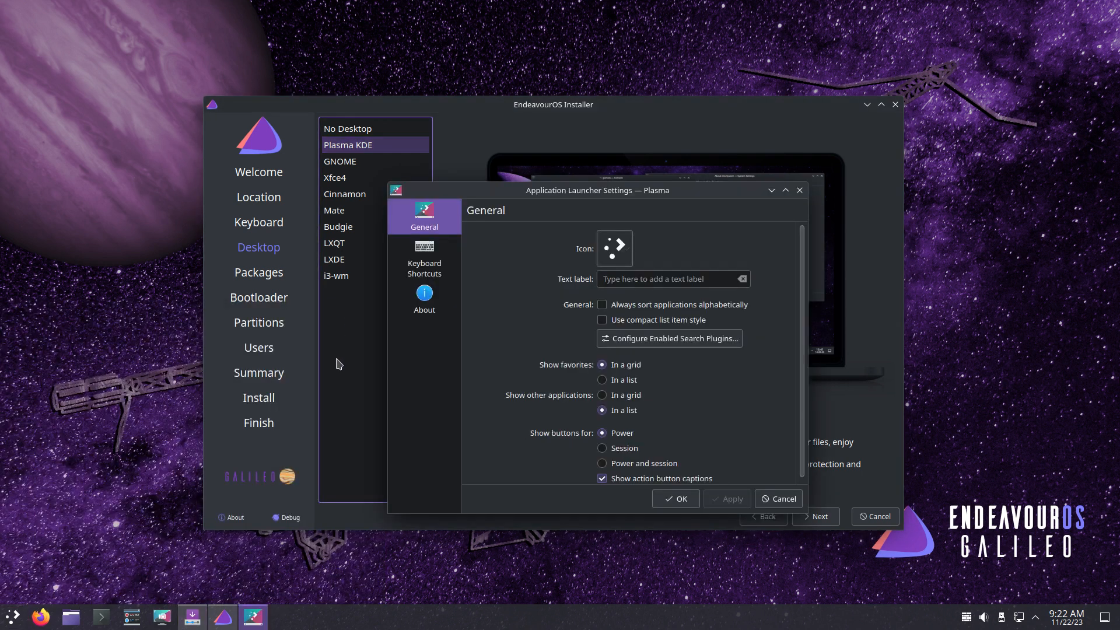
pyautogui.click(800, 191)
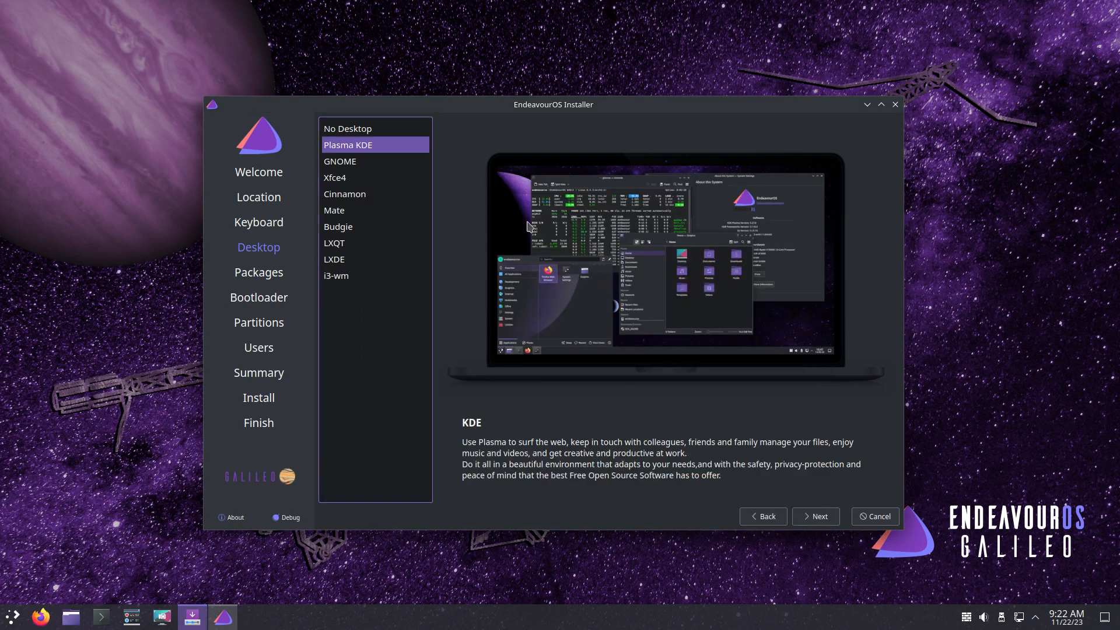
pyautogui.click(396, 178)
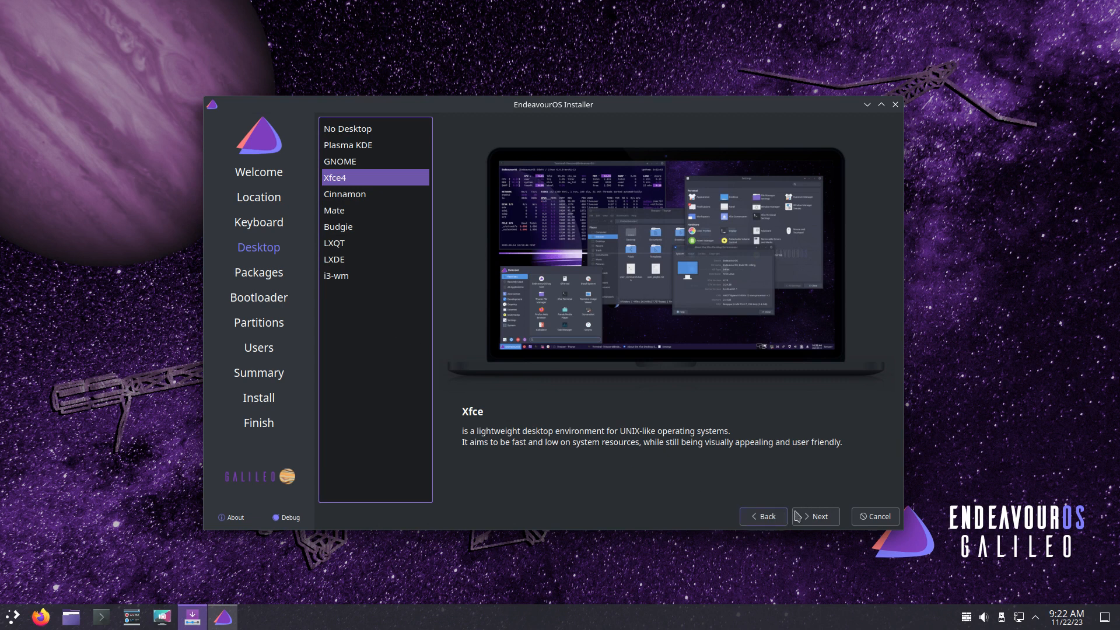
pyautogui.click(820, 517)
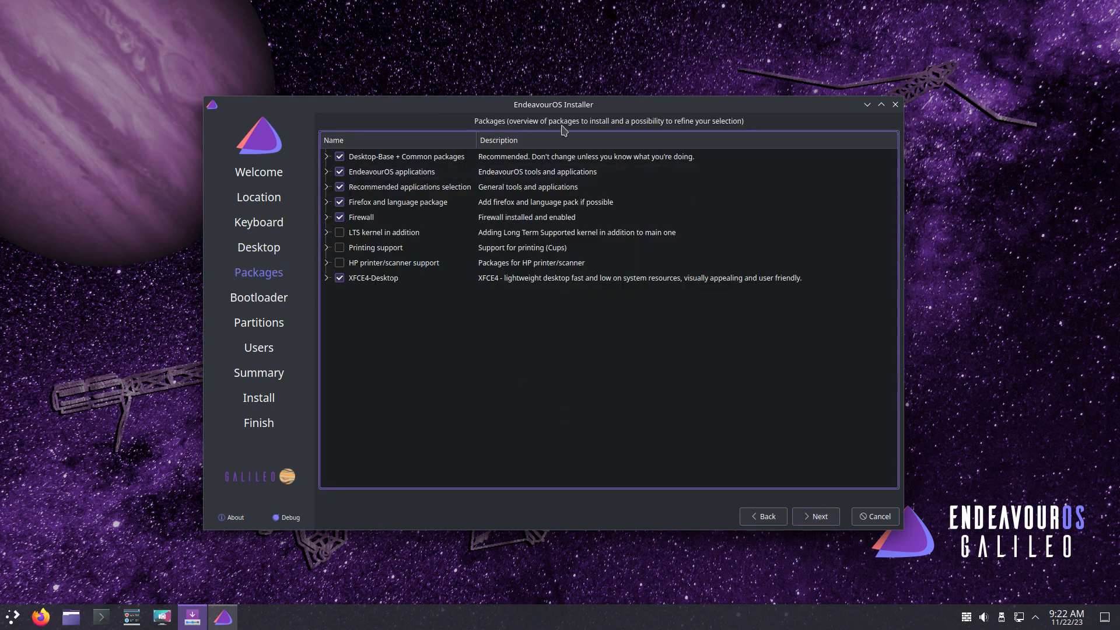
# - Expand the XFCE4-Desktop and EndeavourOS settings groups and scroll through their ticked packages
pyautogui.moveTo(567, 113); pyautogui.dragTo(573, 74)
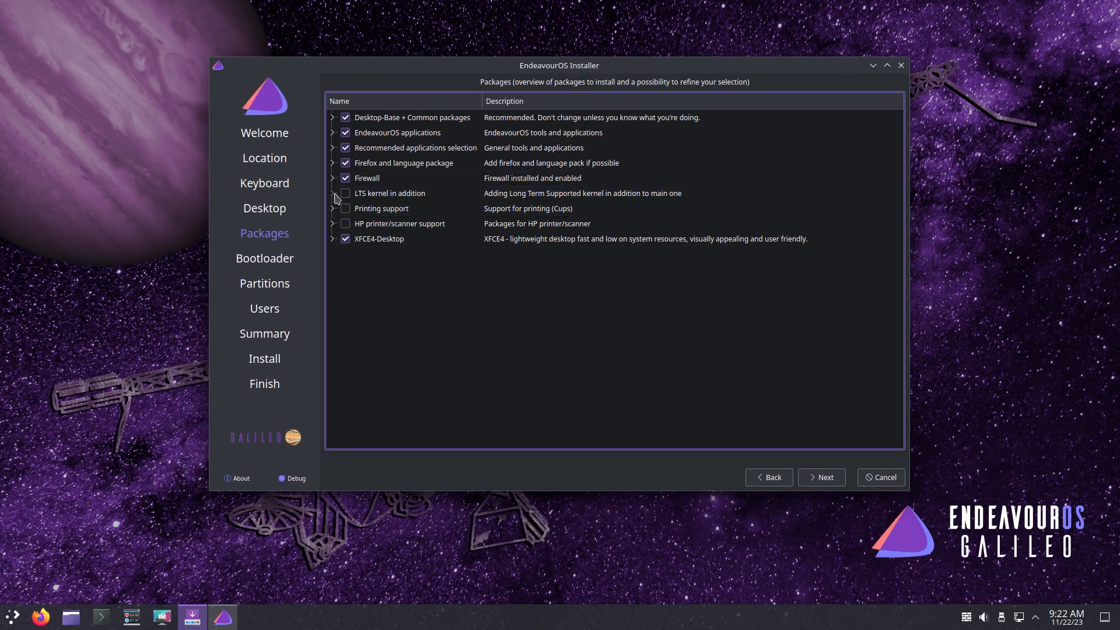
pyautogui.click(332, 239)
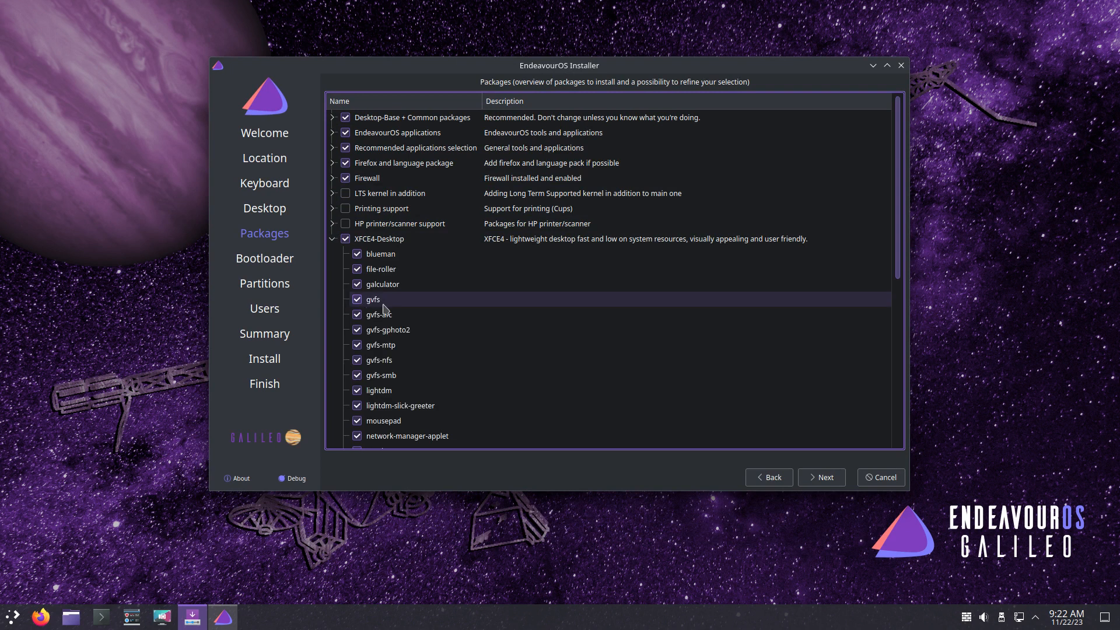
pyautogui.scroll(-5, 458, 316)
pyautogui.scroll(-2, 458, 316)
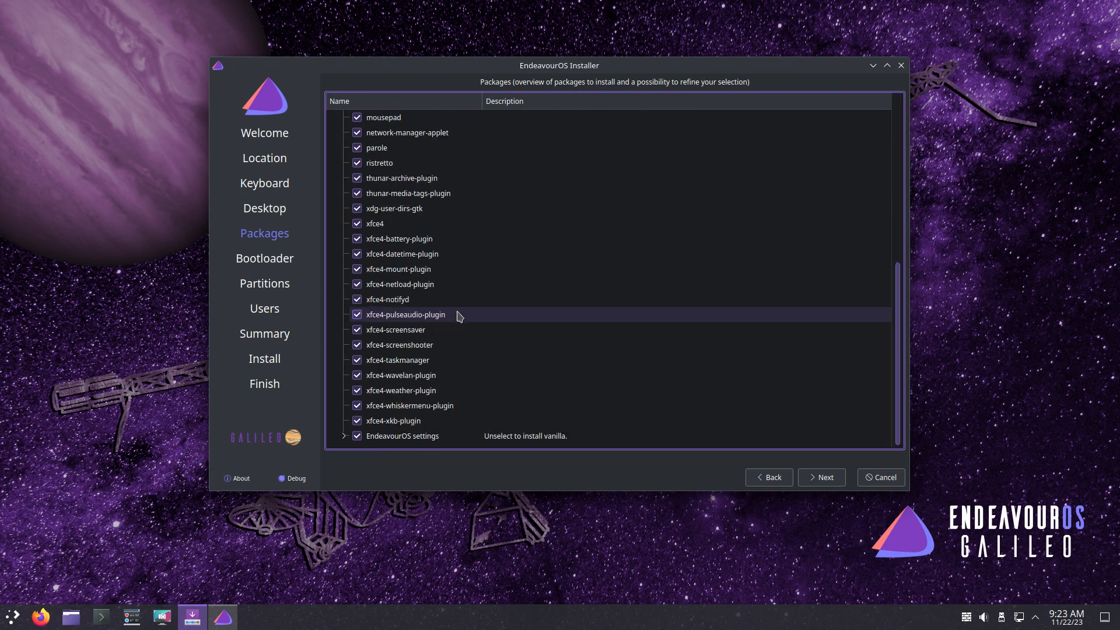
pyautogui.click(344, 436)
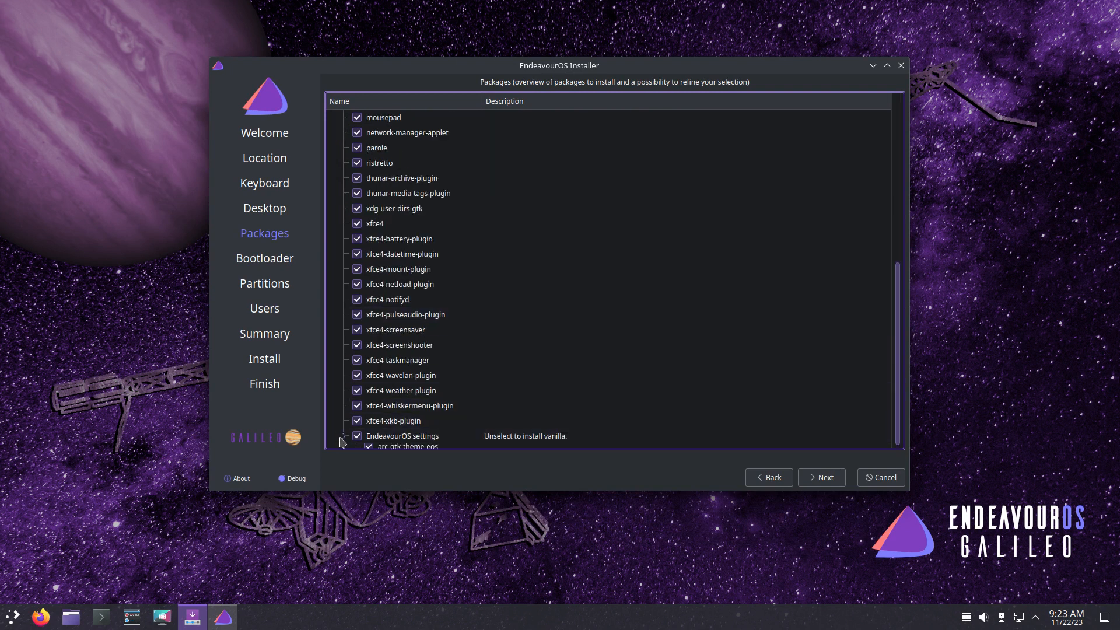
pyautogui.scroll(-2, 515, 330)
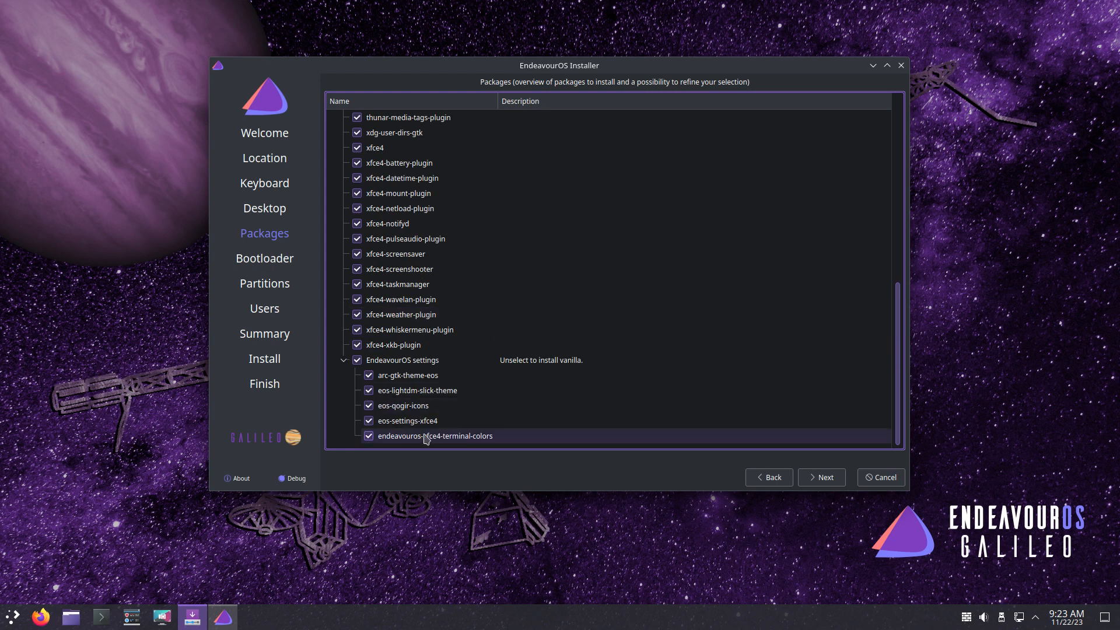
pyautogui.scroll(8, 408, 350)
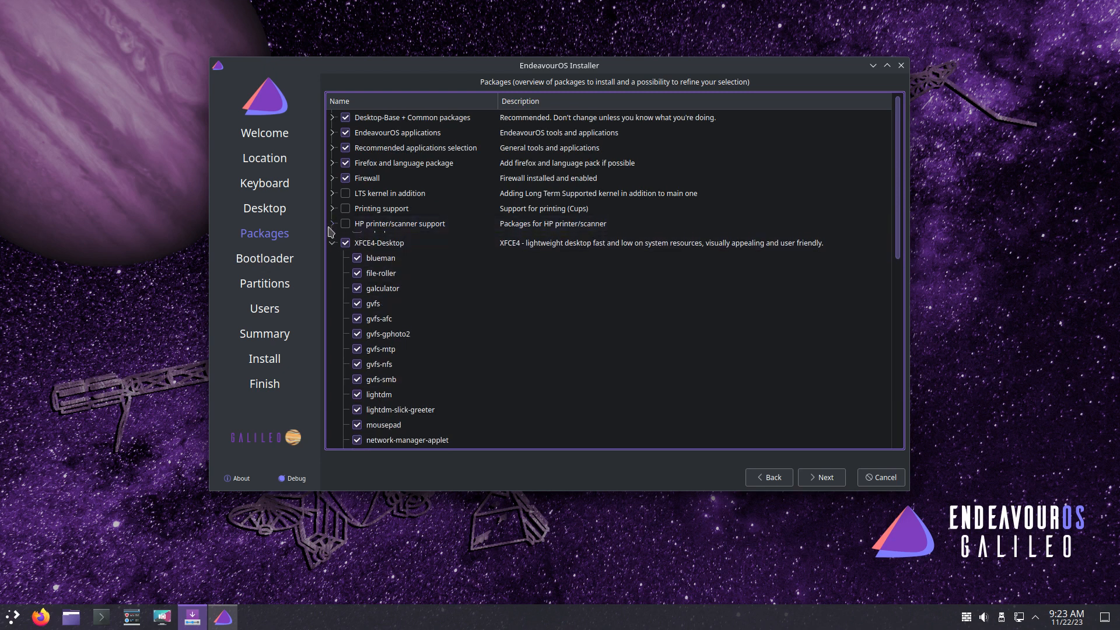
# - Expand the printer, printing and LTS kernel groups, then exclude firewalld and the whole Firewall group
pyautogui.click(331, 224)
pyautogui.click(332, 208)
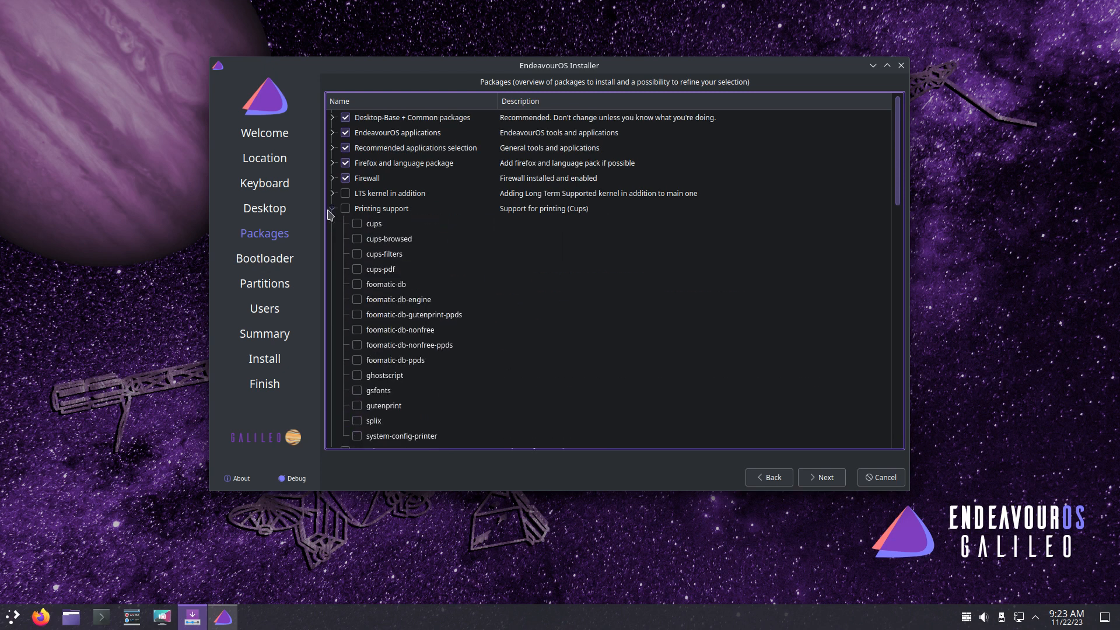
pyautogui.click(332, 194)
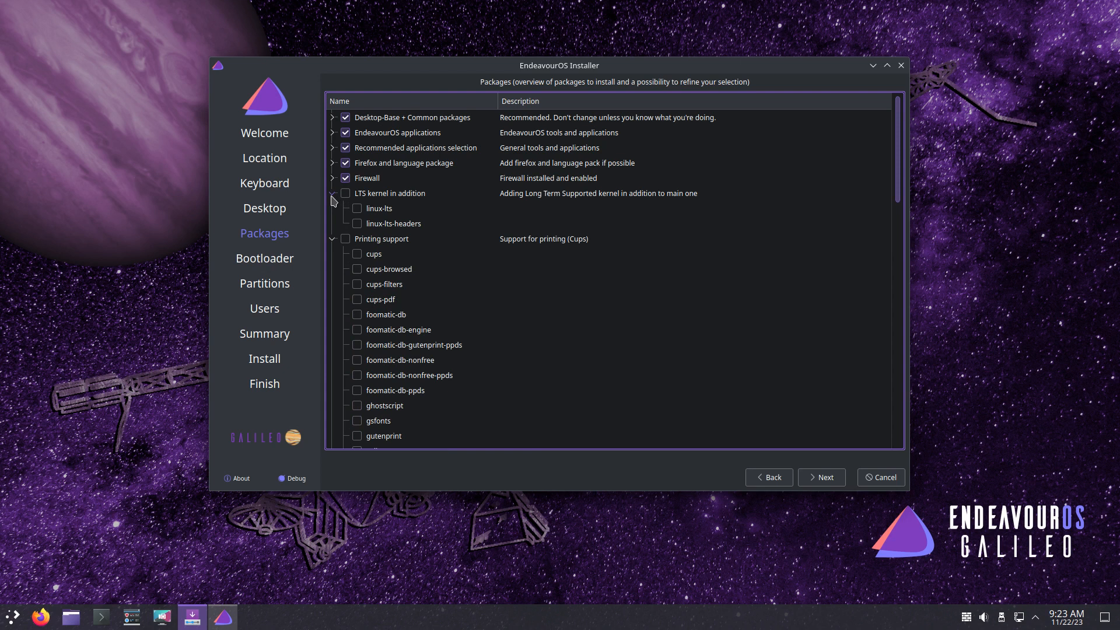
pyautogui.click(332, 193)
pyautogui.click(332, 178)
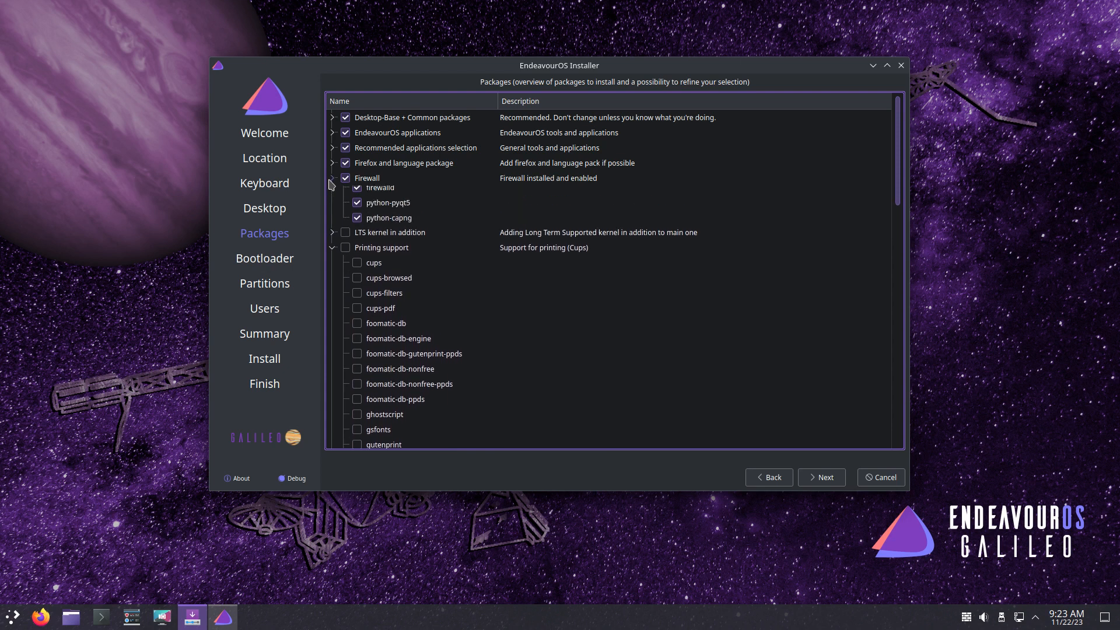
pyautogui.click(357, 194)
pyautogui.click(345, 179)
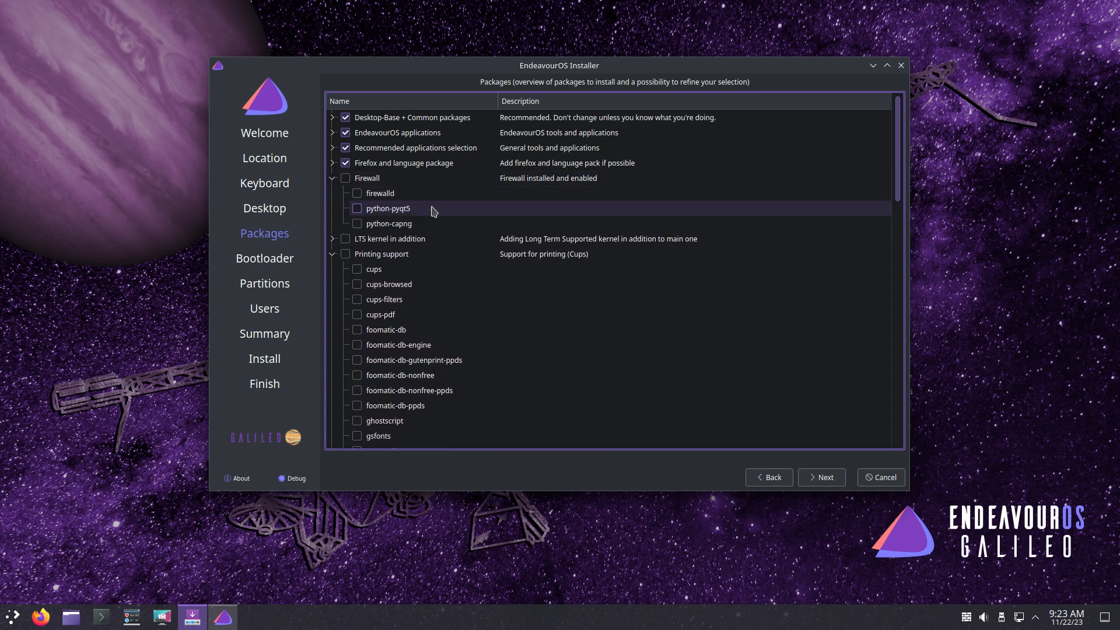
# - Expand the application and Desktop-Base groups and untick the xf86-video-amdgpu and xf86-video-ati GPU drivers
pyautogui.click(332, 163)
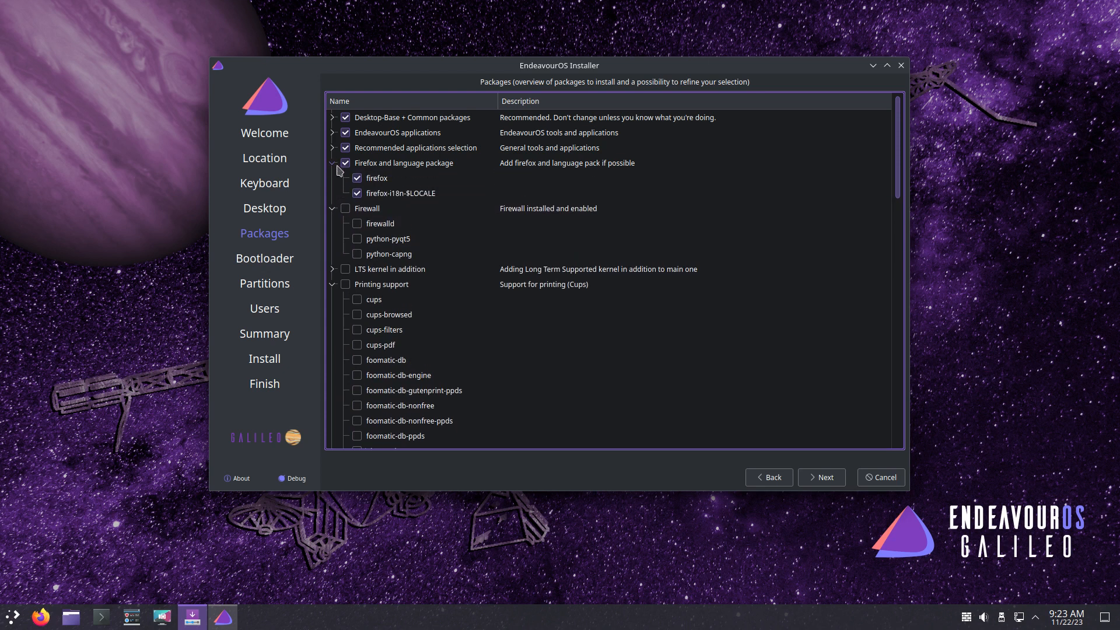
pyautogui.click(332, 148)
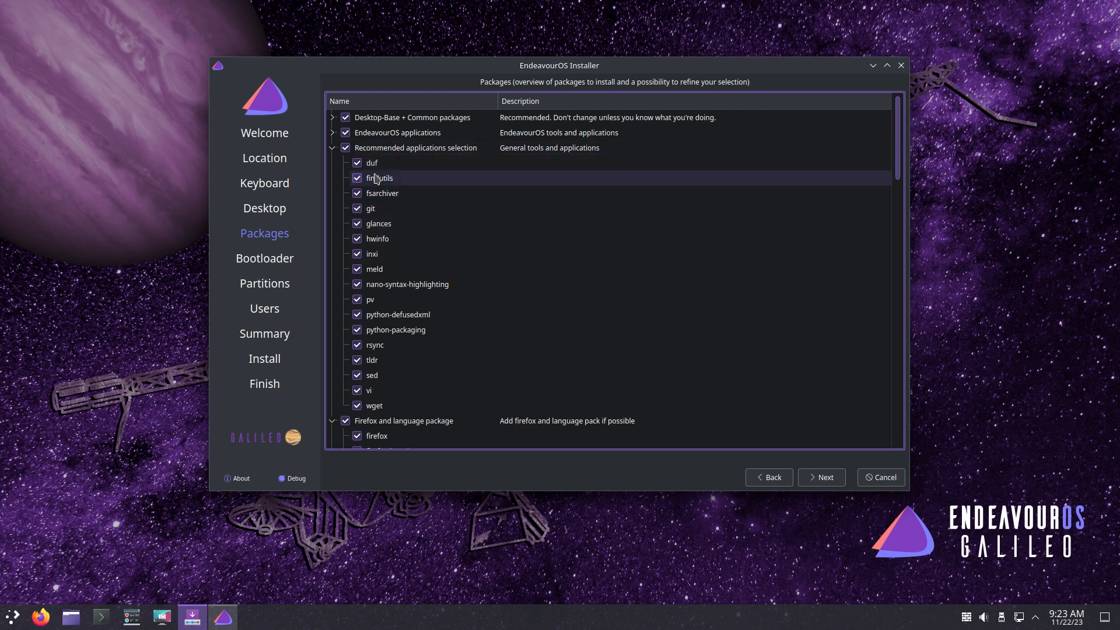
pyautogui.click(332, 133)
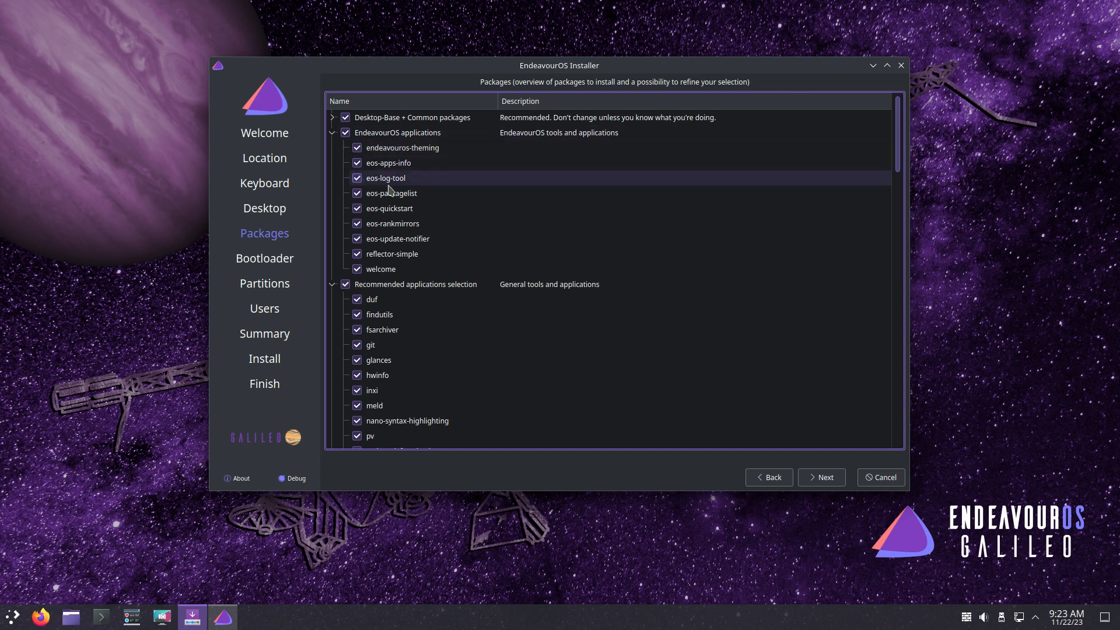
pyautogui.click(332, 118)
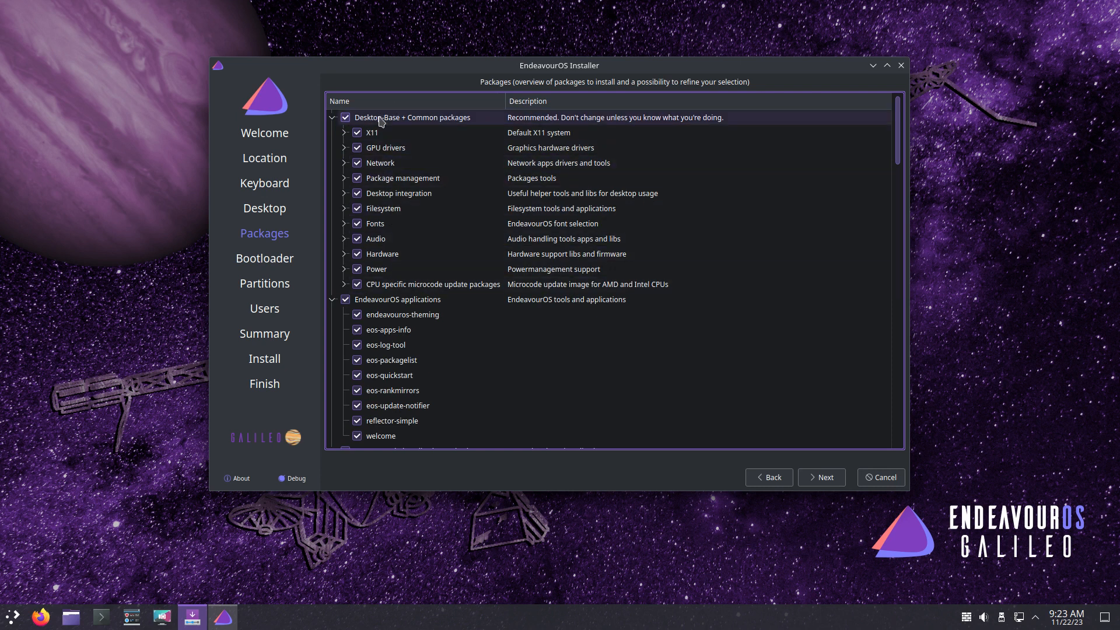
pyautogui.click(345, 133)
pyautogui.click(344, 133)
pyautogui.click(344, 148)
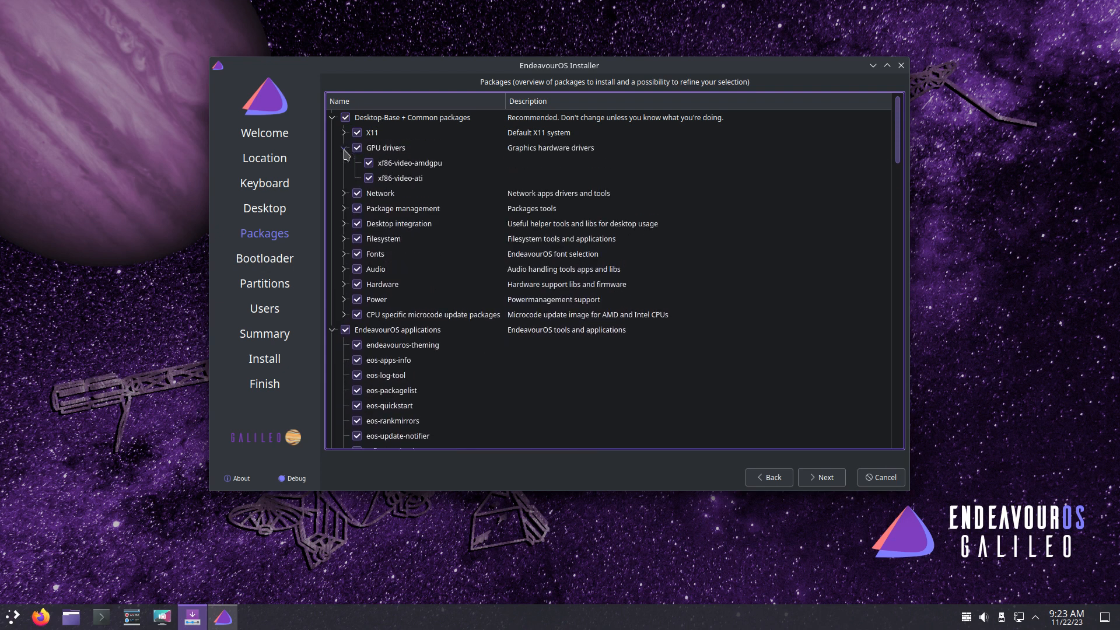
pyautogui.click(344, 148)
pyautogui.click(344, 148)
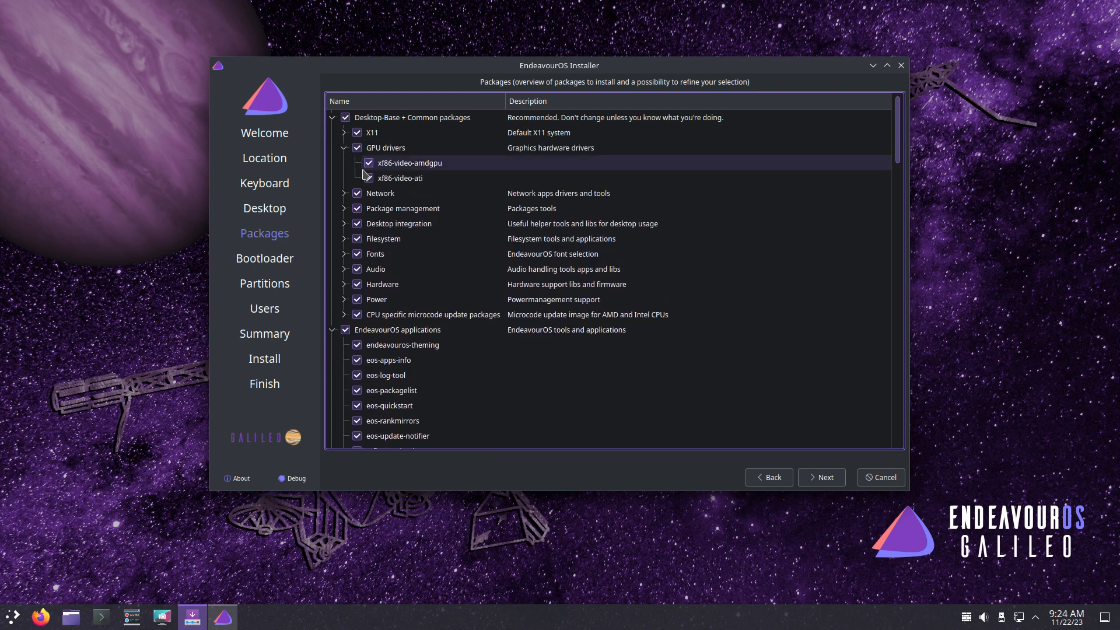
pyautogui.click(369, 163)
pyautogui.click(369, 178)
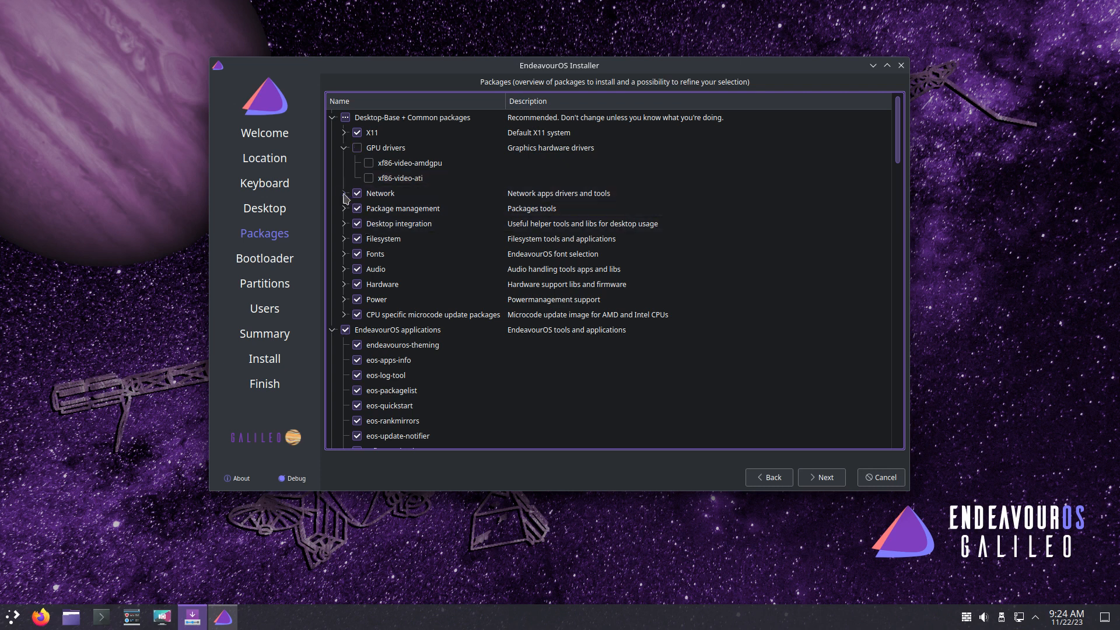
# - Expand the Network, Package management and Desktop integration groups to review their packages
pyautogui.click(344, 193)
pyautogui.scroll(-3, 354, 219)
pyautogui.scroll(1, 354, 219)
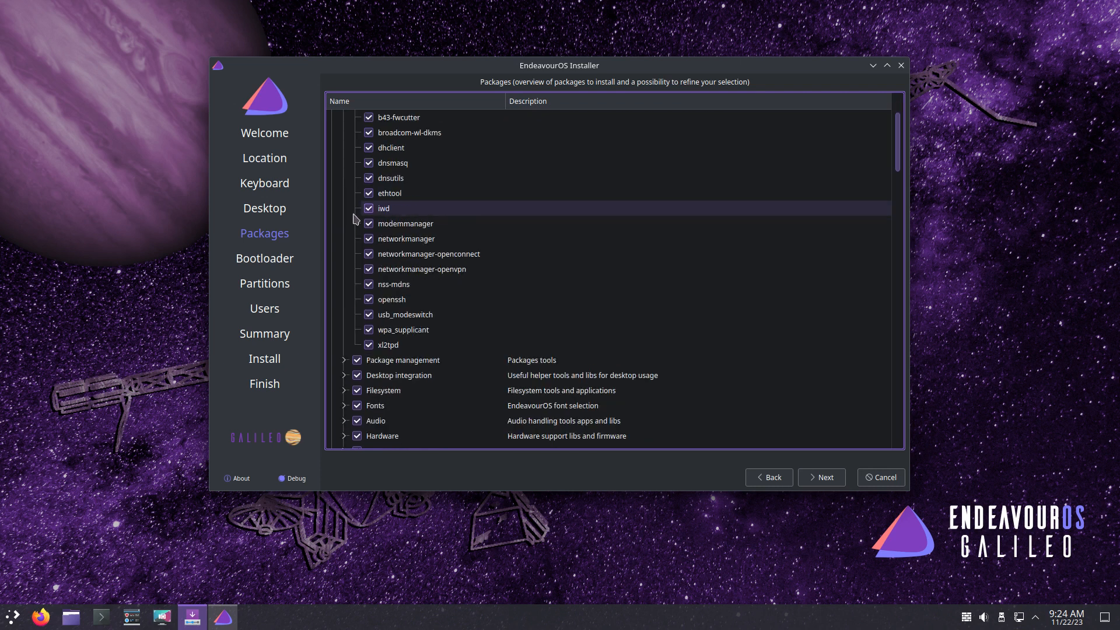
pyautogui.scroll(-3, 353, 219)
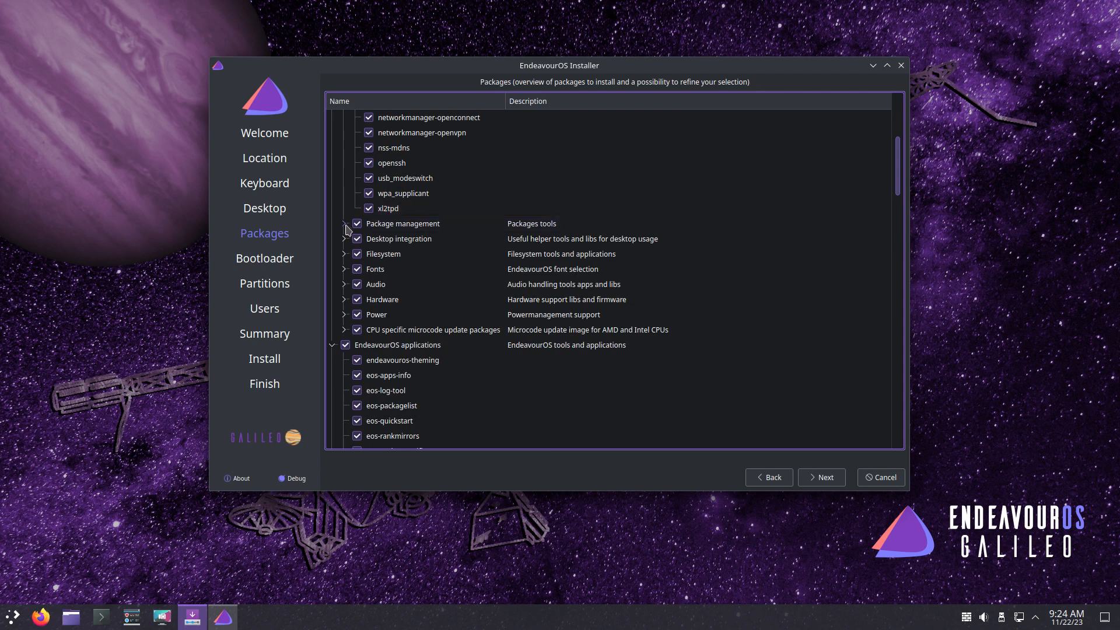
pyautogui.click(344, 224)
pyautogui.scroll(-1, 382, 254)
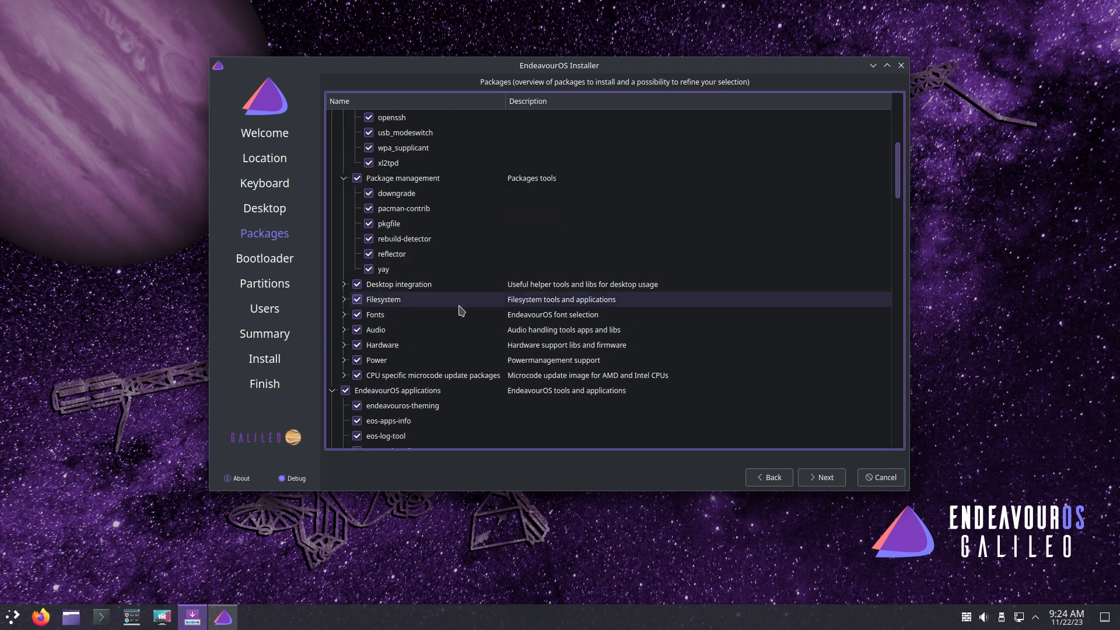
pyautogui.click(344, 284)
pyautogui.scroll(-1, 407, 321)
pyautogui.scroll(-1, 407, 321)
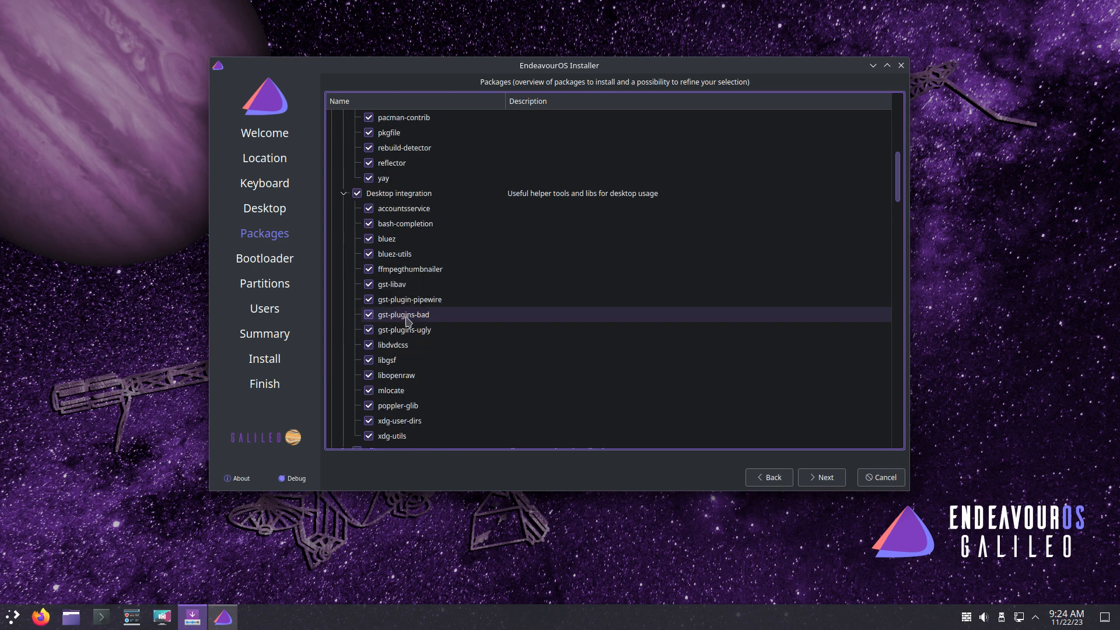
pyautogui.scroll(-4, 407, 320)
pyautogui.scroll(3, 406, 321)
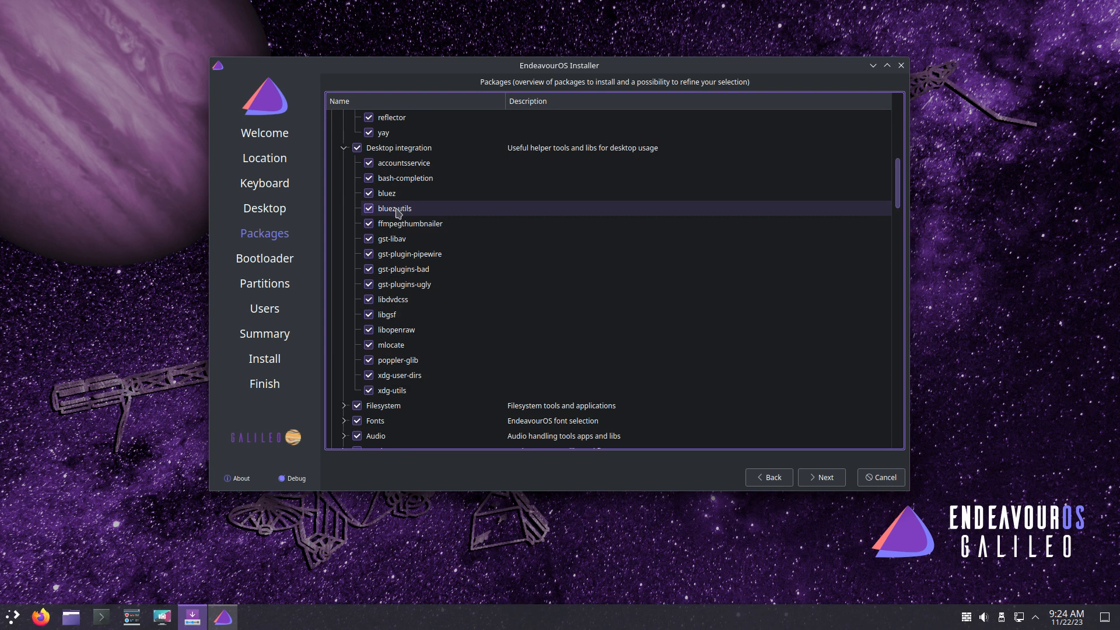
pyautogui.scroll(-1, 397, 212)
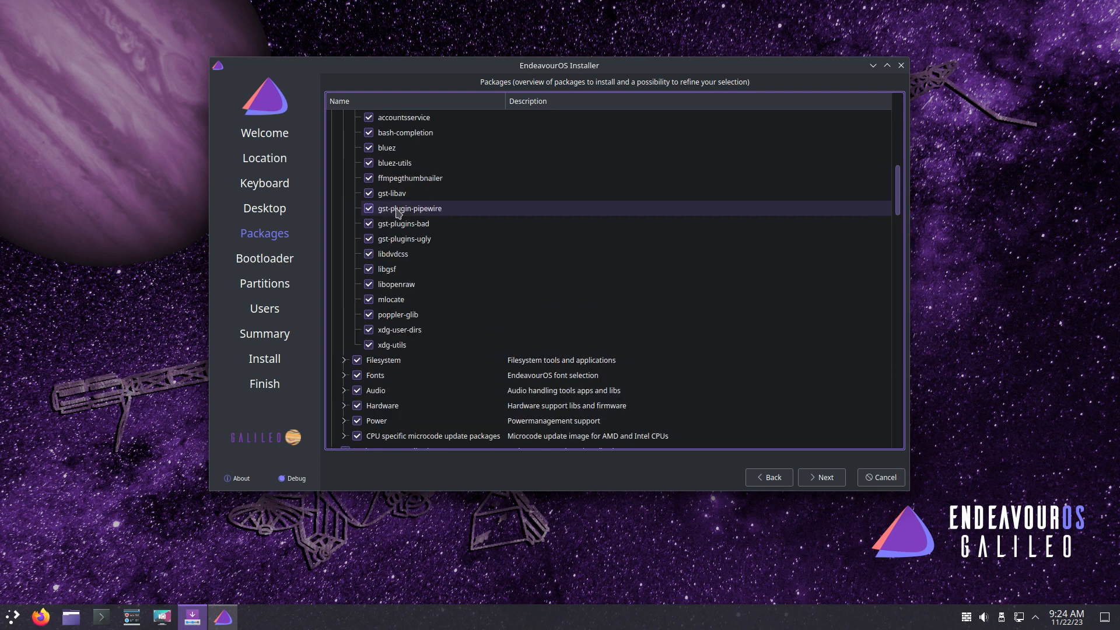
pyautogui.scroll(-1, 398, 214)
# - Expand Filesystem through CPU microcode groups, untick amd-ucode, and scroll to the list's bottom
pyautogui.click(348, 315)
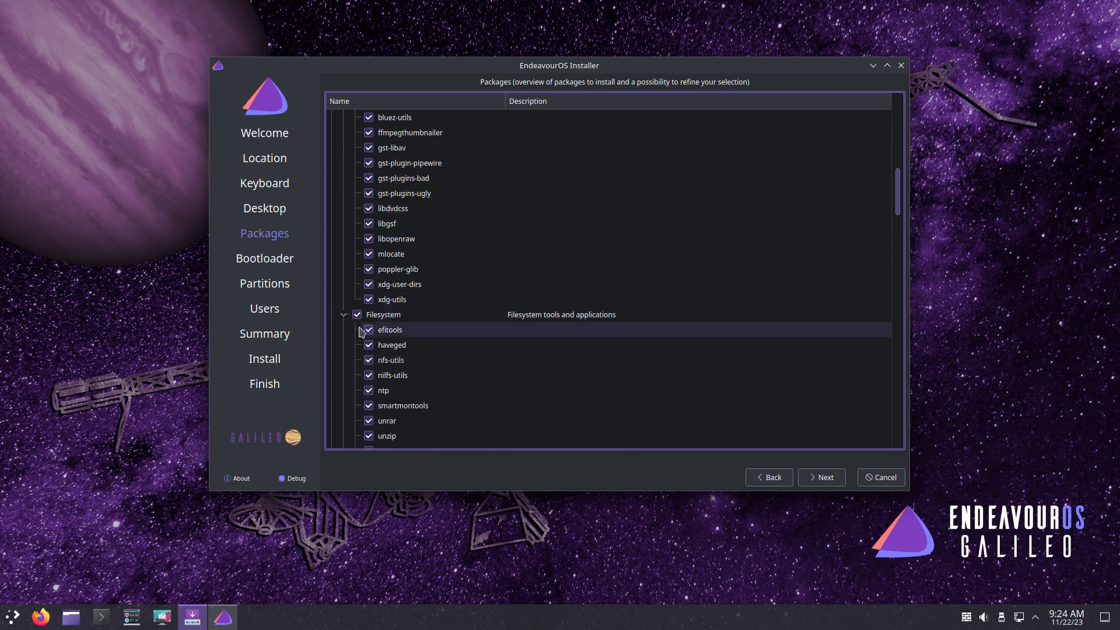
pyautogui.scroll(-3, 408, 345)
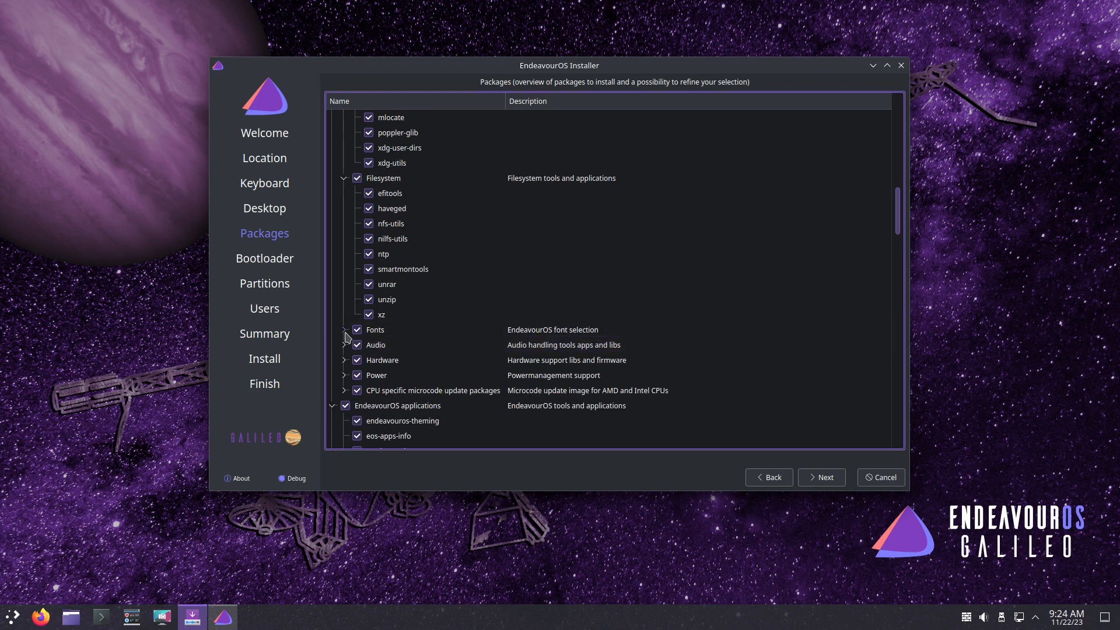
pyautogui.click(345, 329)
pyautogui.scroll(-4, 397, 344)
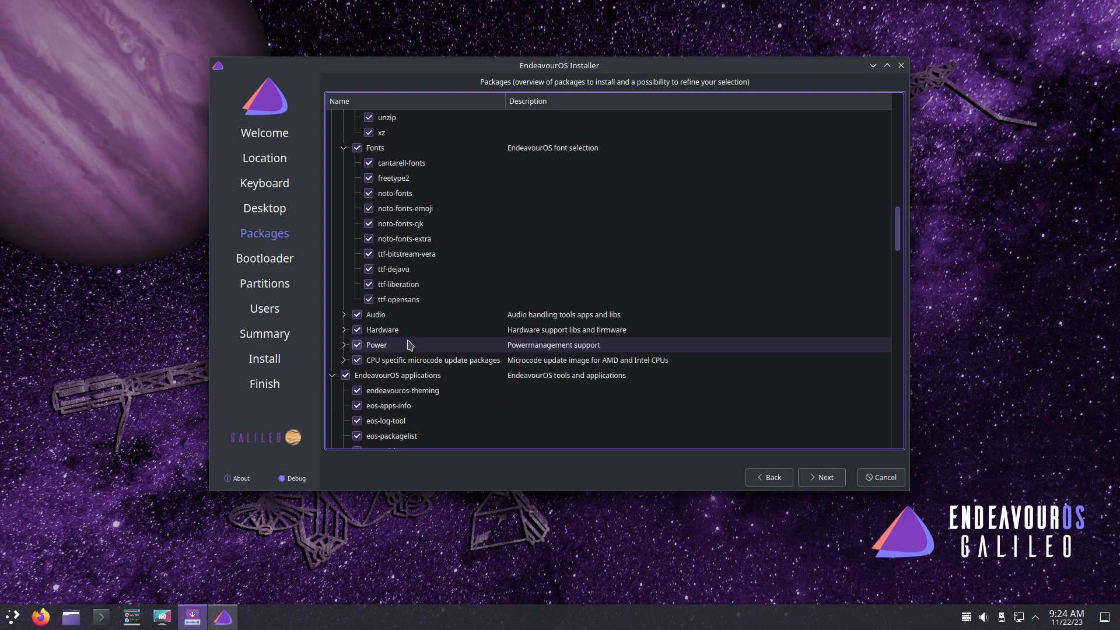
pyautogui.scroll(-2, 409, 345)
pyautogui.click(344, 223)
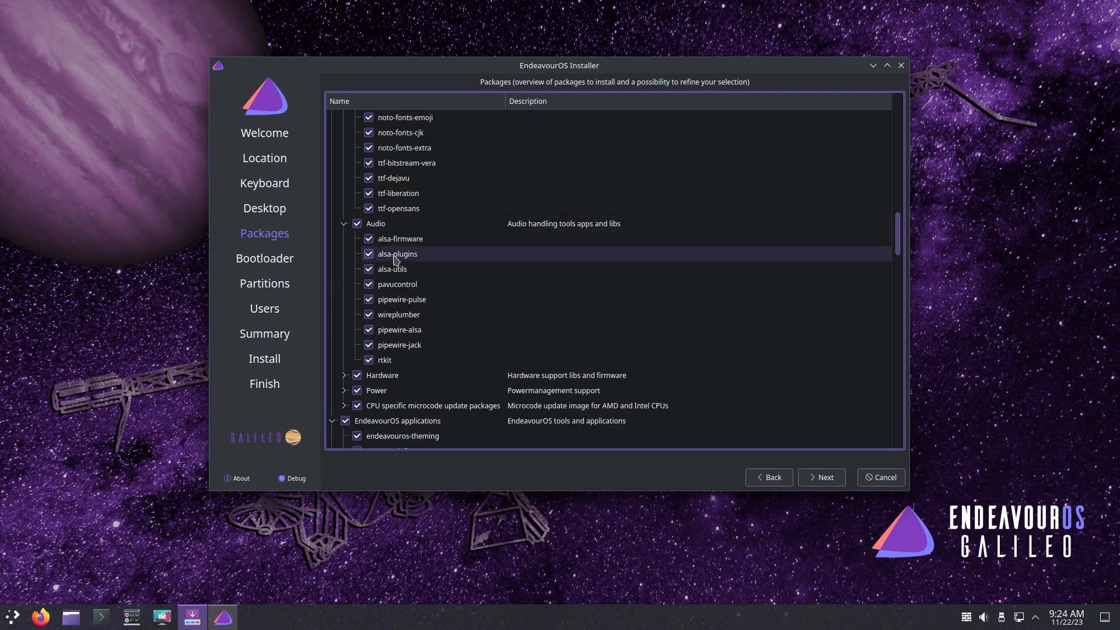
pyautogui.scroll(-3, 385, 257)
pyautogui.click(344, 239)
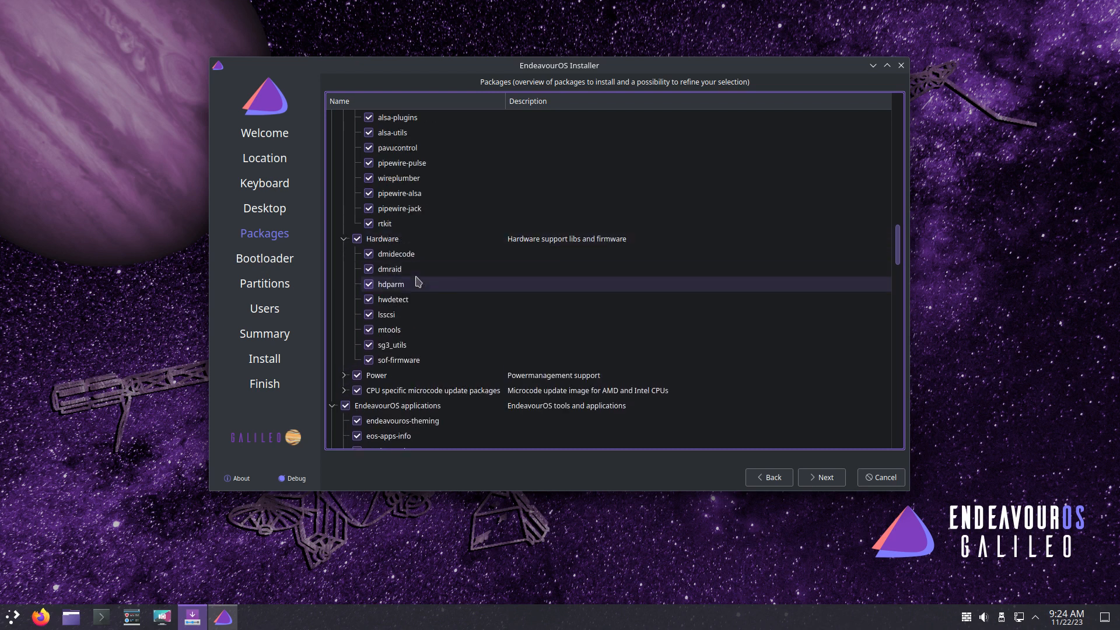
pyautogui.scroll(-2, 419, 282)
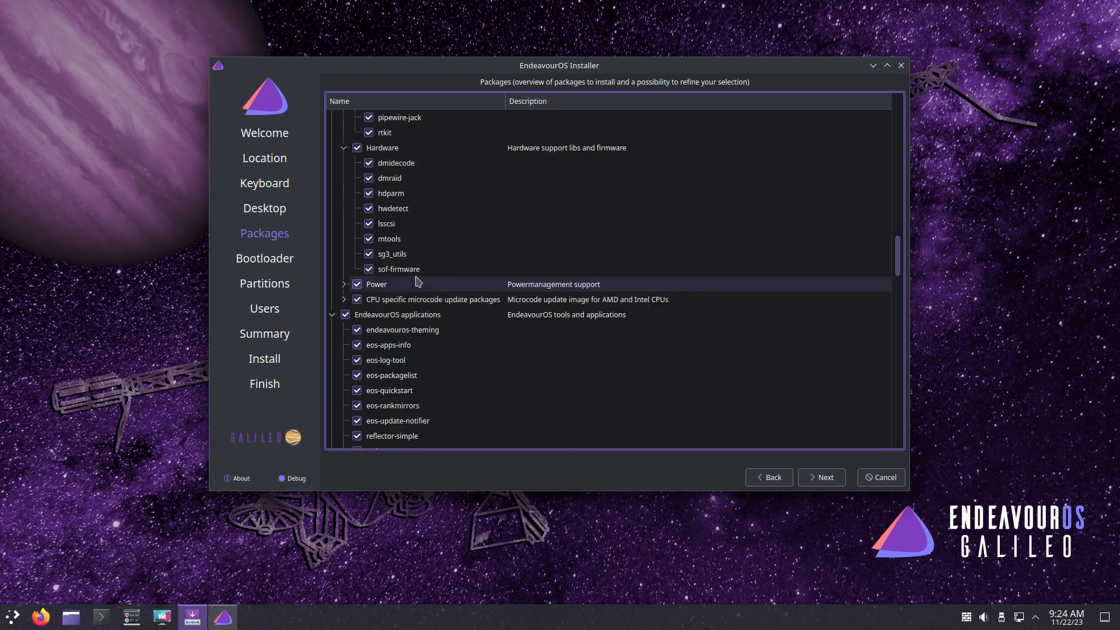
pyautogui.click(344, 284)
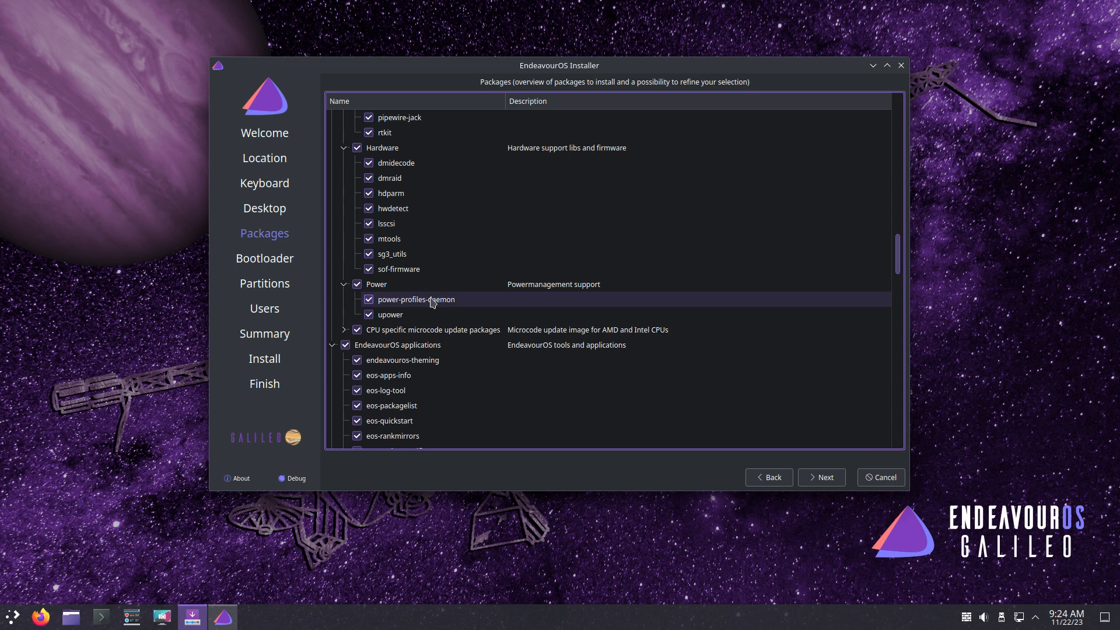
pyautogui.click(344, 329)
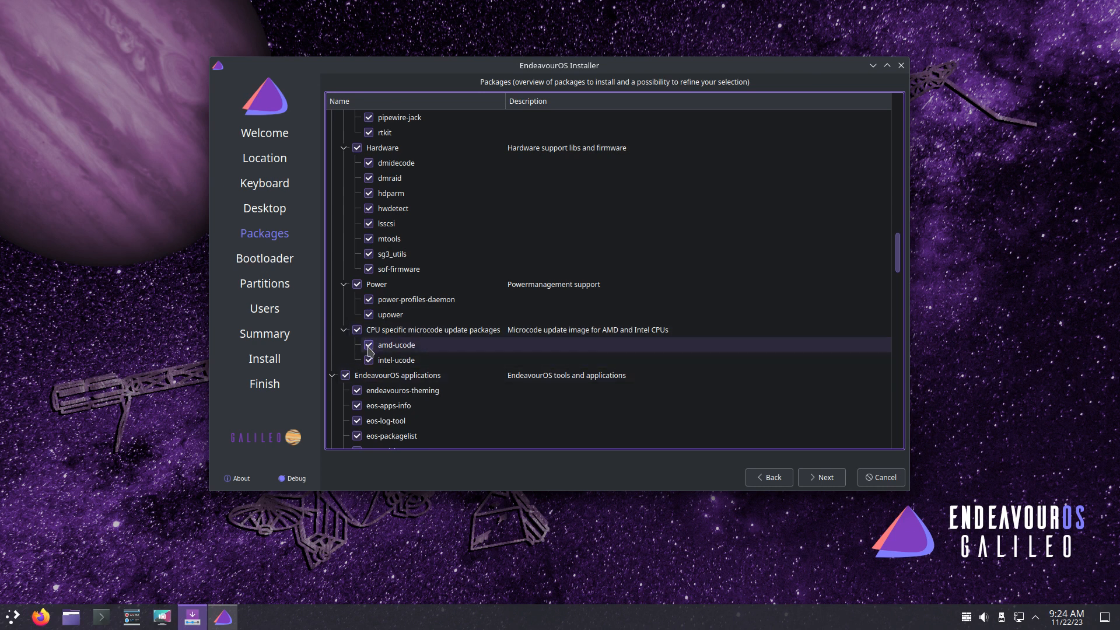
pyautogui.click(369, 346)
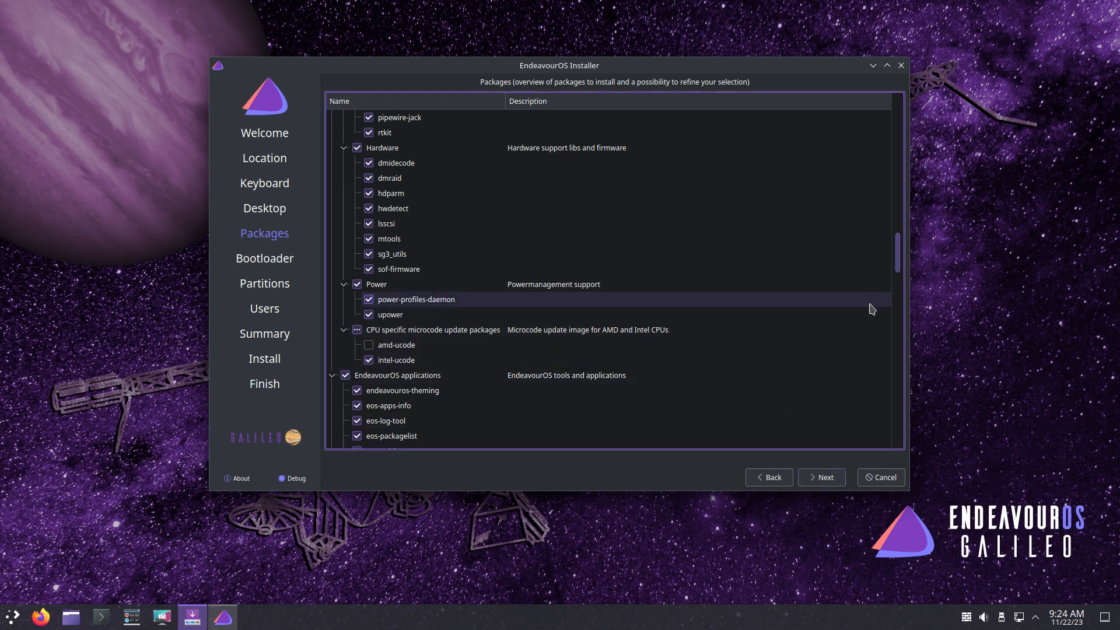
pyautogui.moveTo(897, 271); pyautogui.dragTo(896, 477)
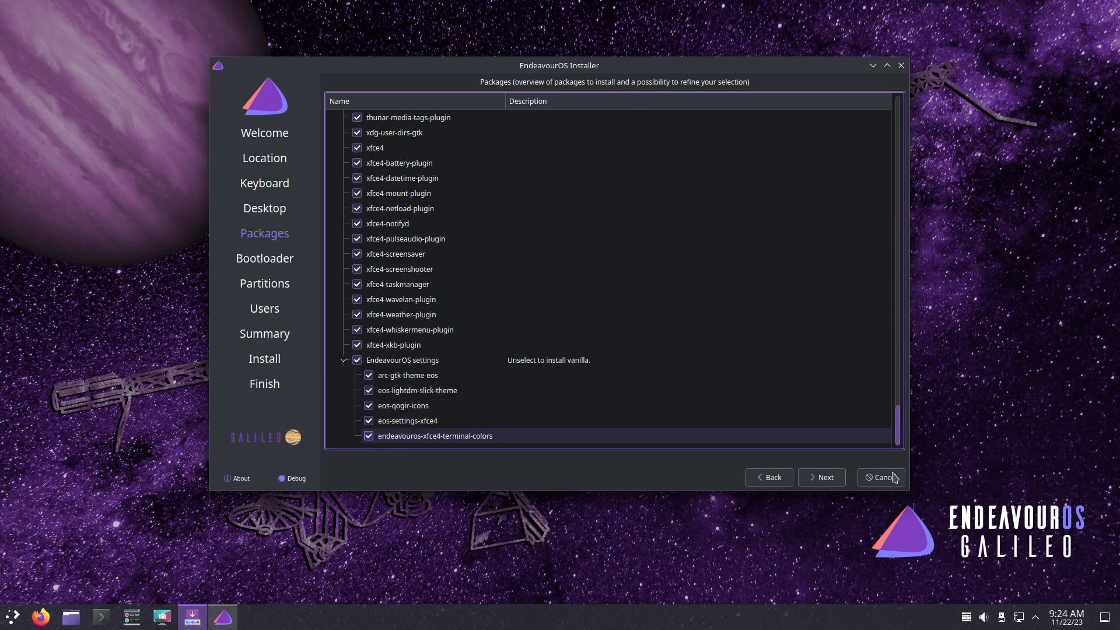
# - Choose Grub as the bootloader and move on to partitioning
pyautogui.click(825, 482)
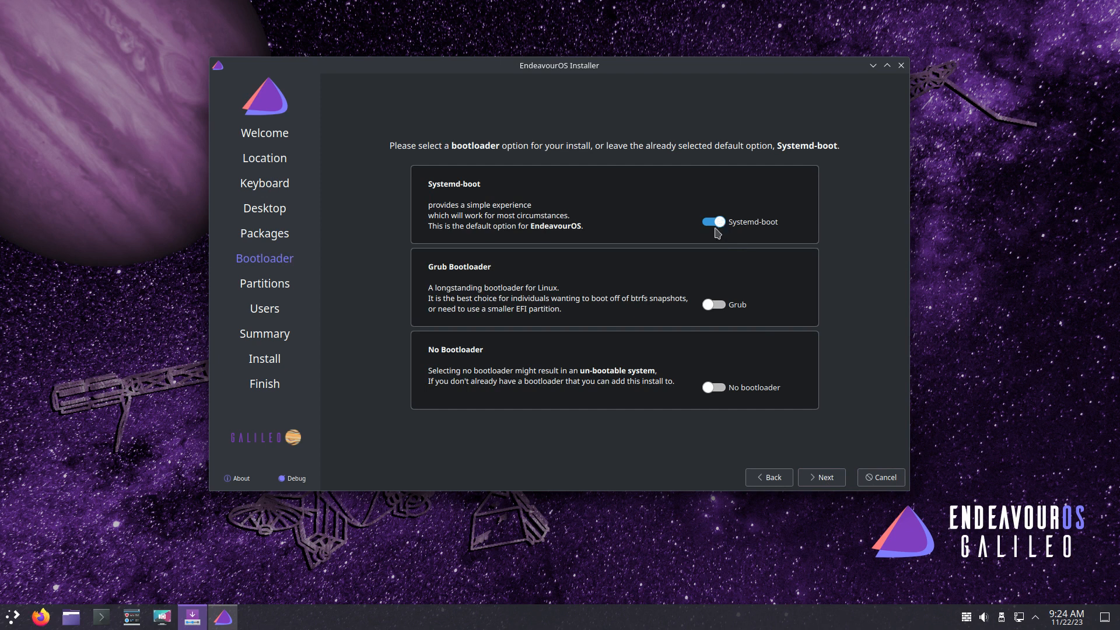
pyautogui.click(716, 305)
pyautogui.click(826, 479)
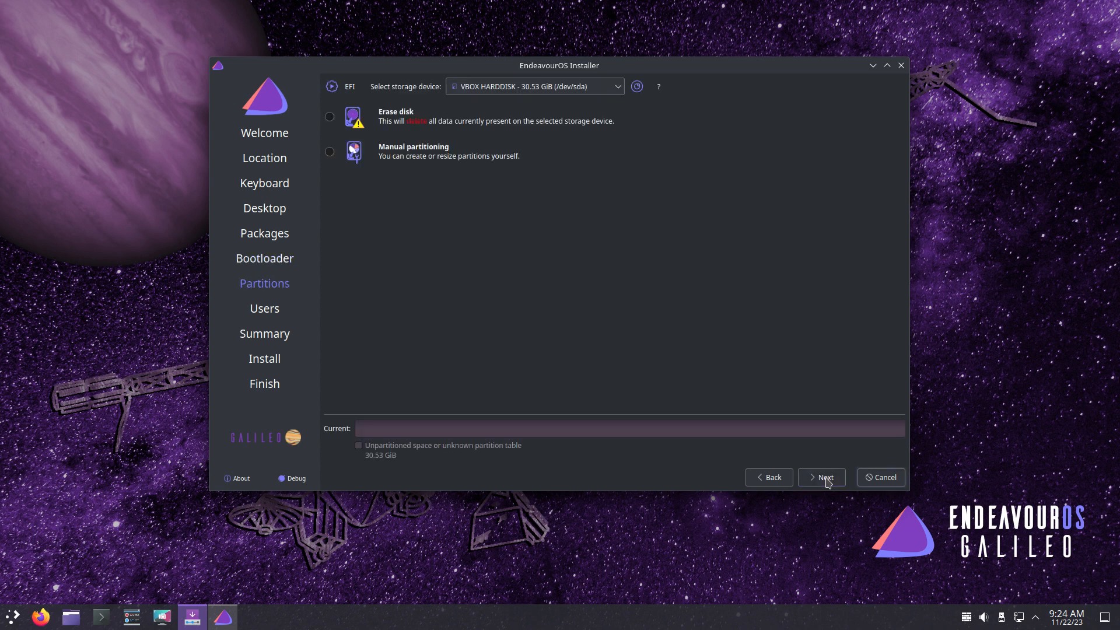
# - Erase the whole disk with ext4 and Swap (with Hibernate), then continue to user setup
pyautogui.click(410, 120)
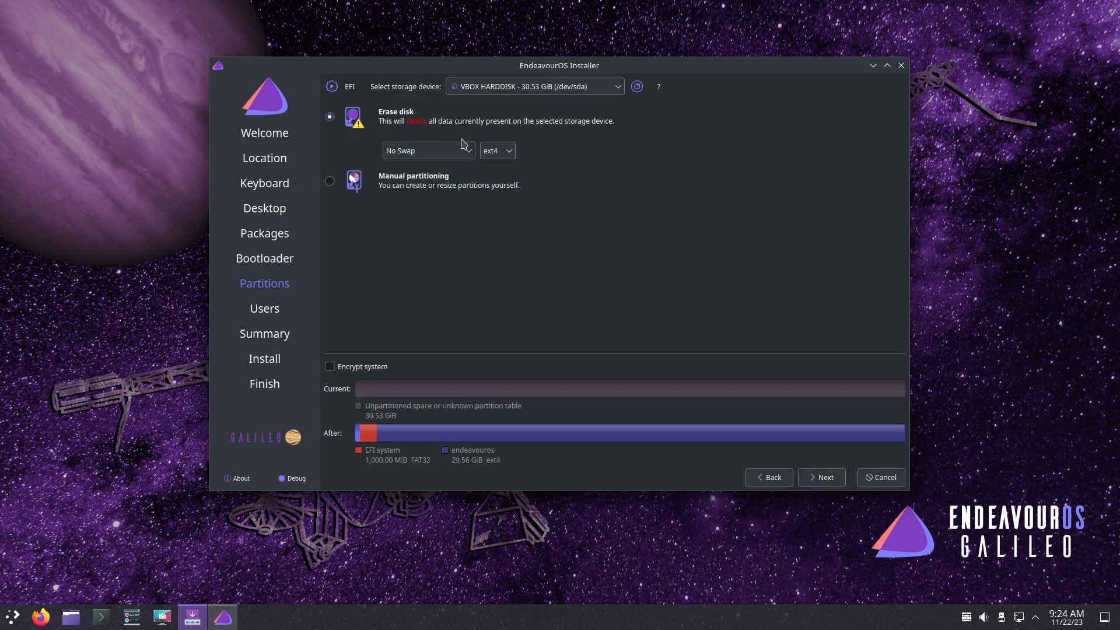
pyautogui.click(495, 150)
pyautogui.click(493, 152)
pyautogui.click(460, 154)
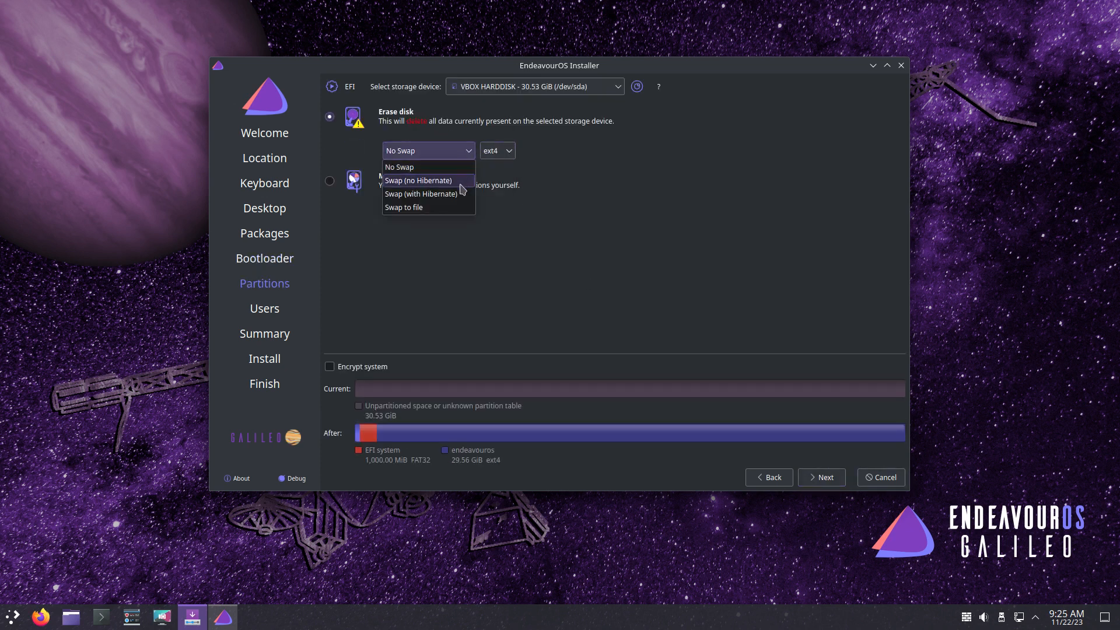
pyautogui.click(421, 193)
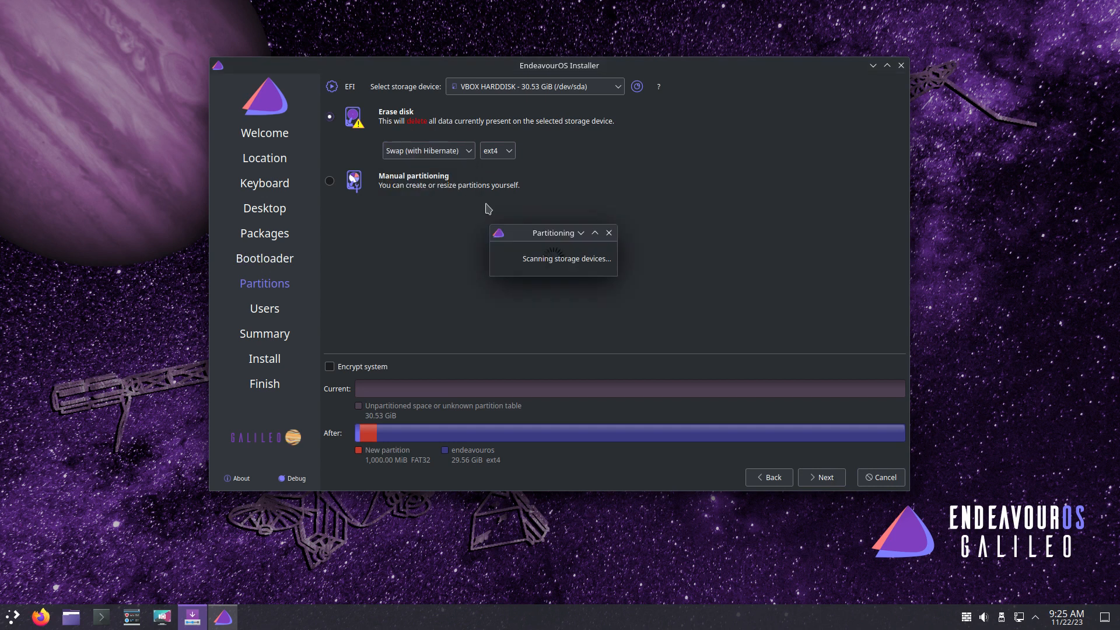
pyautogui.click(824, 479)
# - Enter the user name, type and confirm the account password, and enable automatic login
pyautogui.write('erik')
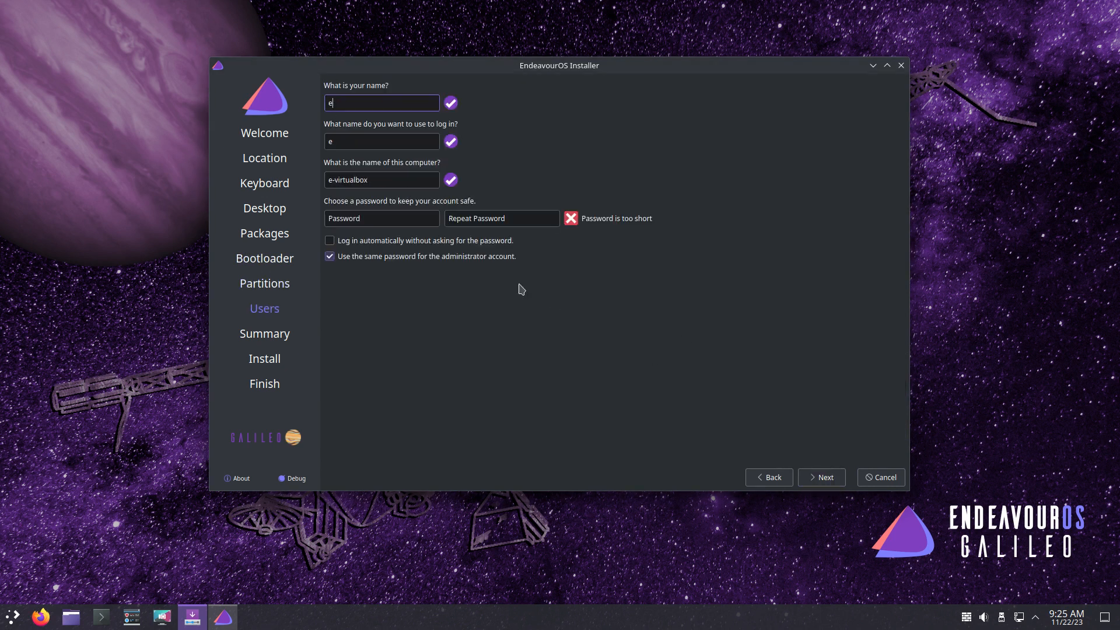
pyautogui.press('Tab')
pyautogui.press('Tab')
pyautogui.press('Tab')
pyautogui.write('1234')
pyautogui.press('Tab')
pyautogui.write('1234')
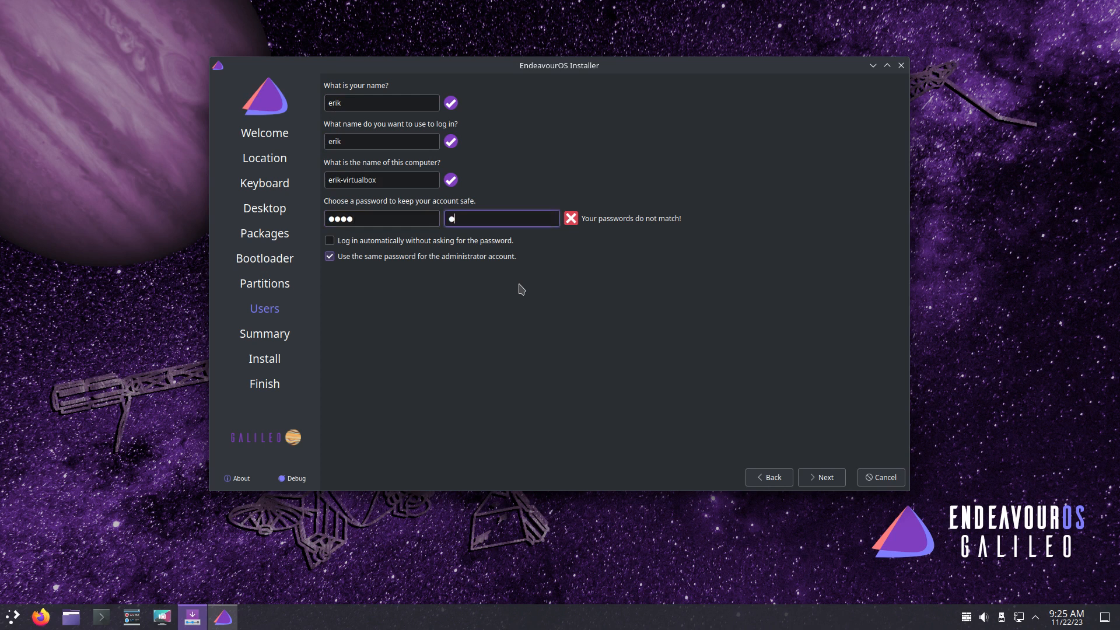
pyautogui.click(452, 241)
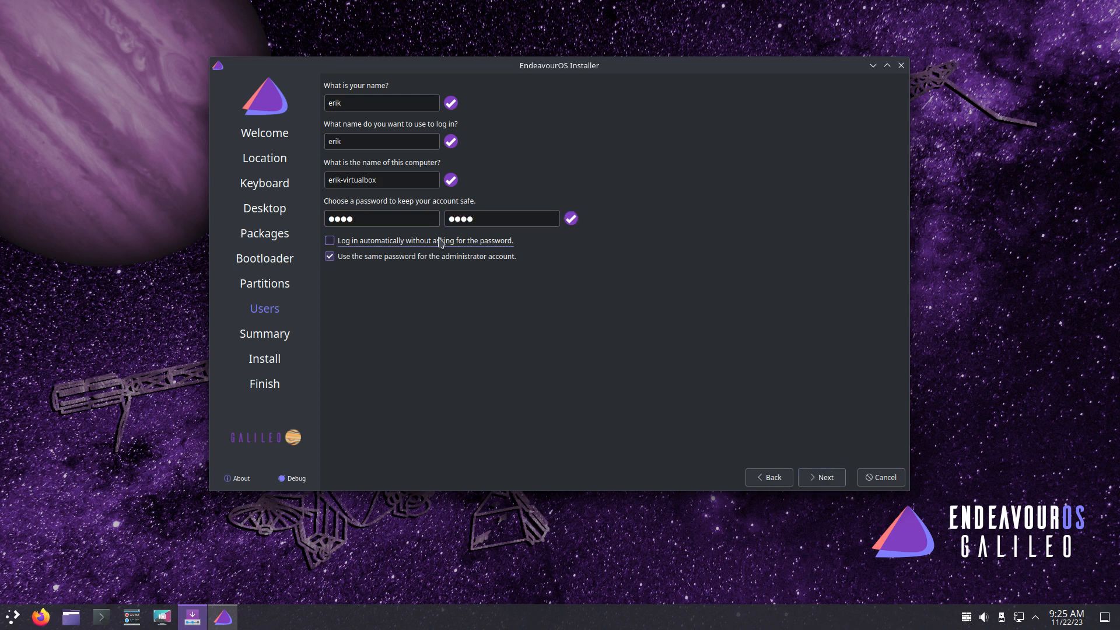
# - Review the summary and confirm Install now to start the installation
pyautogui.click(823, 478)
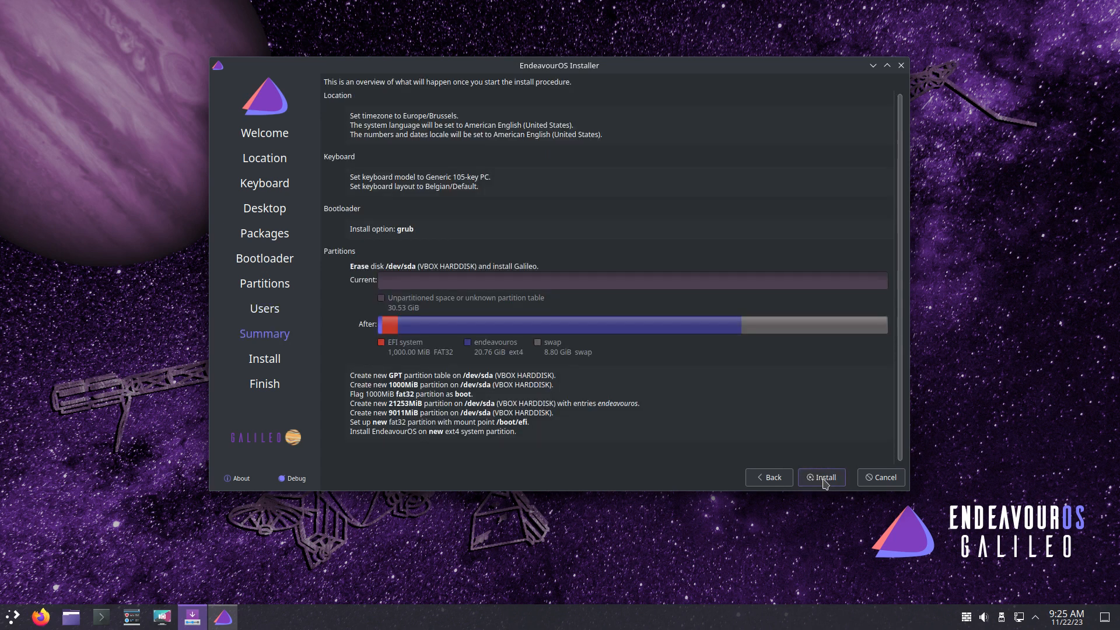
pyautogui.click(823, 478)
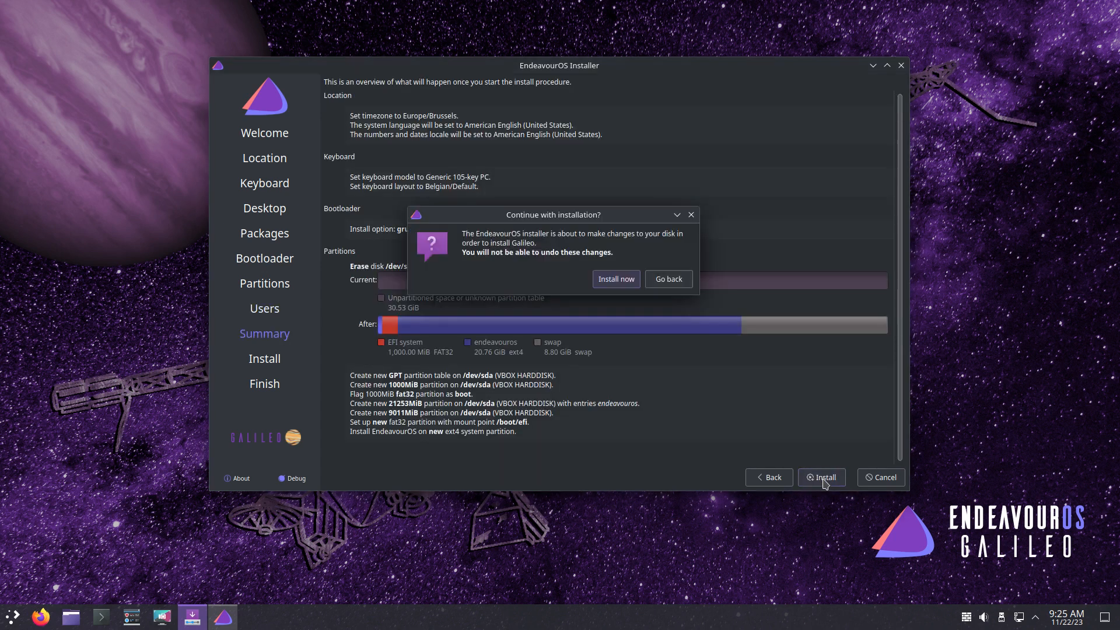
pyautogui.click(651, 285)
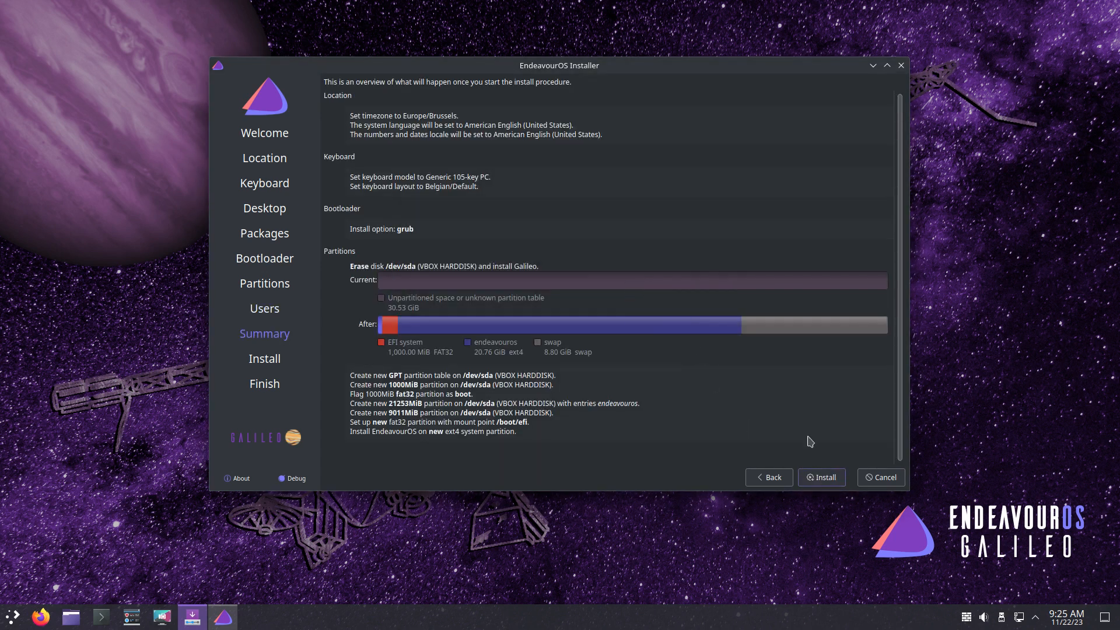
pyautogui.click(822, 477)
pyautogui.click(616, 280)
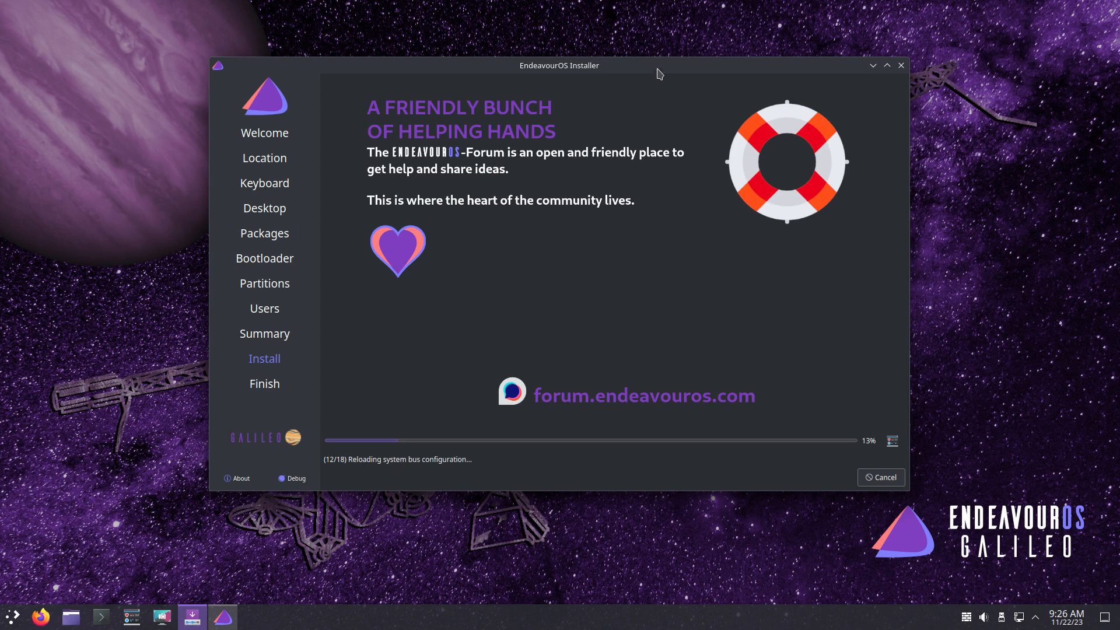
# - Drag the installer window up and to the right while installation progresses
pyautogui.moveTo(659, 70); pyautogui.dragTo(802, 42)
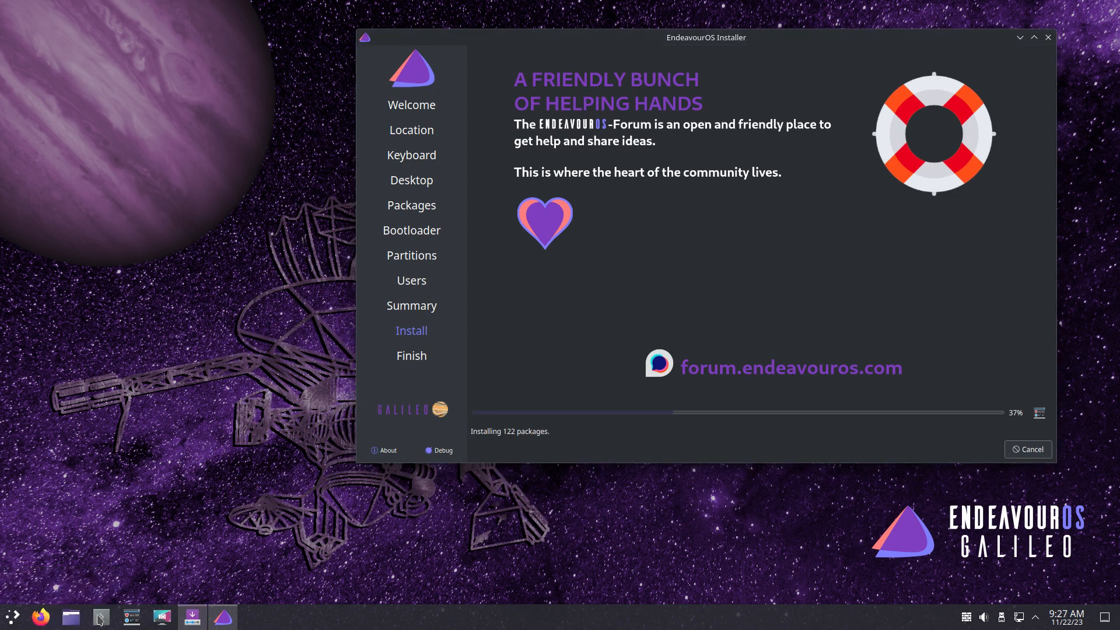
# - Launch Dolphin, browse to /etc/calamares, and arrange it beside the installer window
pyautogui.click(78, 619)
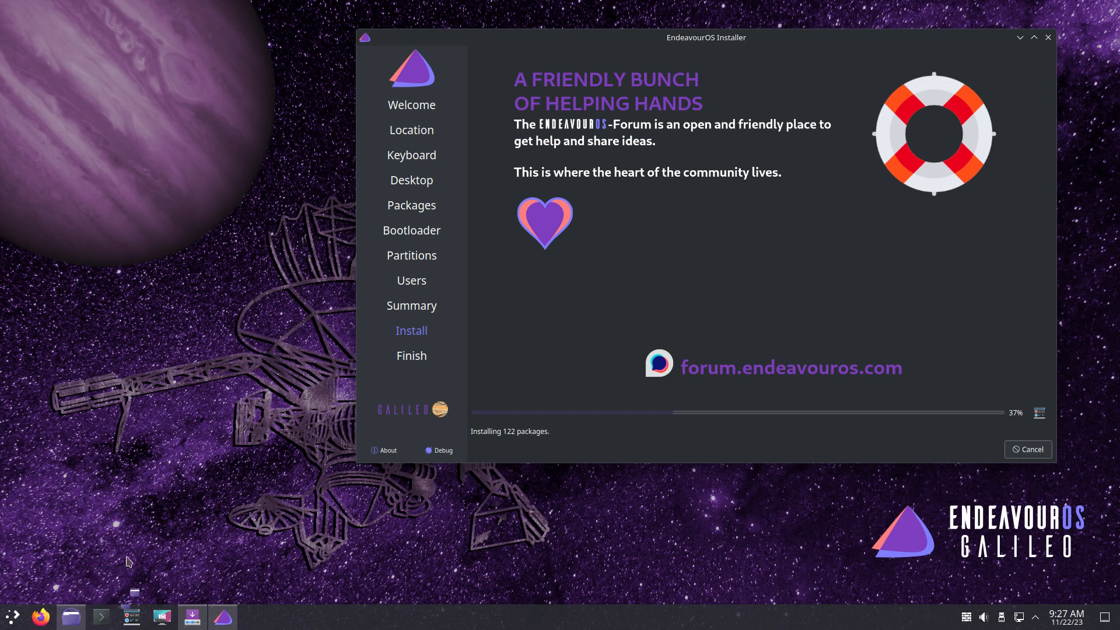
pyautogui.moveTo(559, 182); pyautogui.dragTo(273, 187)
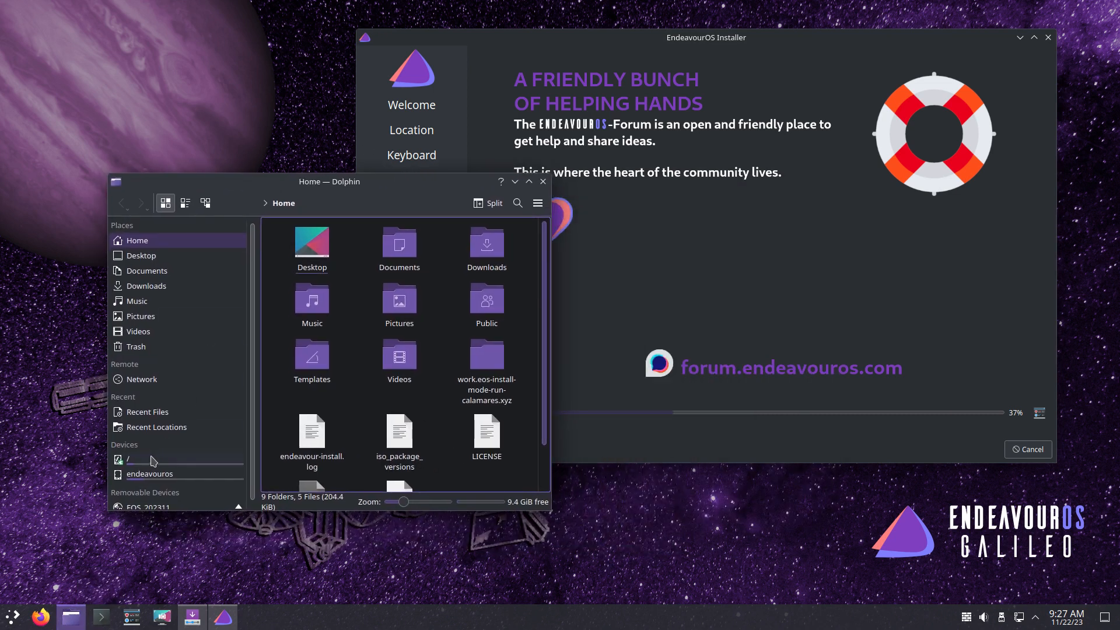
pyautogui.click(151, 459)
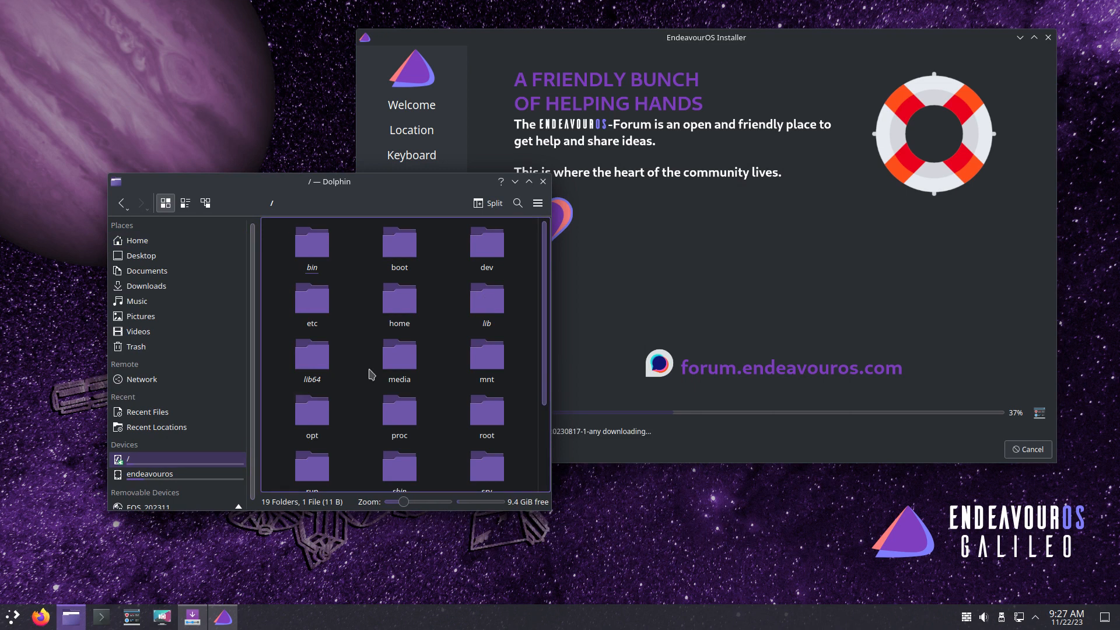
pyautogui.click(325, 305)
pyautogui.doubleClick(325, 304)
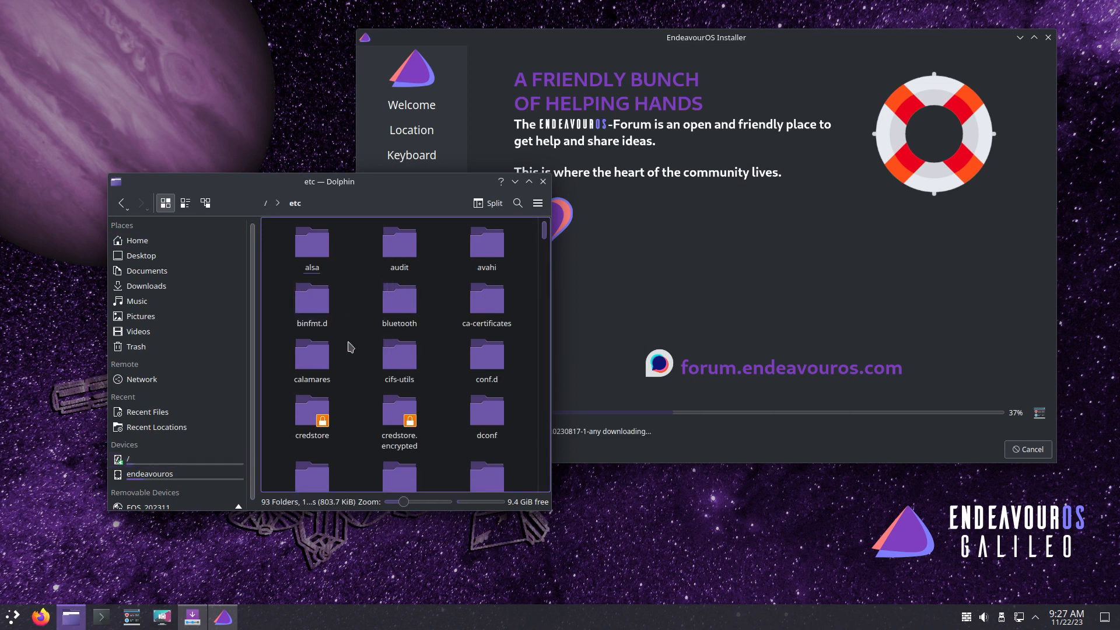
pyautogui.click(323, 367)
pyautogui.doubleClick(322, 366)
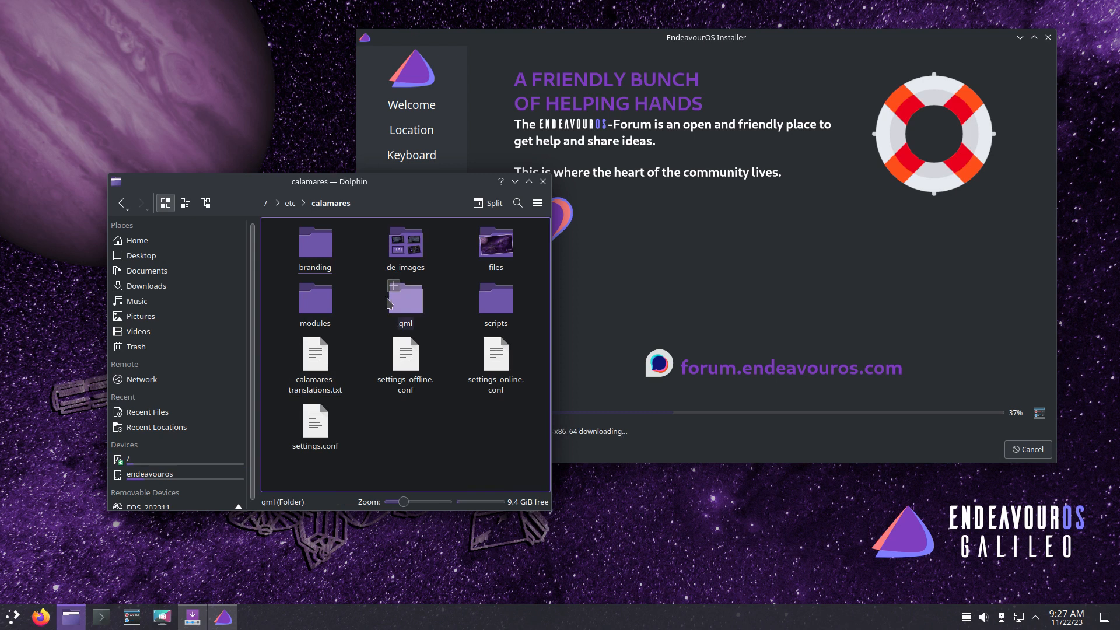
pyautogui.moveTo(384, 193); pyautogui.dragTo(351, 134)
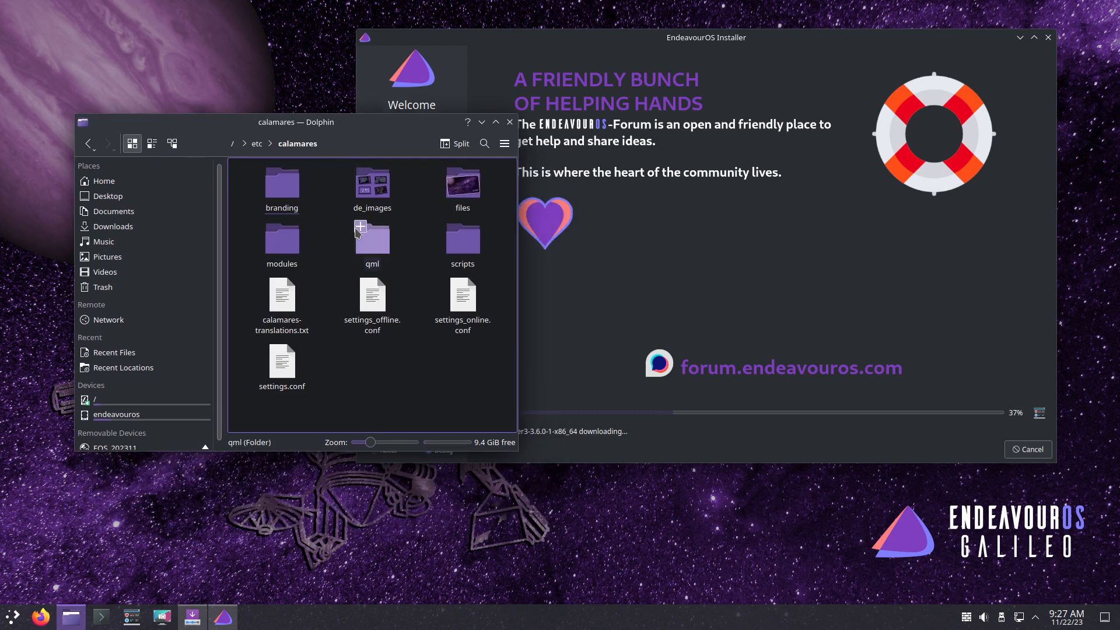
pyautogui.click(624, 214)
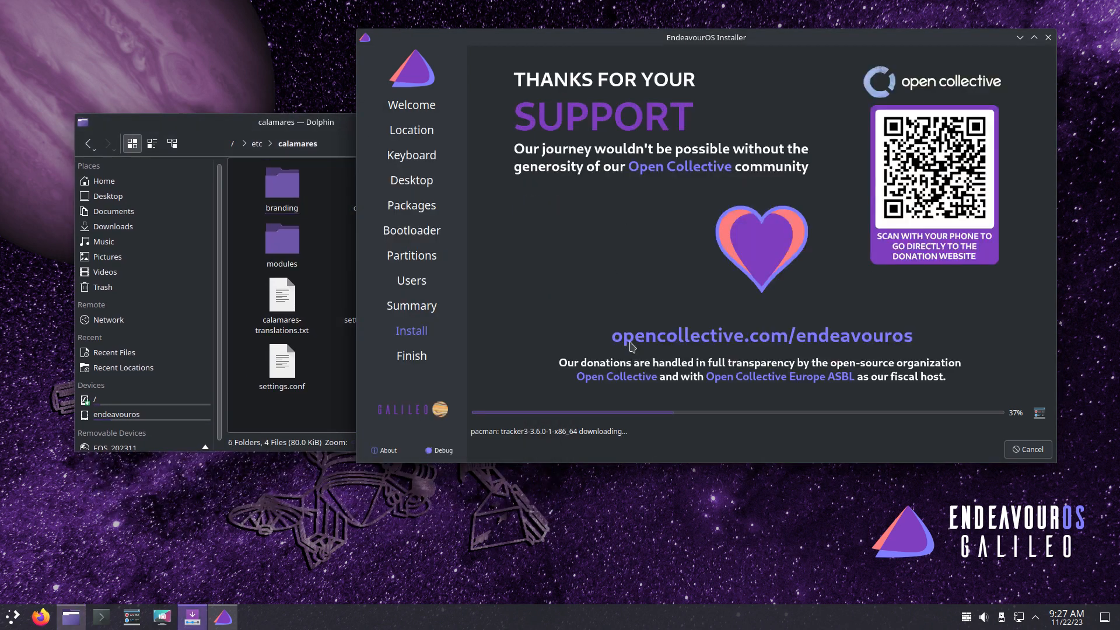
pyautogui.moveTo(289, 144); pyautogui.dragTo(234, 93)
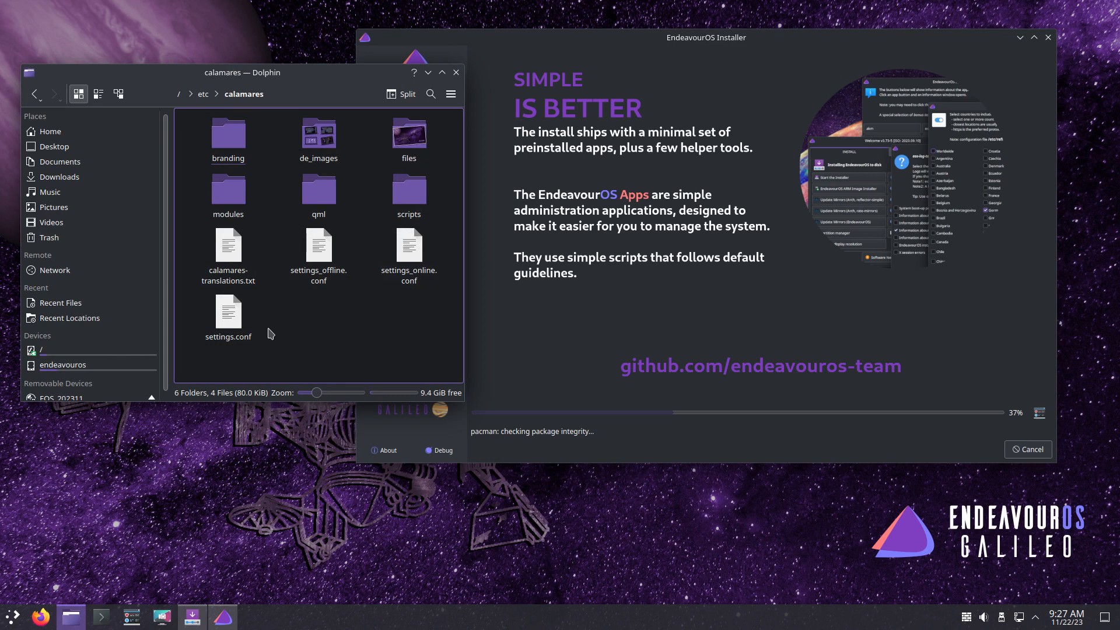
# - Preview the de_images desktop pictures, from budgie.png onward, in Gwenview
pyautogui.click(313, 140)
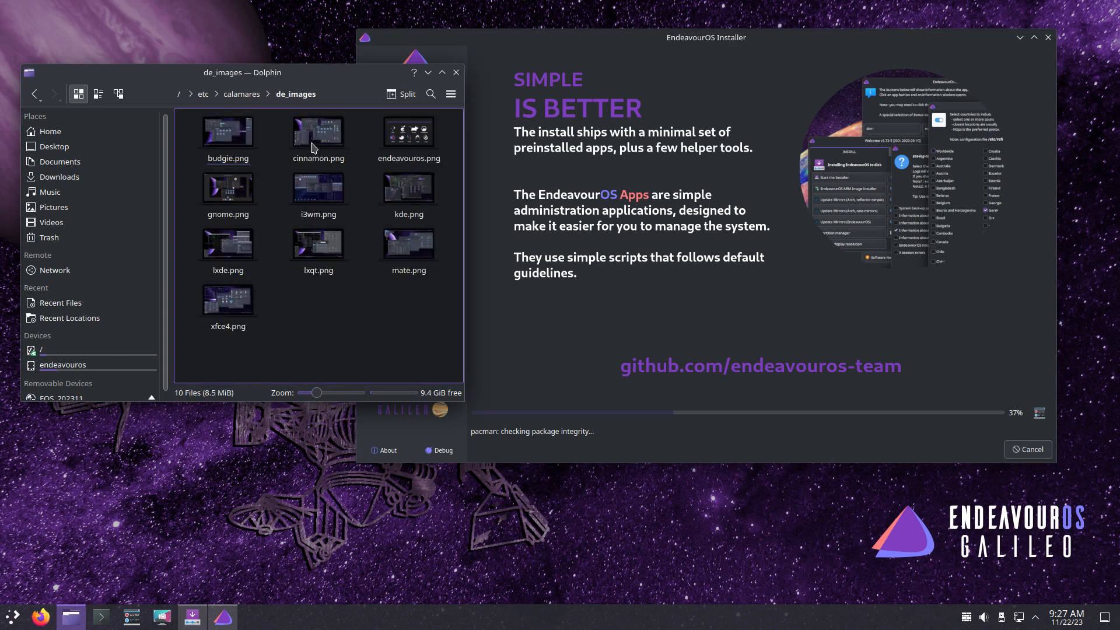
pyautogui.click(237, 140)
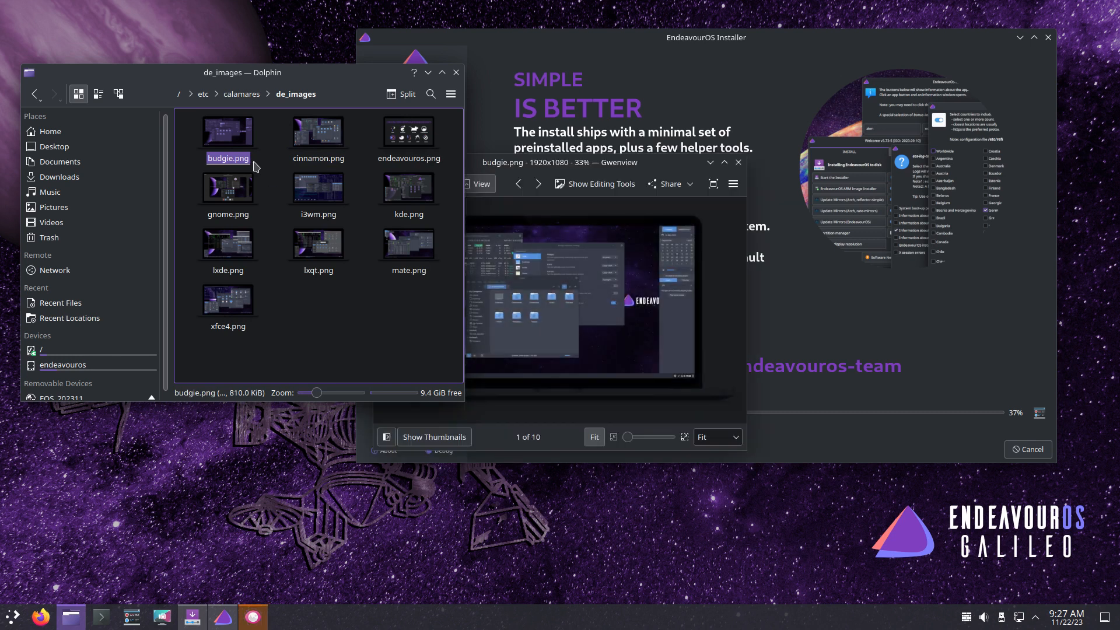
pyautogui.press('Right')
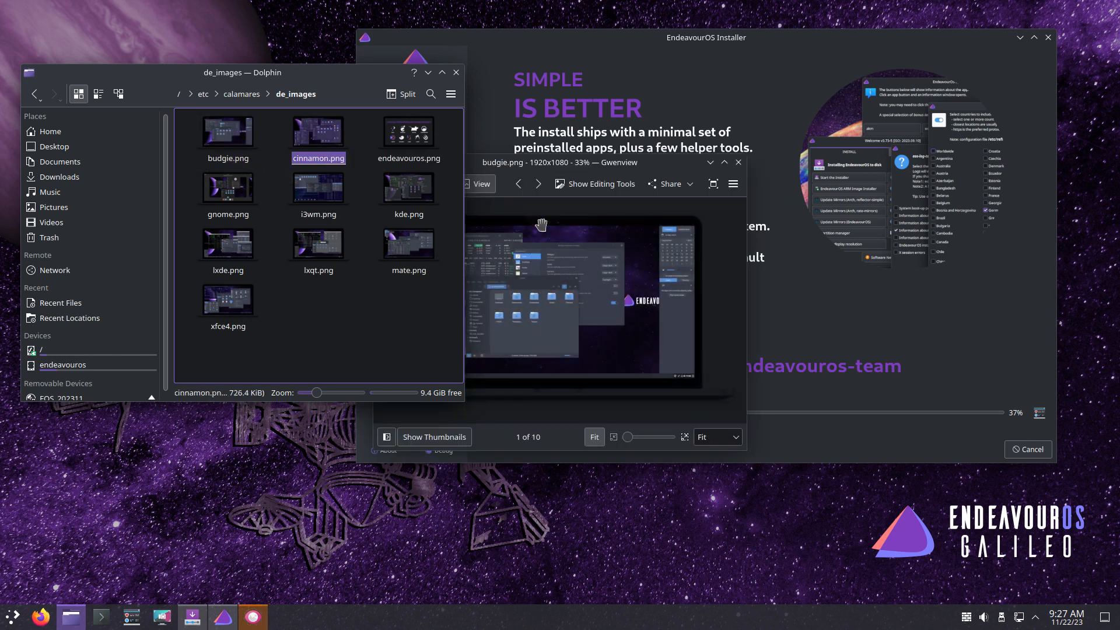
pyautogui.click(541, 224)
pyautogui.scroll(-6, 534, 250)
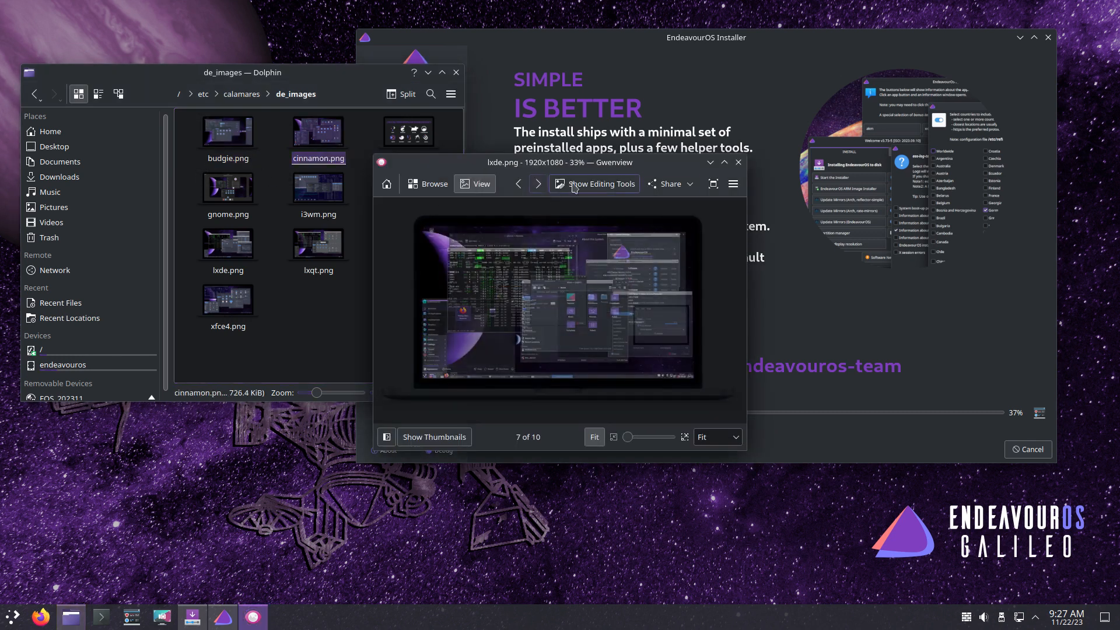
pyautogui.click(738, 162)
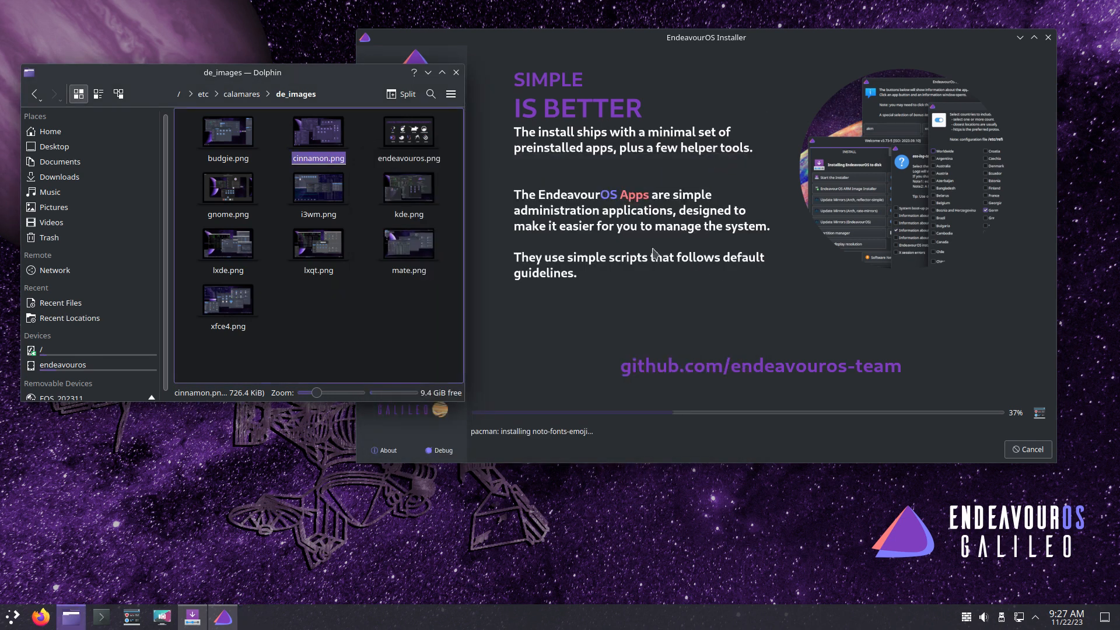
# - Preview the EndeavourOS wallpaper in the files folder, then return to calamares
pyautogui.click(242, 94)
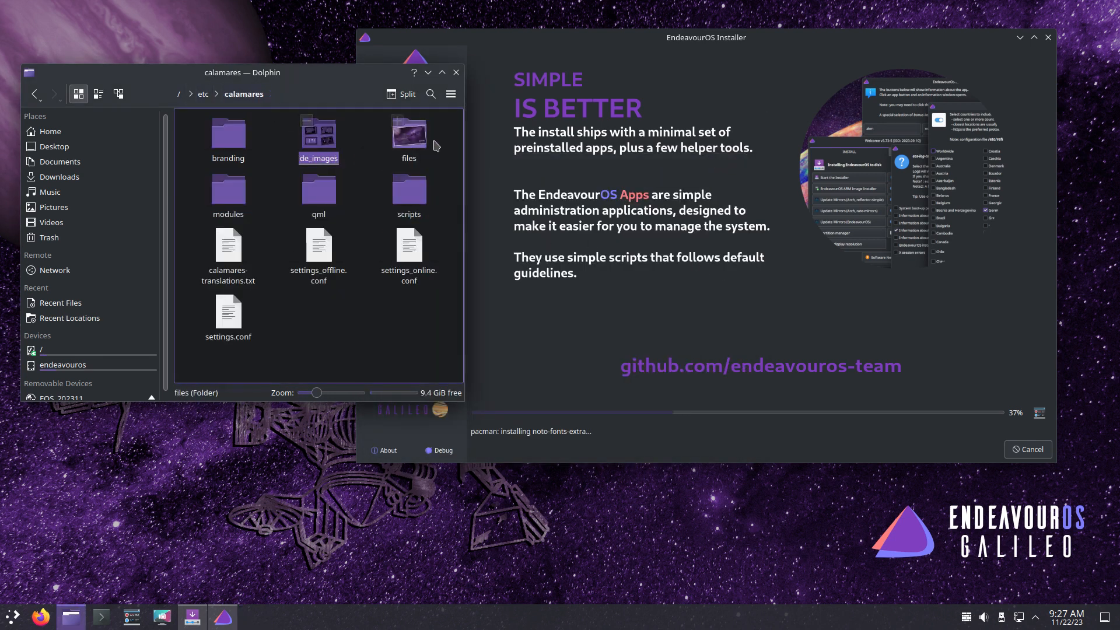
pyautogui.click(413, 138)
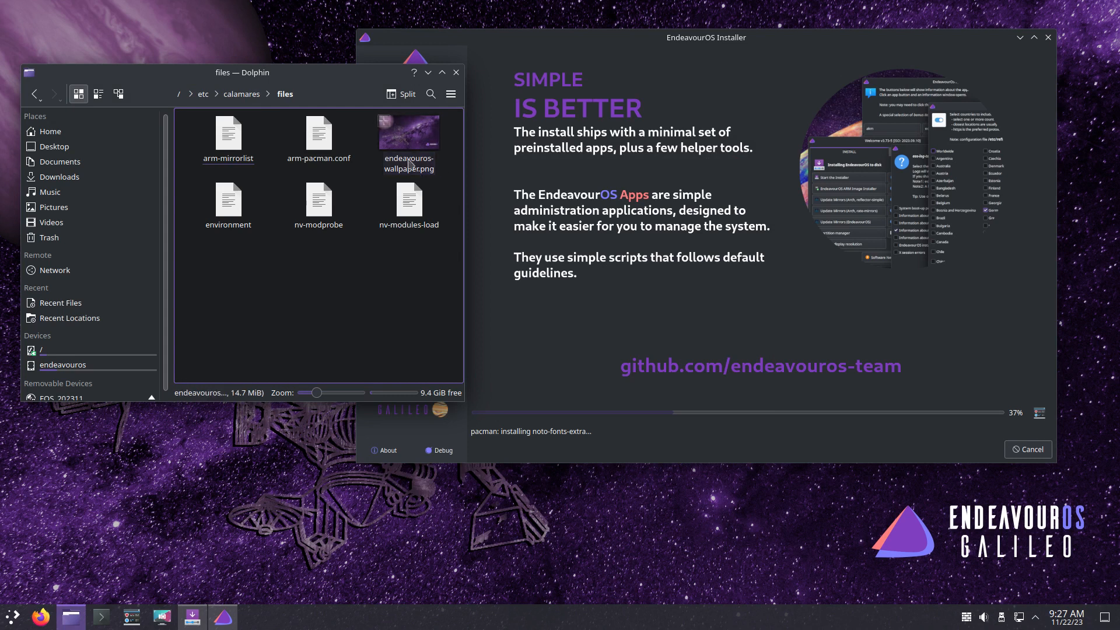
pyautogui.click(409, 164)
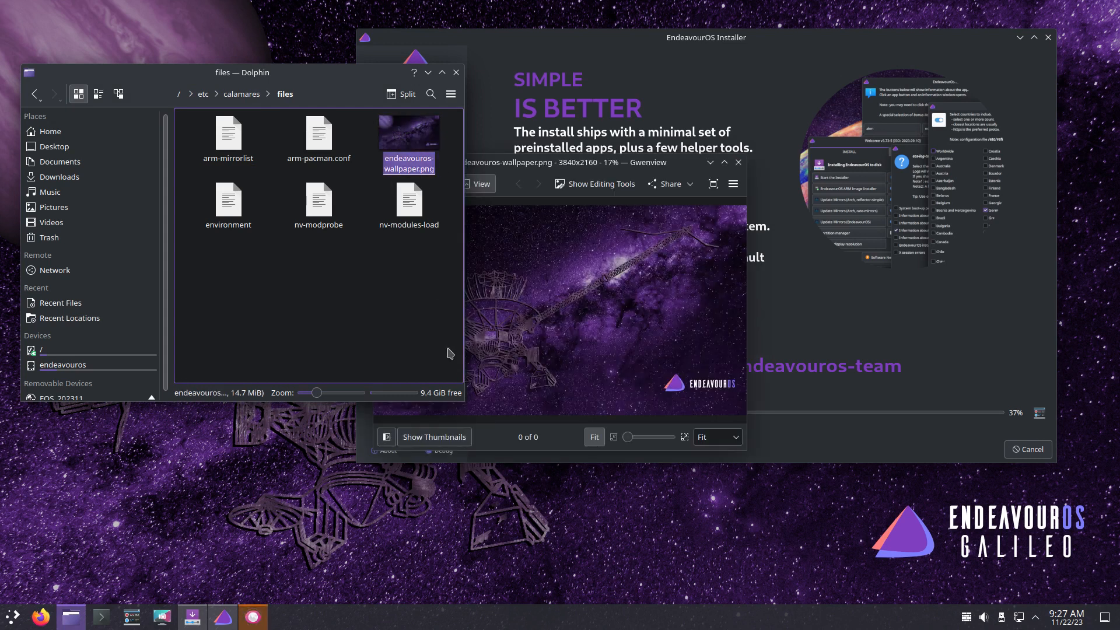
pyautogui.click(738, 163)
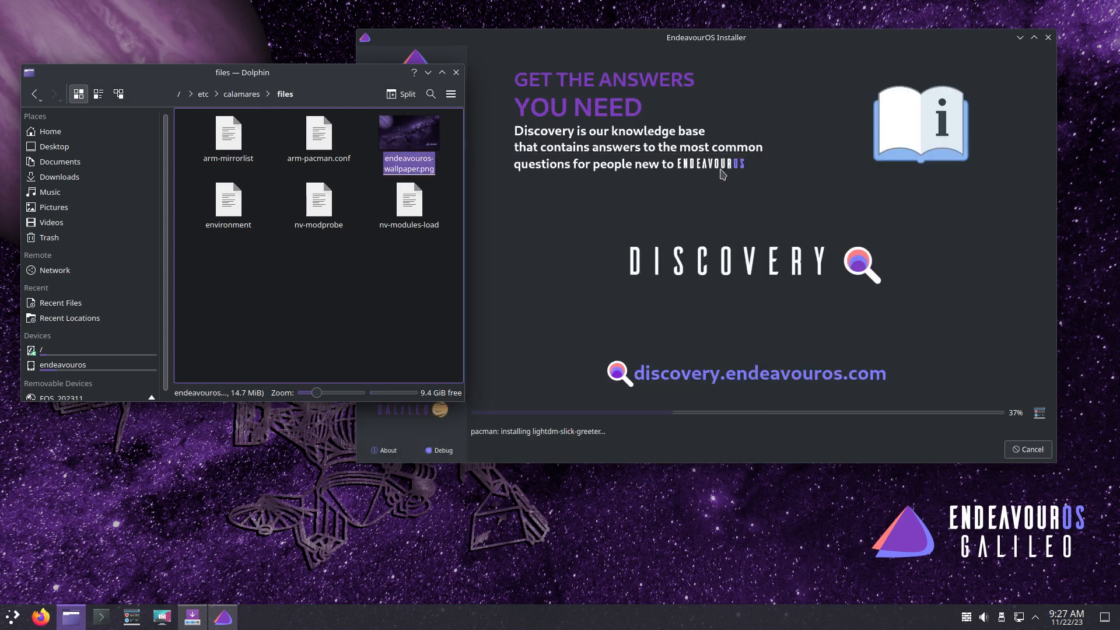
pyautogui.press('BackSpace')
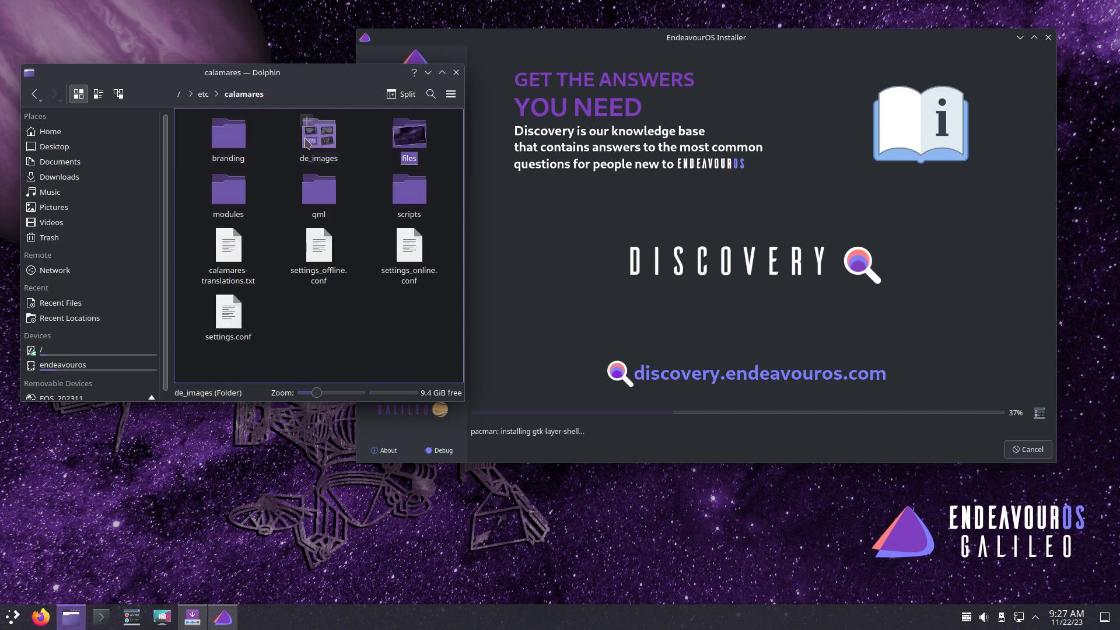
# - In branding/endeavouros, page through the slide images from slide-discover.png to worldmap.png
pyautogui.click(220, 139)
pyautogui.click(216, 146)
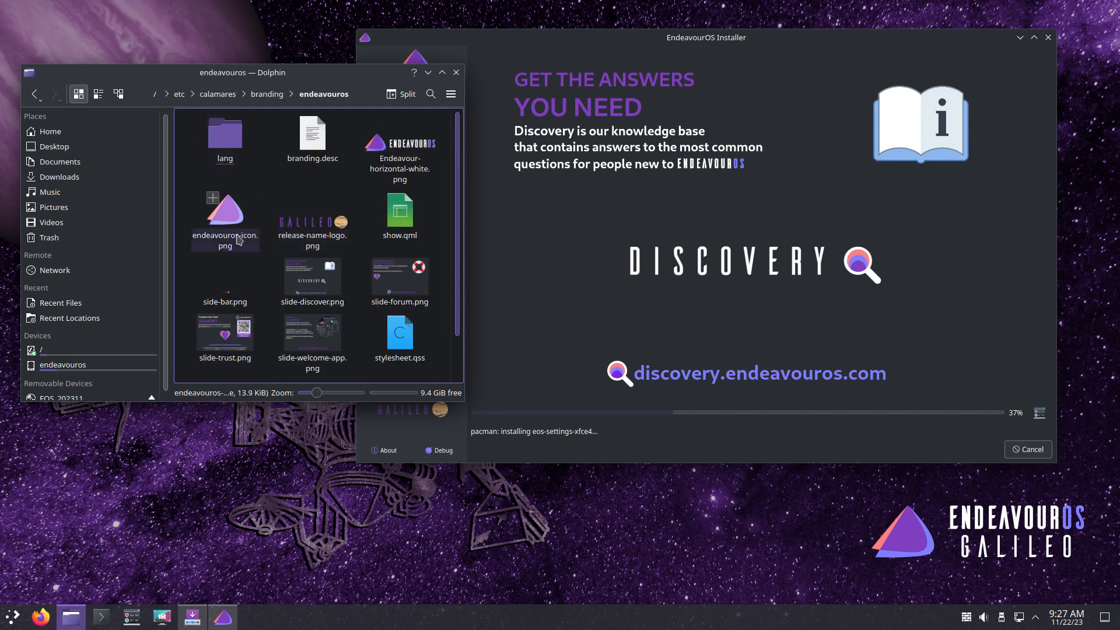
pyautogui.scroll(-1, 286, 234)
pyautogui.click(334, 227)
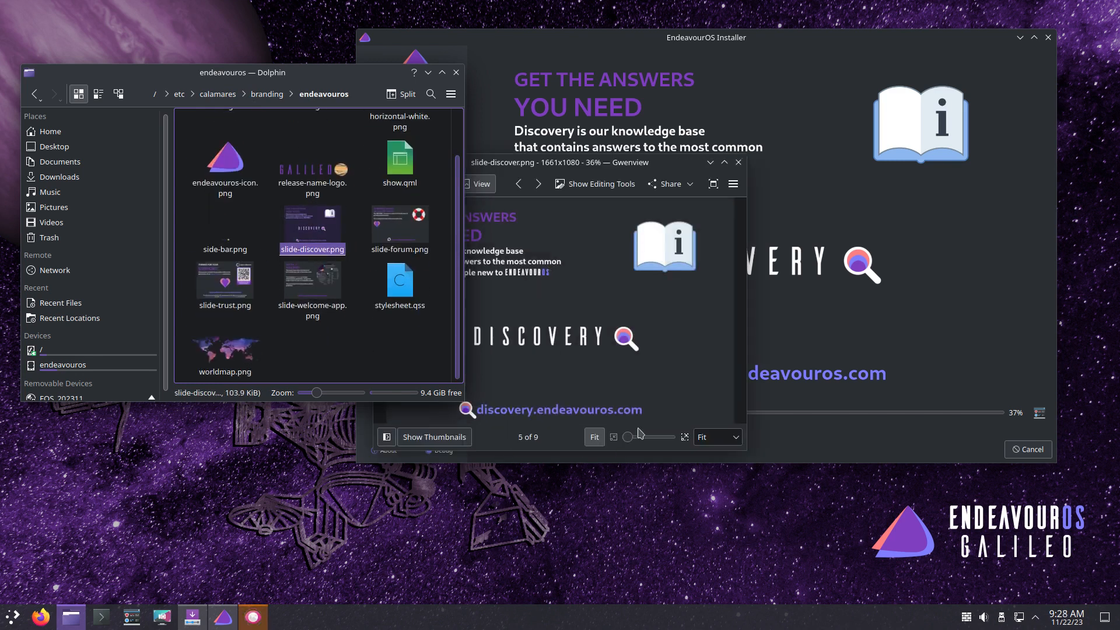
pyautogui.click(538, 185)
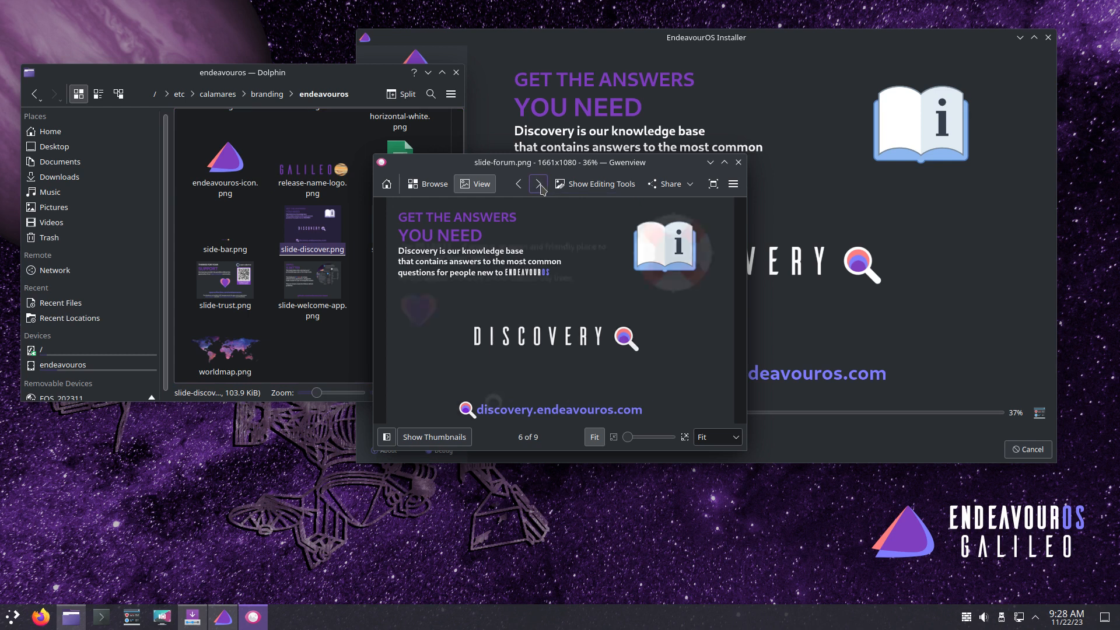
pyautogui.click(539, 186)
pyautogui.click(539, 186)
pyautogui.click(539, 185)
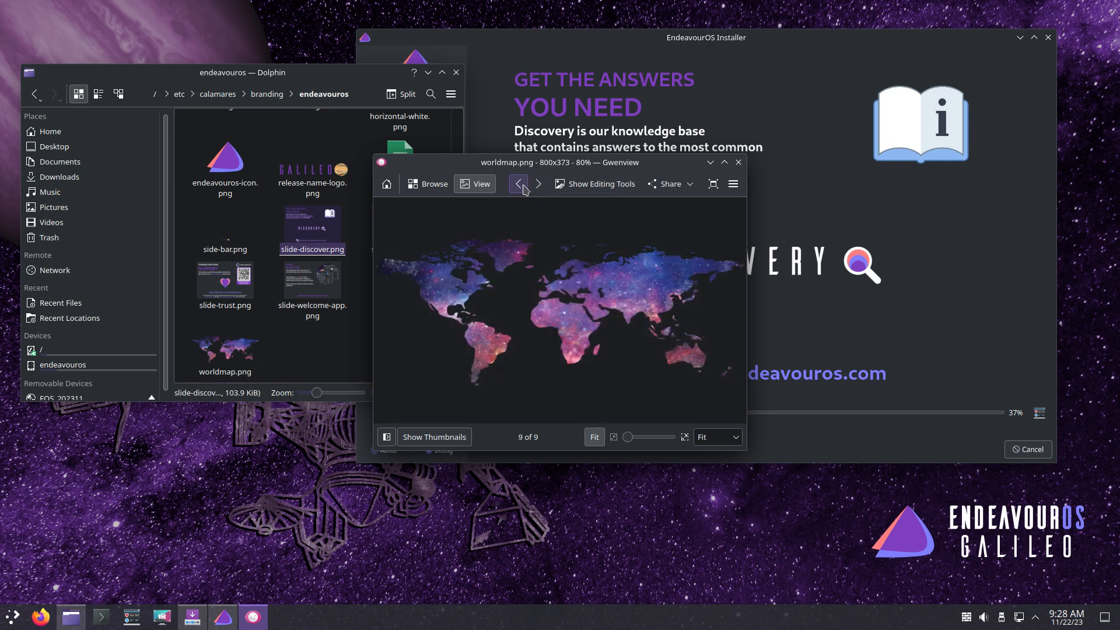
pyautogui.click(523, 188)
pyautogui.click(523, 188)
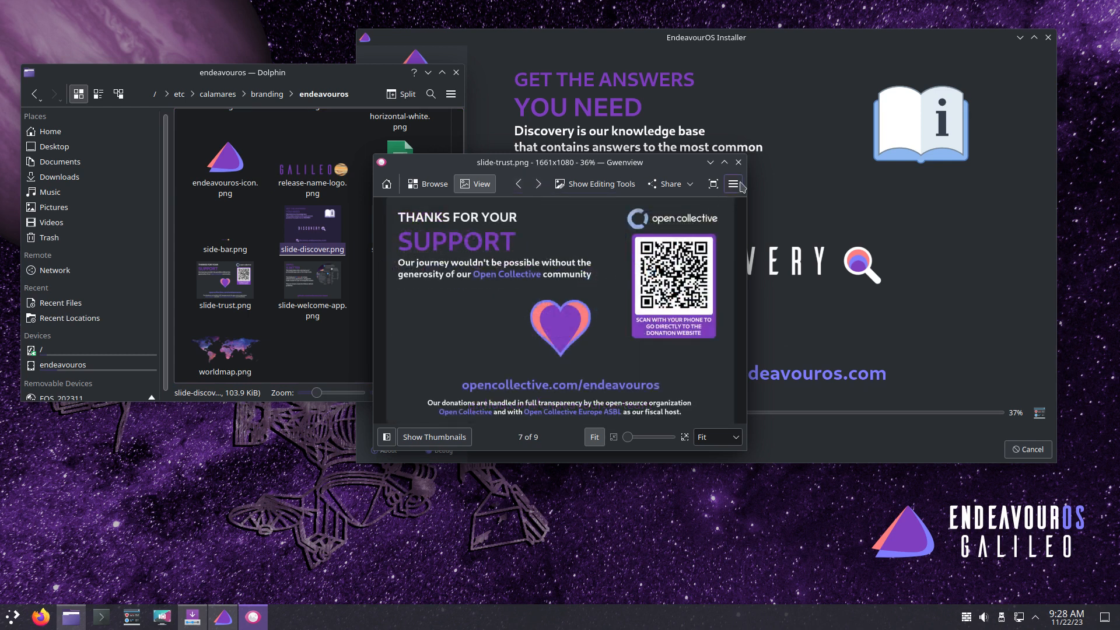
pyautogui.click(739, 162)
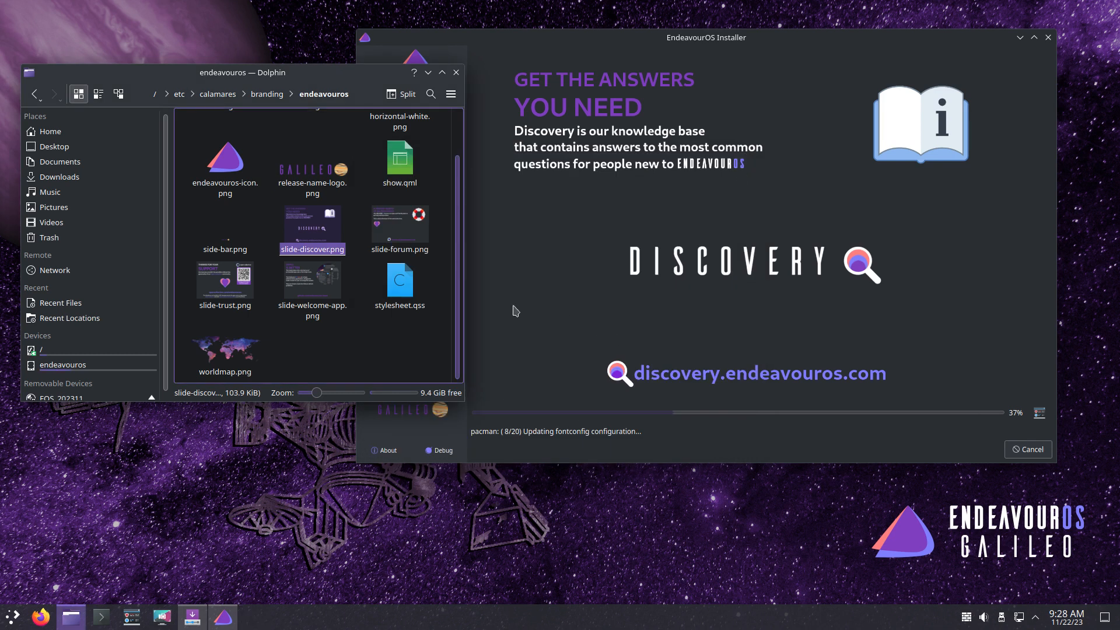
pyautogui.click(392, 346)
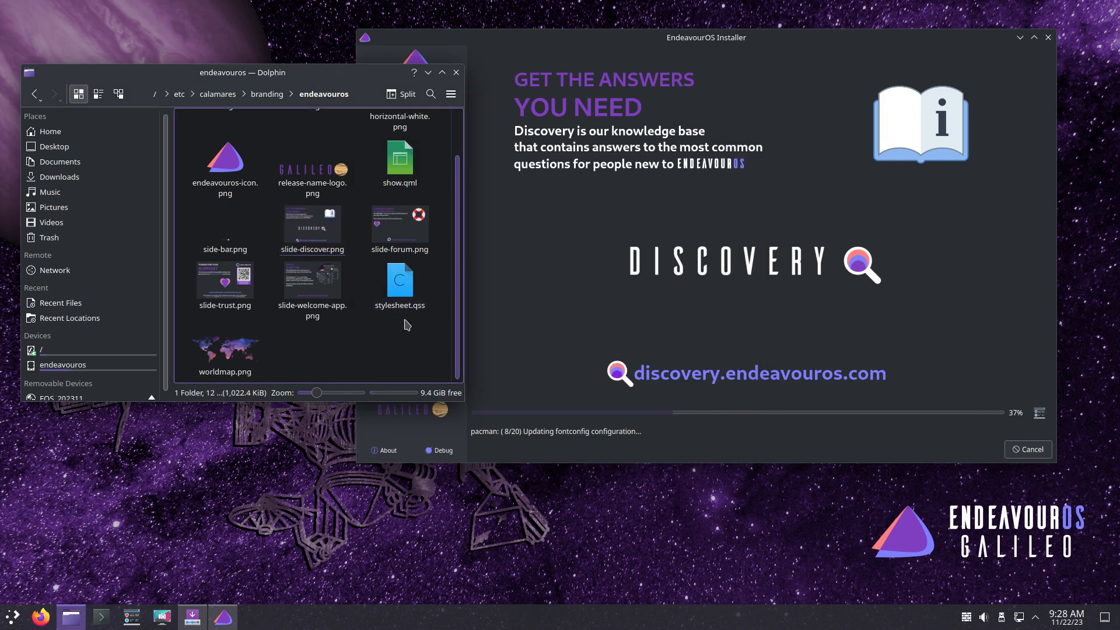
# - Read stylesheet.qss in Kate, close it, and go up to the branding folder in Dolphin
pyautogui.doubleClick(401, 300)
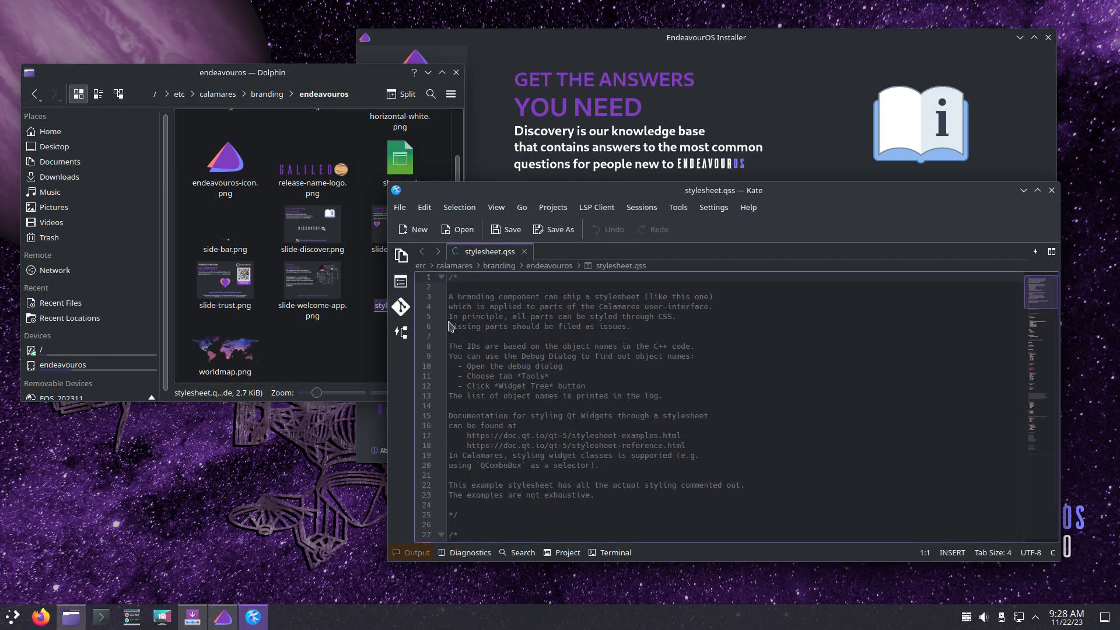
pyautogui.scroll(-9, 625, 369)
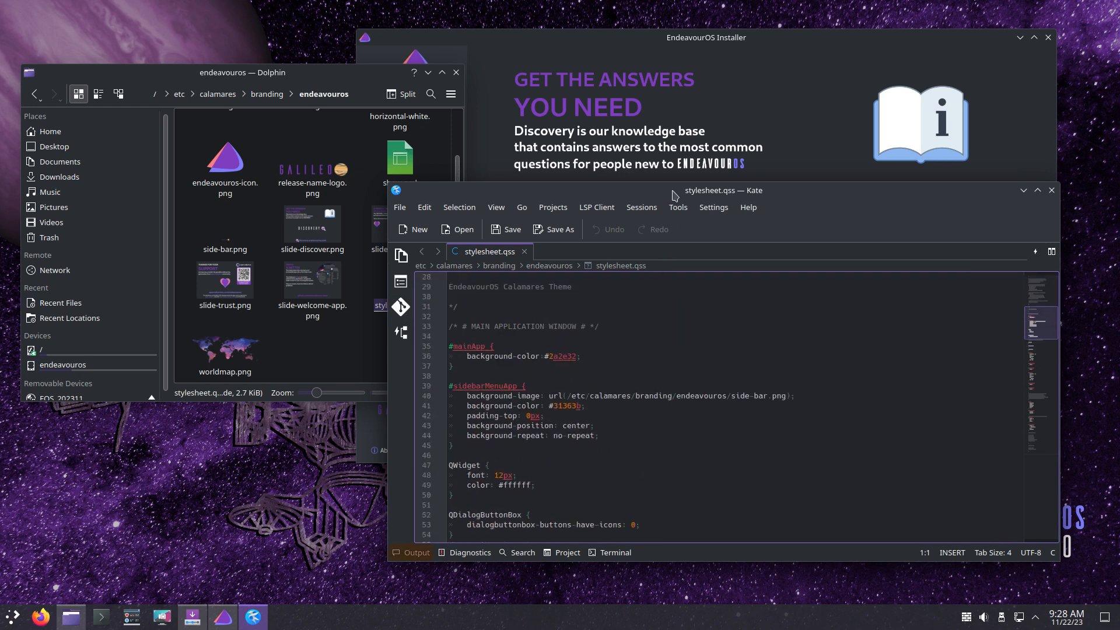
pyautogui.moveTo(668, 190); pyautogui.dragTo(547, 125)
pyautogui.scroll(-3, 480, 304)
pyautogui.scroll(-20, 479, 305)
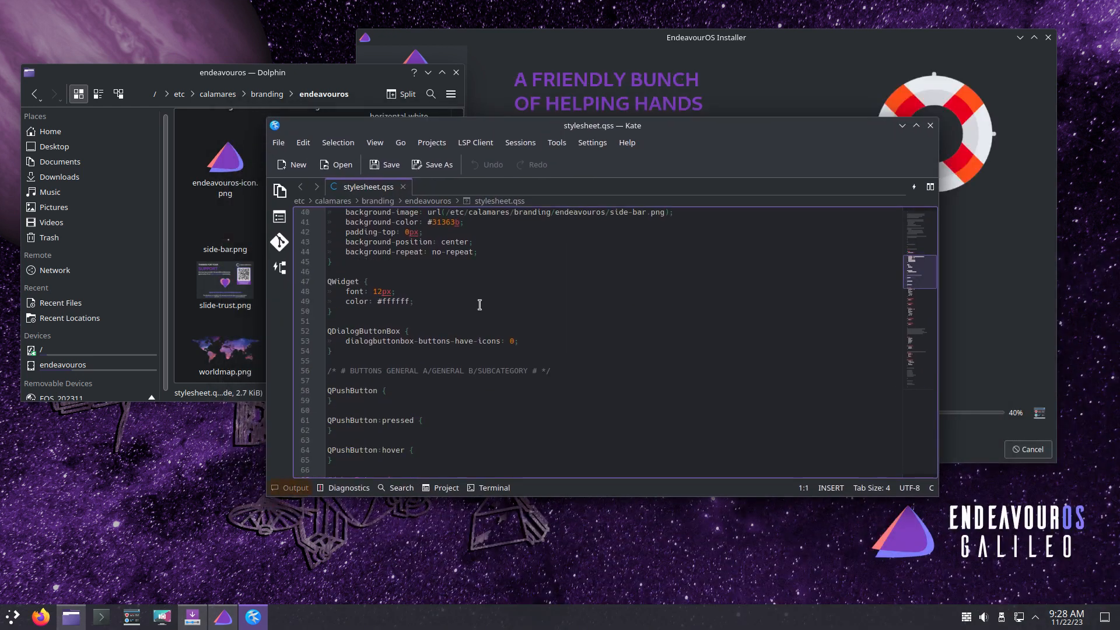
pyautogui.scroll(-4, 479, 304)
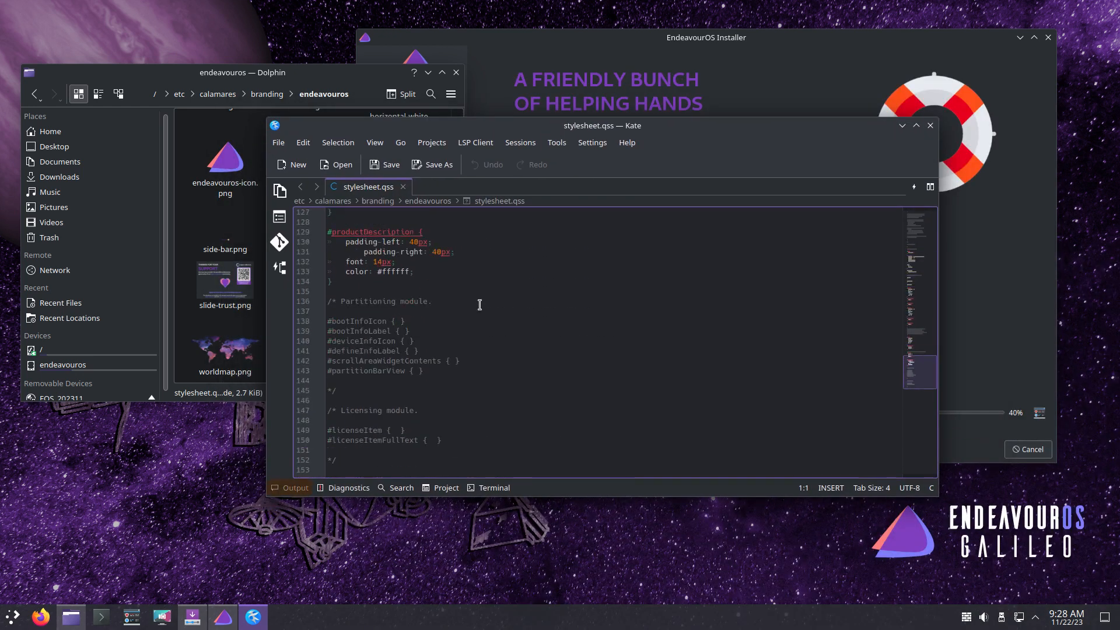
pyautogui.scroll(19, 479, 304)
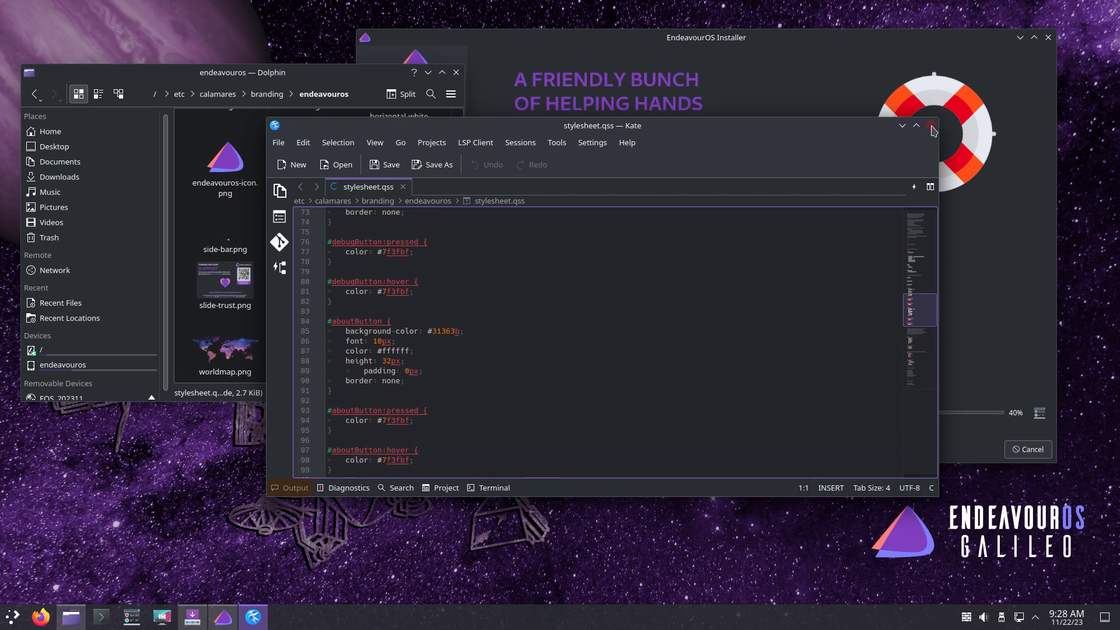
pyautogui.click(930, 126)
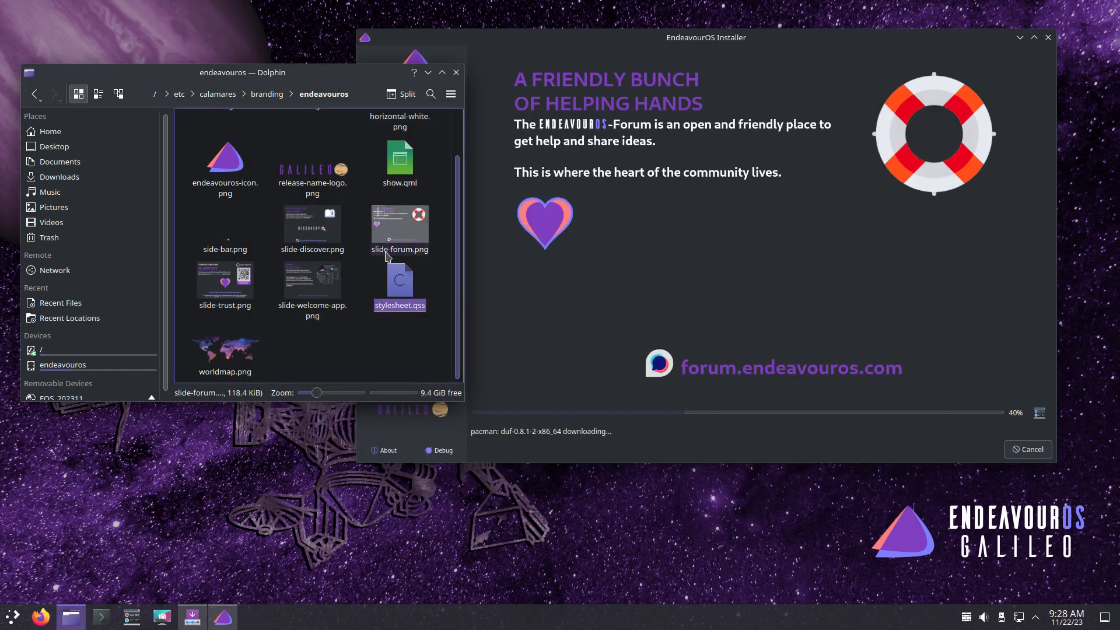
pyautogui.click(339, 345)
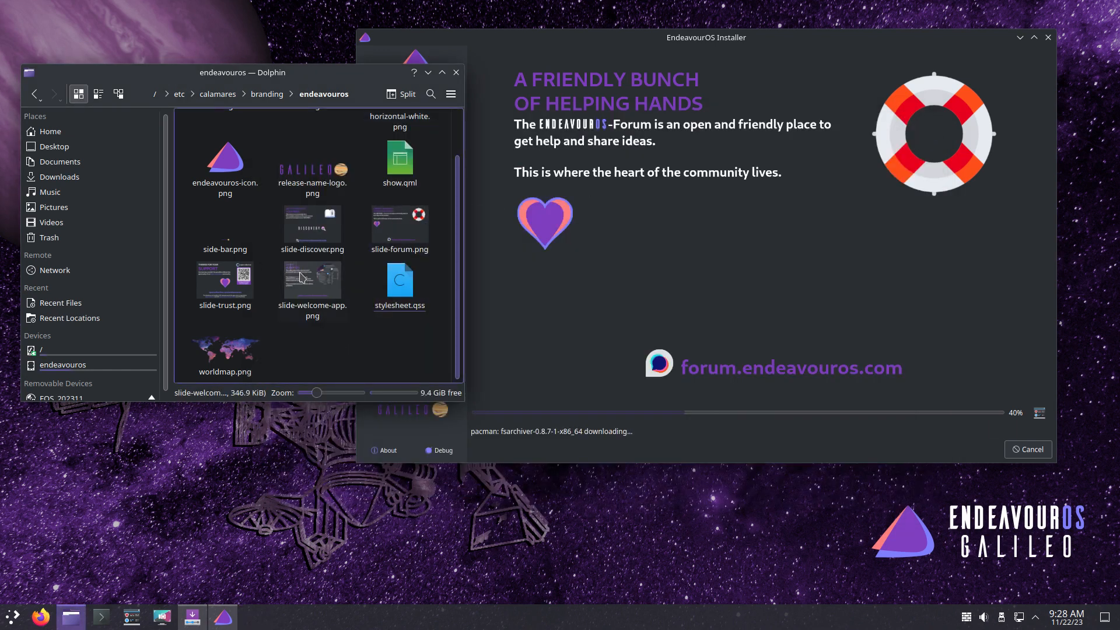
pyautogui.click(276, 97)
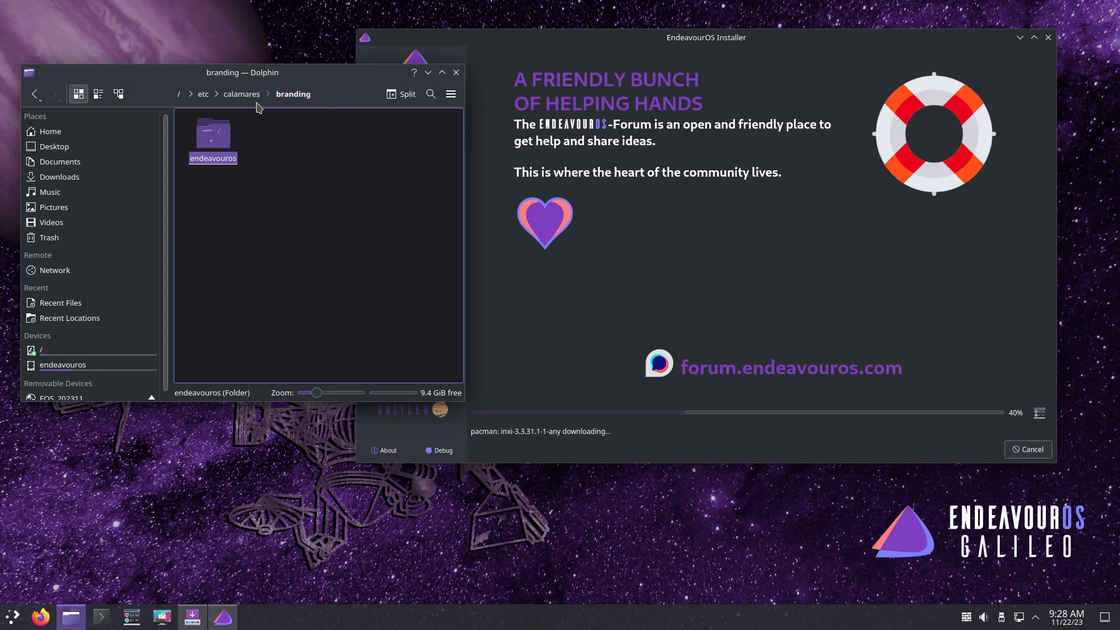
# - Go up to /etc/calamares and reposition the installer window
pyautogui.click(247, 97)
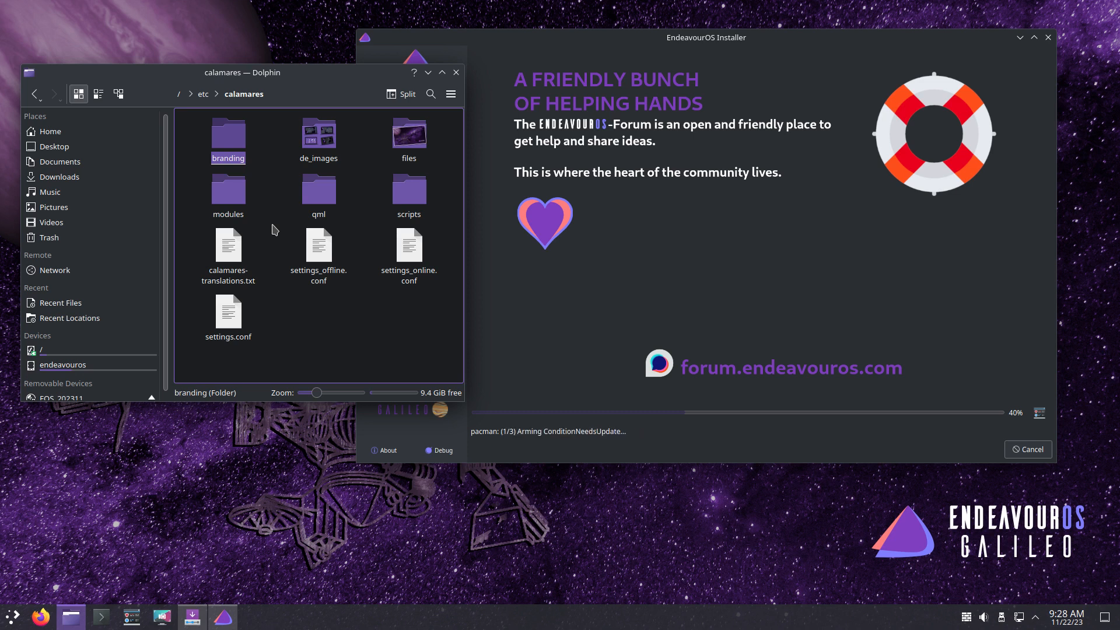
pyautogui.moveTo(810, 42); pyautogui.dragTo(757, 70)
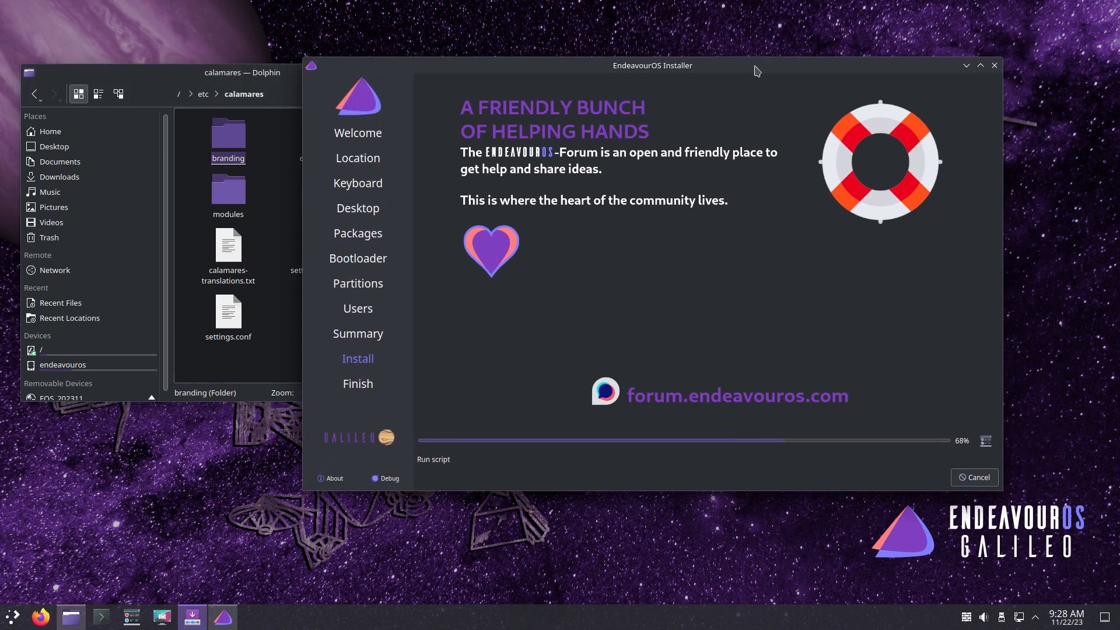
pyautogui.moveTo(757, 70); pyautogui.dragTo(791, 66)
pyautogui.click(318, 84)
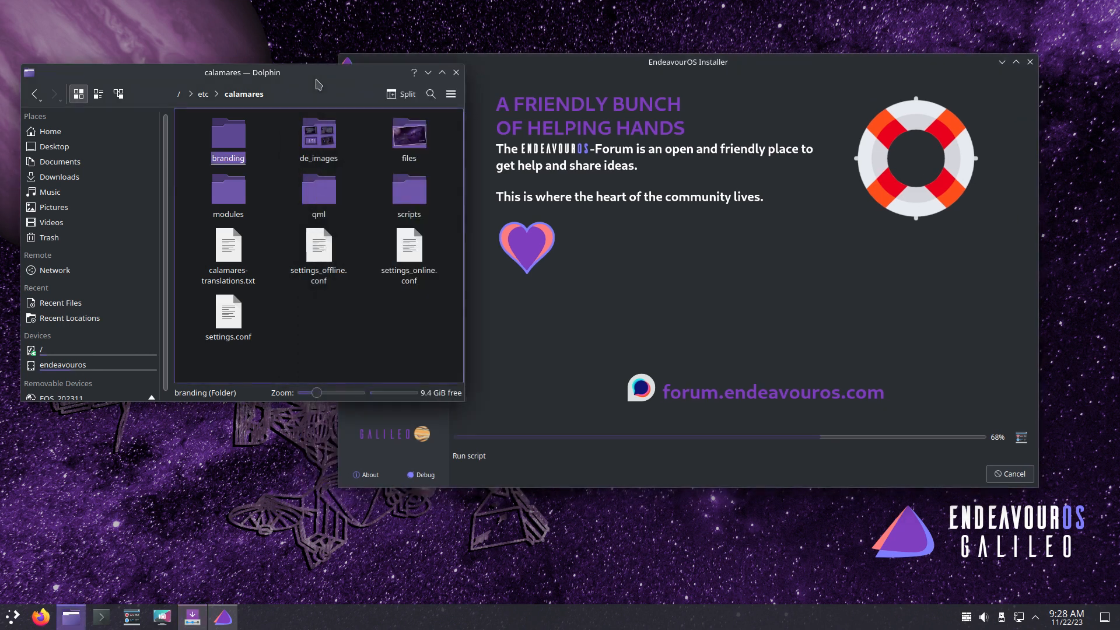
pyautogui.click(723, 71)
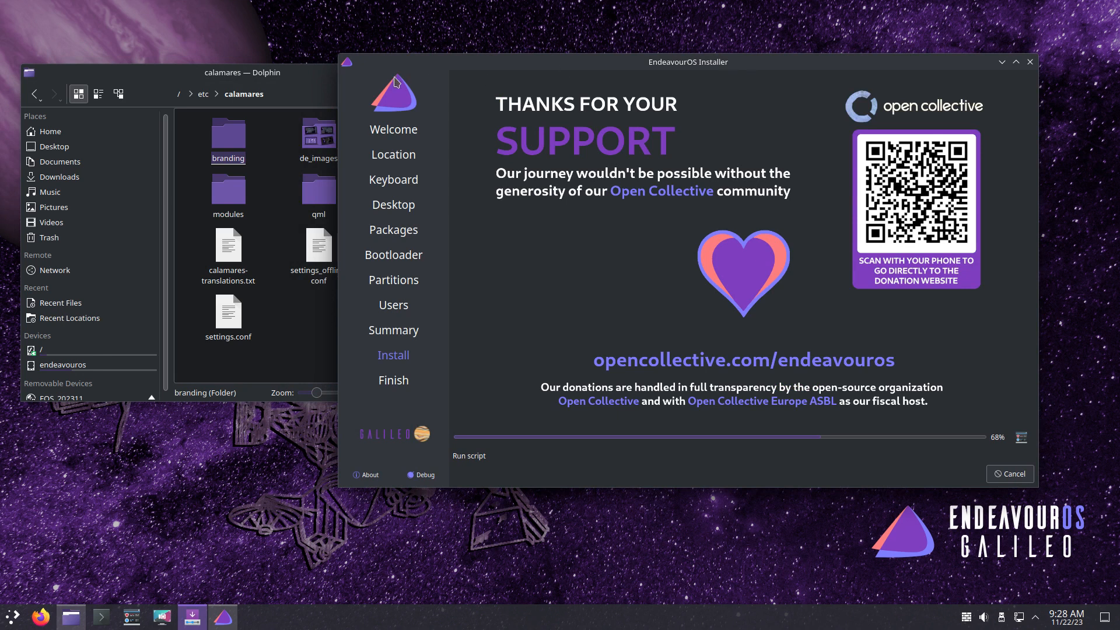
# - Bring Dolphin forward, open the modules folder, and open bootloader.conf in Kate
pyautogui.click(320, 89)
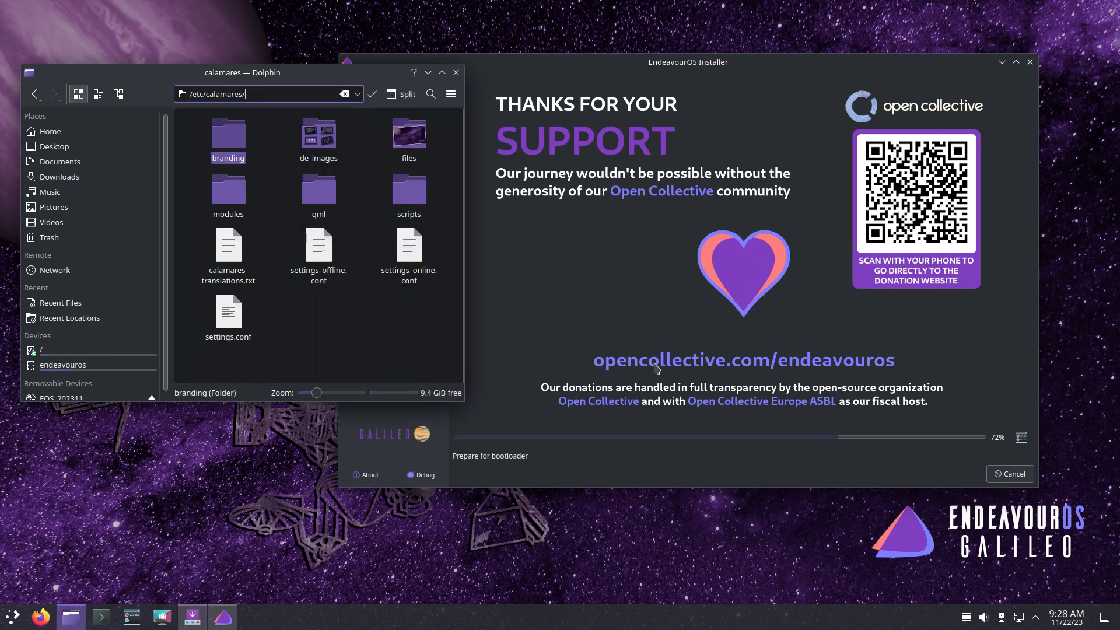
pyautogui.click(10, 626)
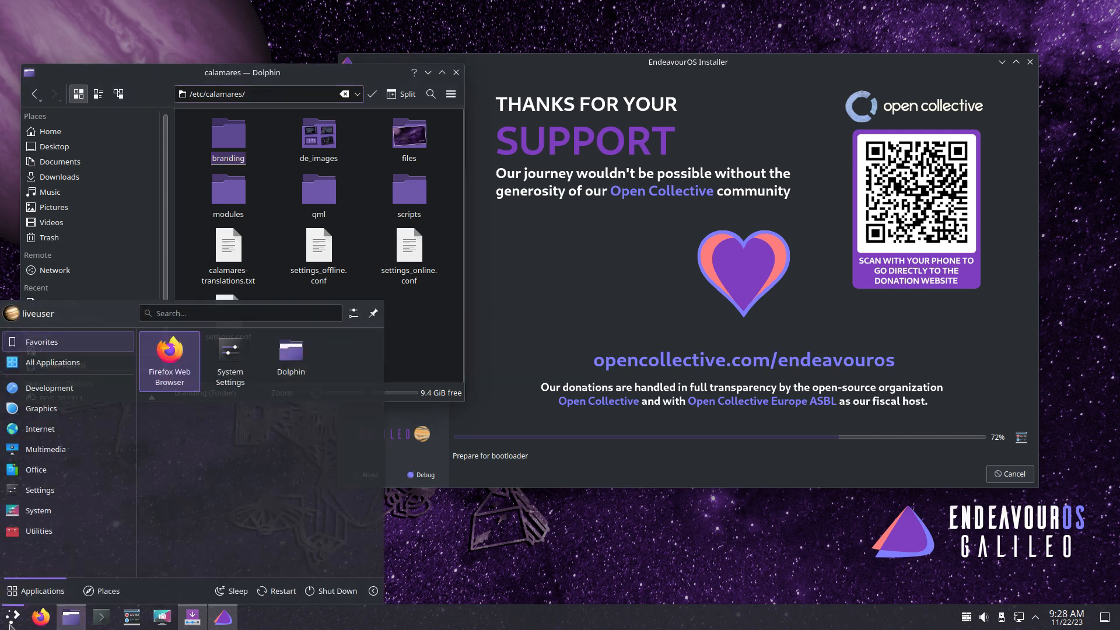
pyautogui.click(570, 274)
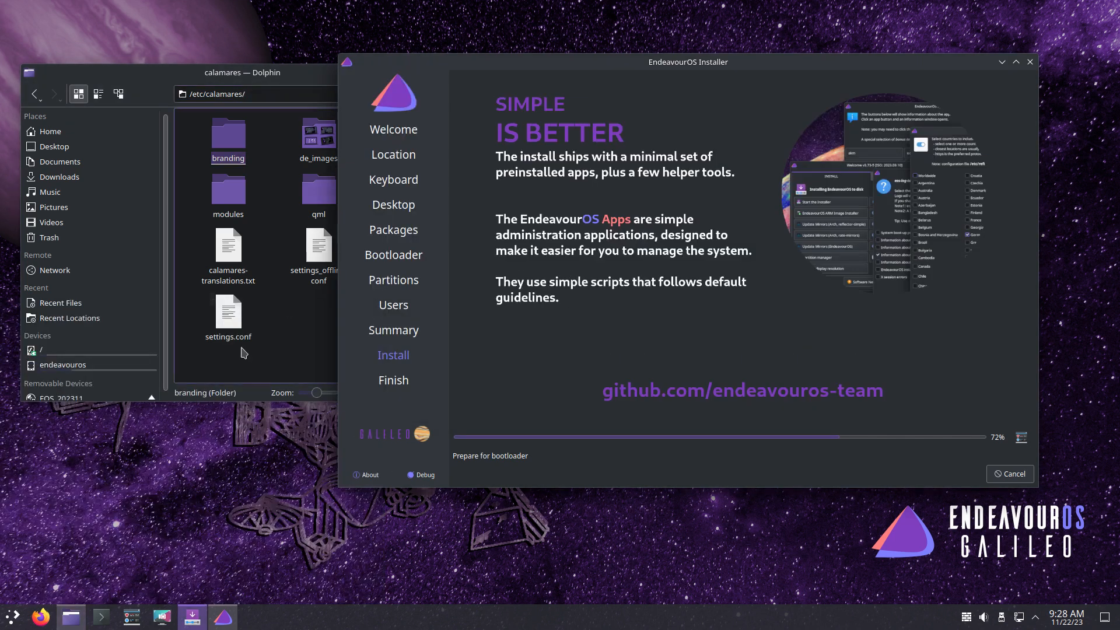
pyautogui.click(269, 354)
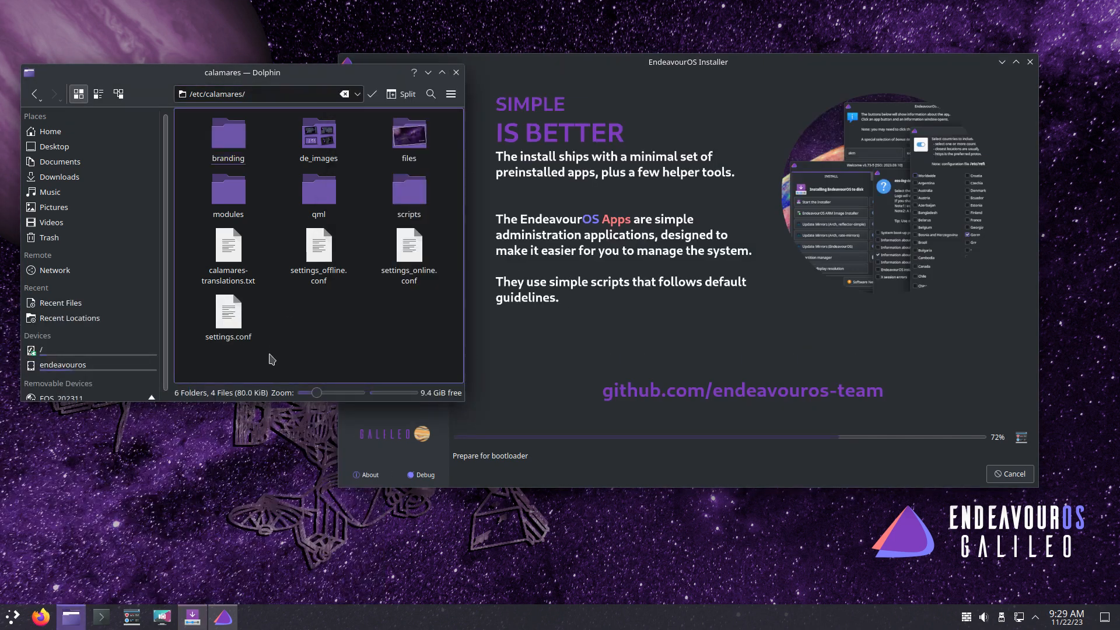
pyautogui.click(227, 197)
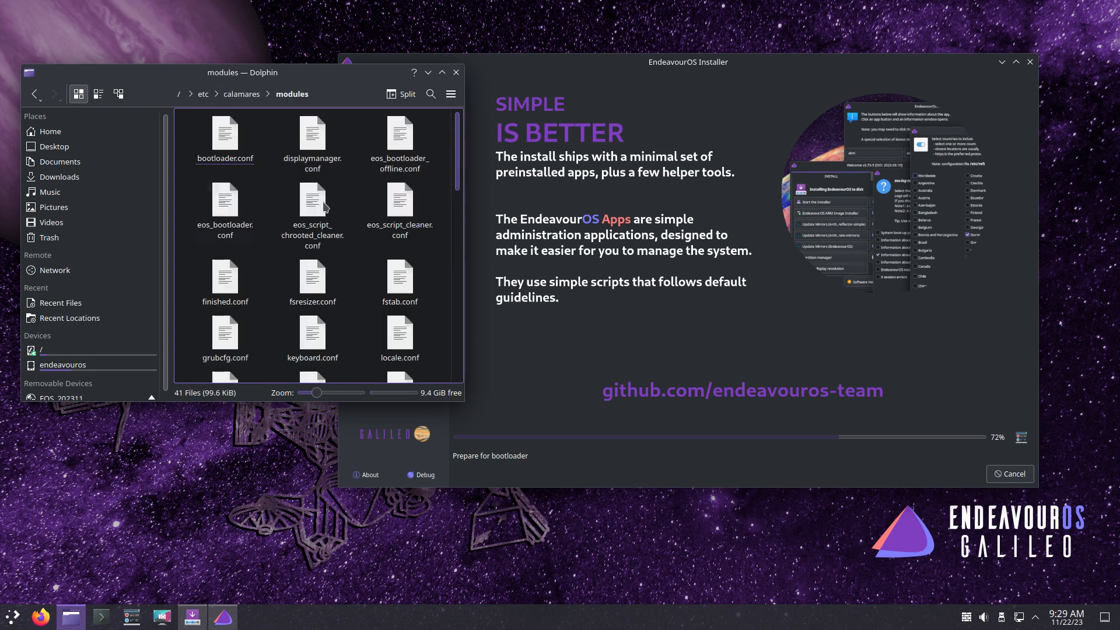
pyautogui.click(227, 136)
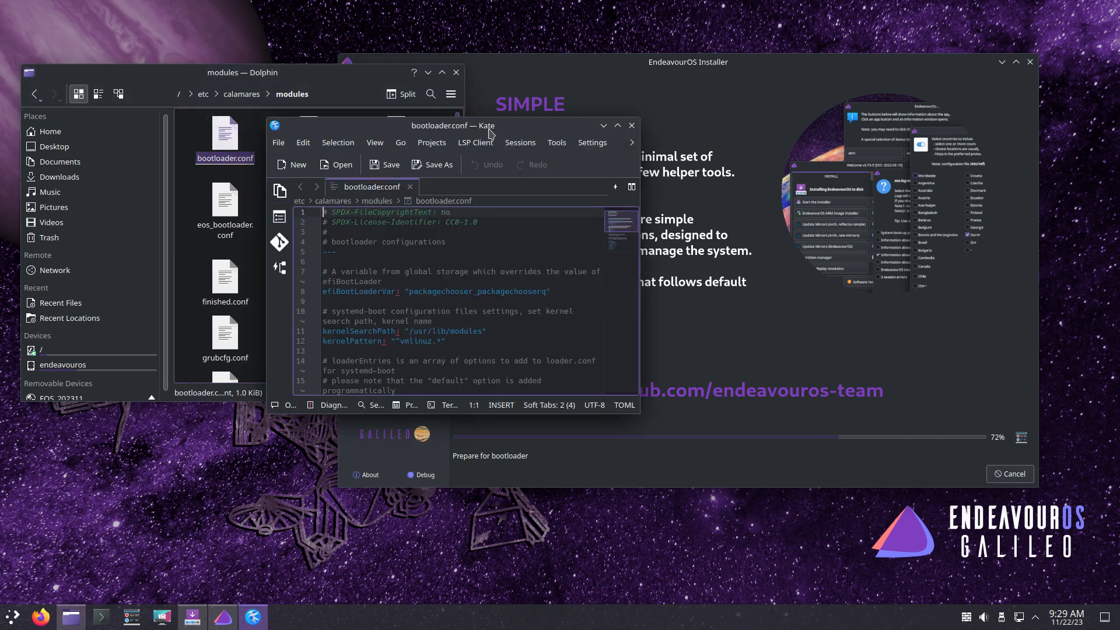
# - Resize Kate and add displaymanager.conf and eos_bootloader_offline.conf as tabs, marking eos-dracut
pyautogui.click(617, 125)
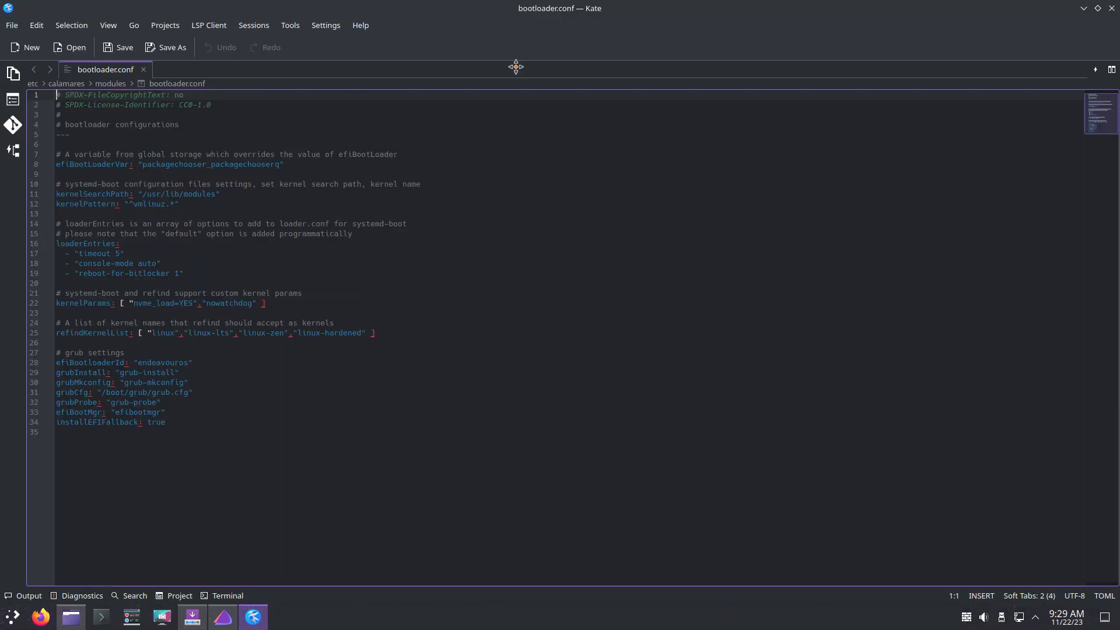
pyautogui.moveTo(515, 68); pyautogui.dragTo(1119, 236)
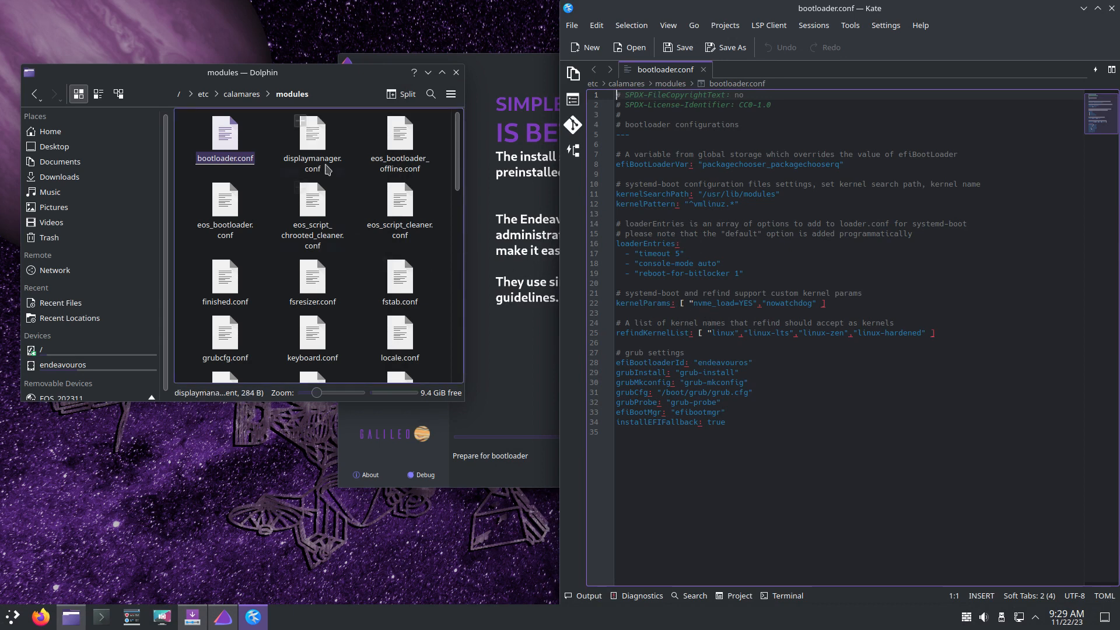
pyautogui.moveTo(313, 135); pyautogui.dragTo(819, 239)
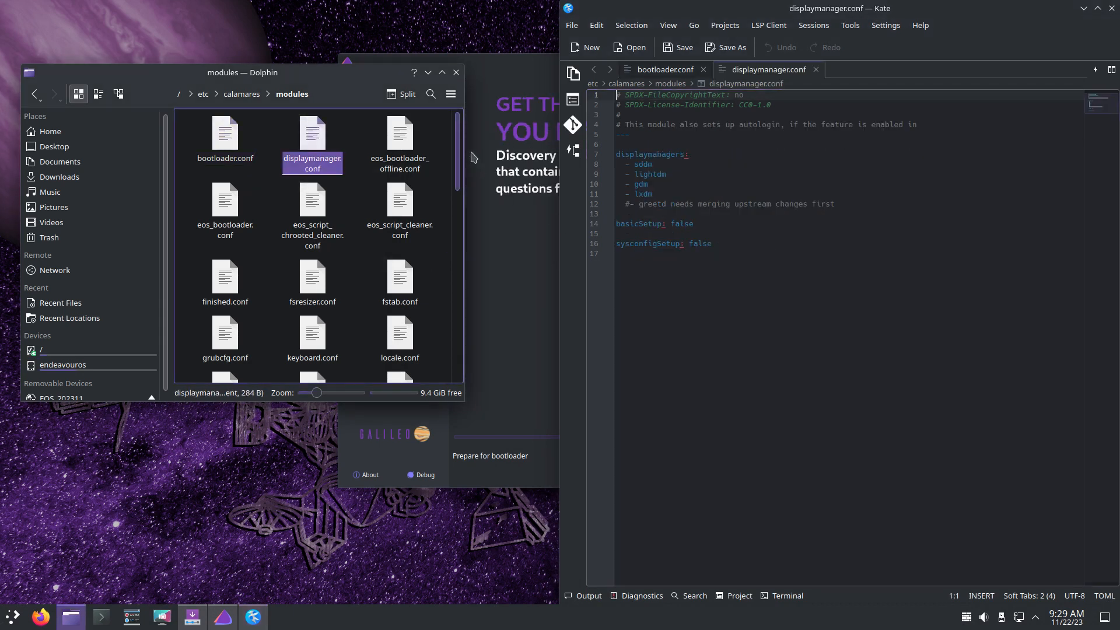
pyautogui.click(400, 143)
pyautogui.moveTo(482, 168); pyautogui.dragTo(836, 315)
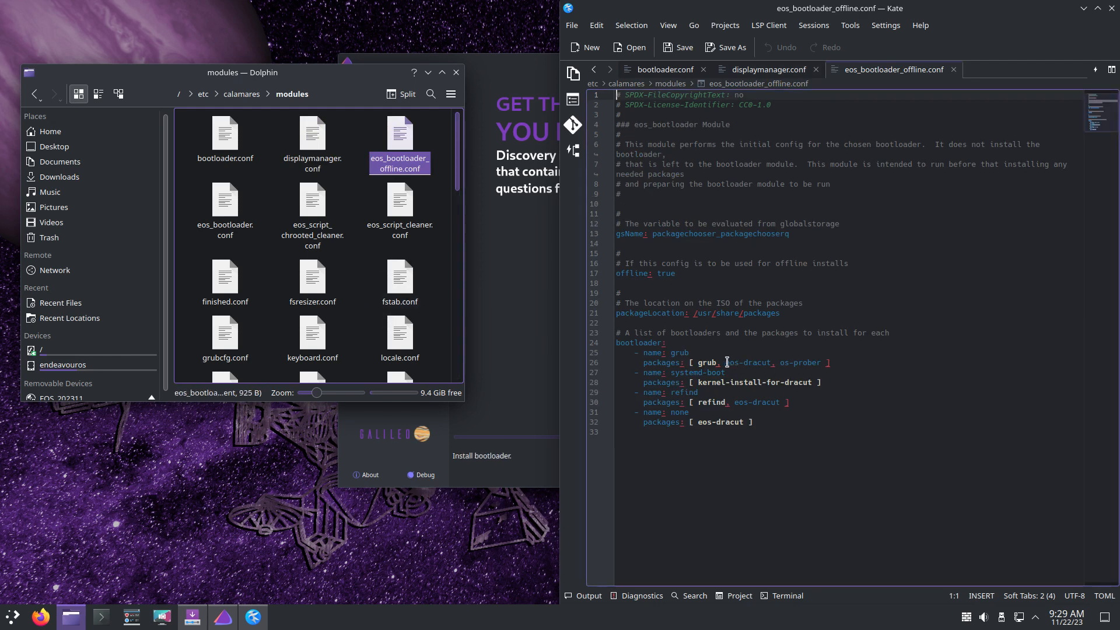
pyautogui.moveTo(726, 363); pyautogui.dragTo(775, 363)
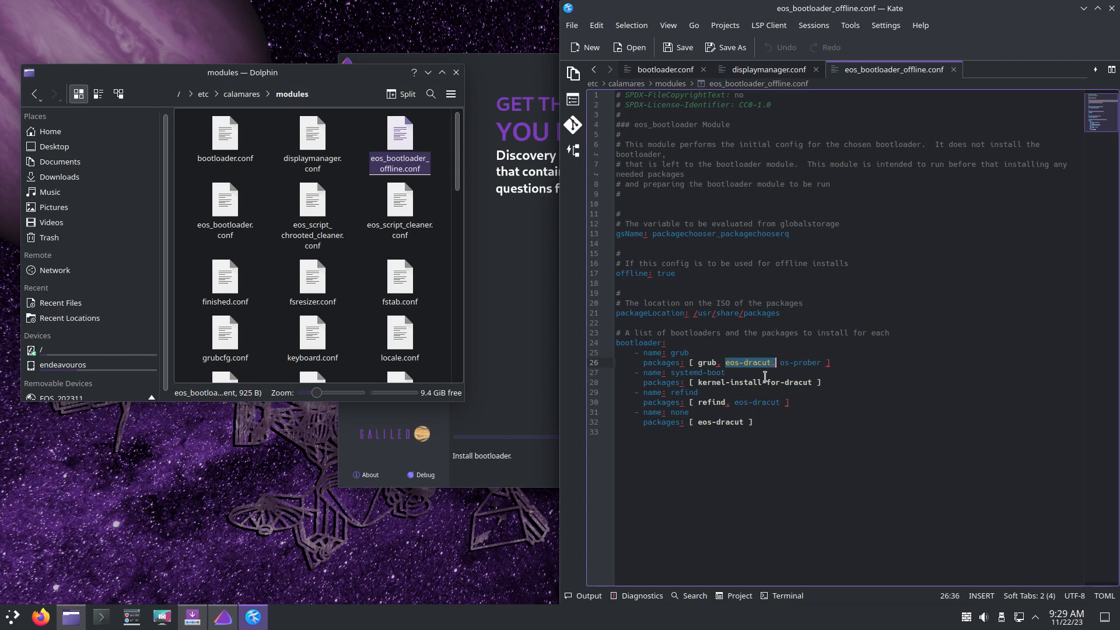
# - Add eos_bootloader, both eos_script cleaner configs and finished.conf as tabs, then tick Restart now
pyautogui.moveTo(219, 204); pyautogui.dragTo(886, 338)
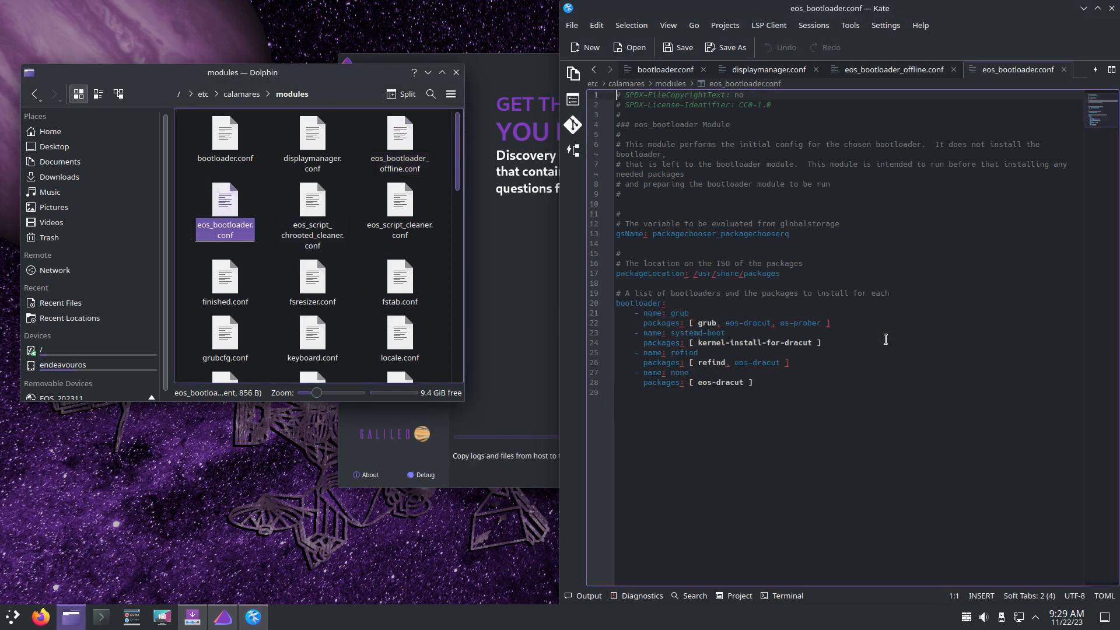
pyautogui.moveTo(310, 211); pyautogui.dragTo(816, 318)
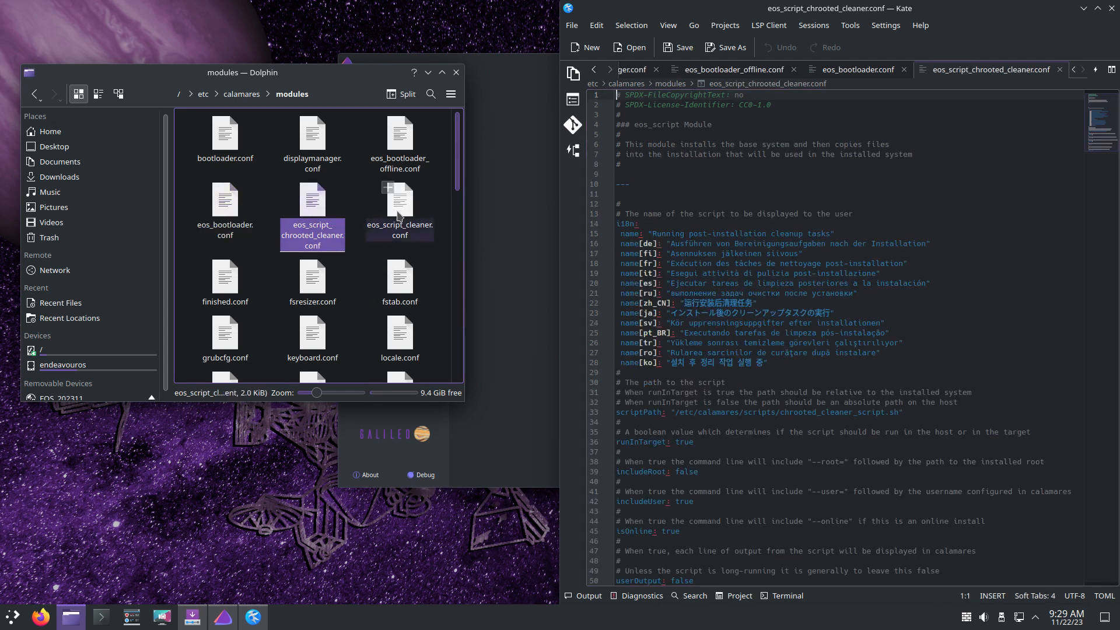
pyautogui.moveTo(392, 198); pyautogui.dragTo(814, 318)
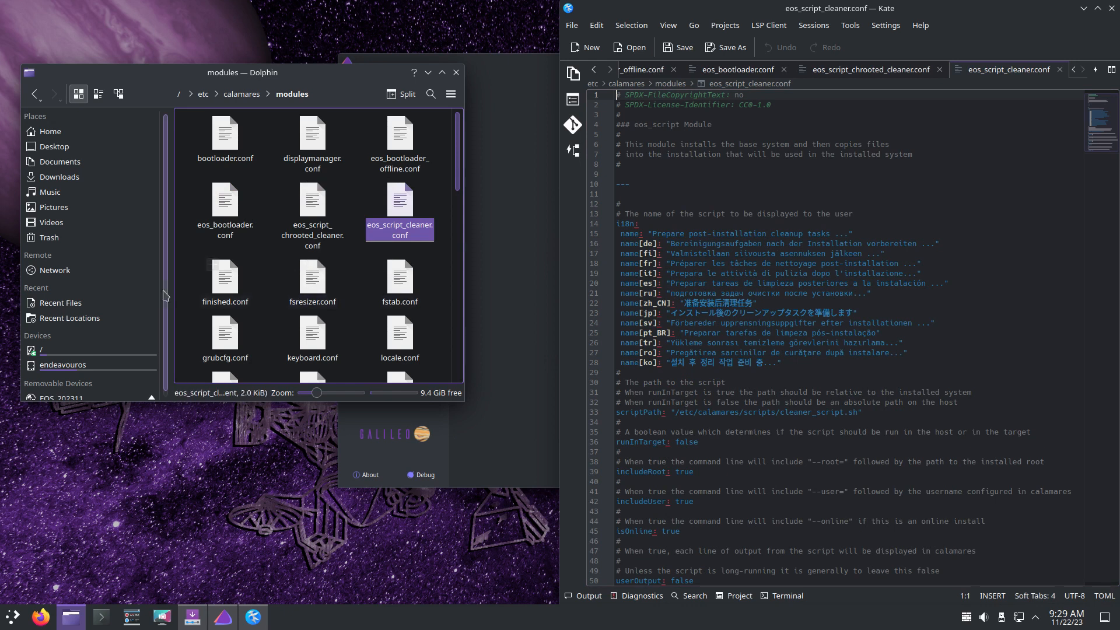
pyautogui.moveTo(226, 279); pyautogui.dragTo(839, 356)
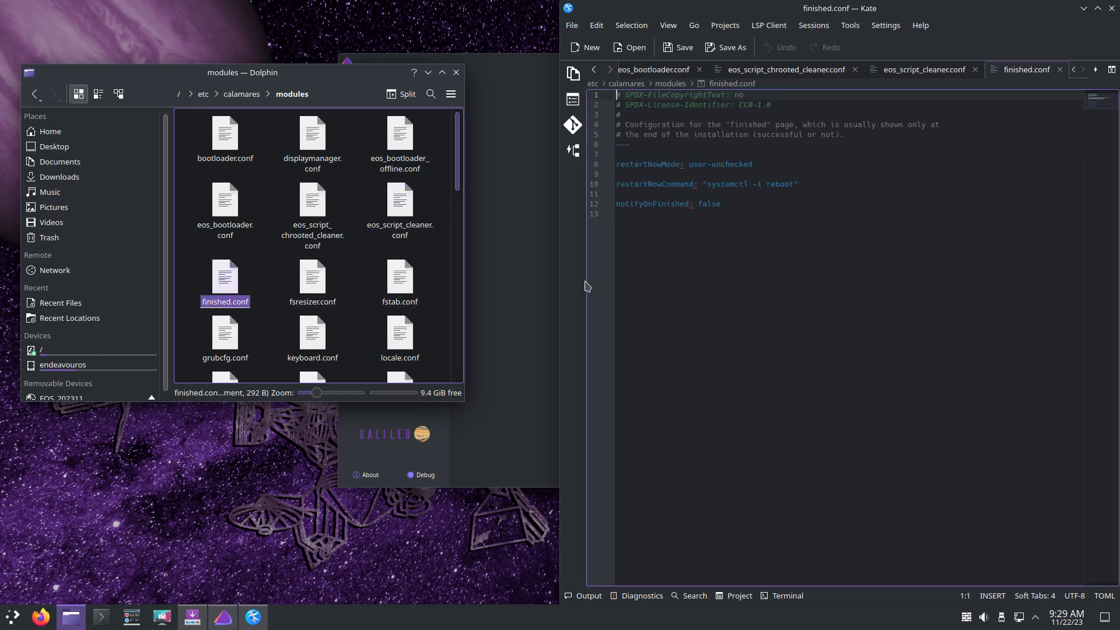
pyautogui.click(311, 211)
pyautogui.doubleClick(311, 212)
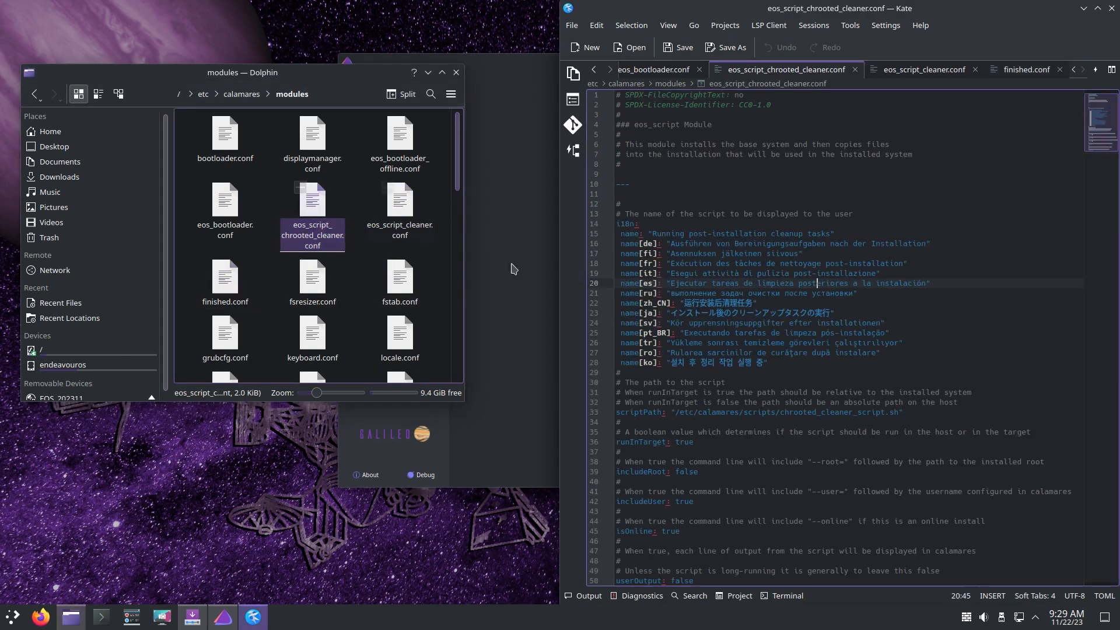
pyautogui.click(512, 270)
pyautogui.click(723, 318)
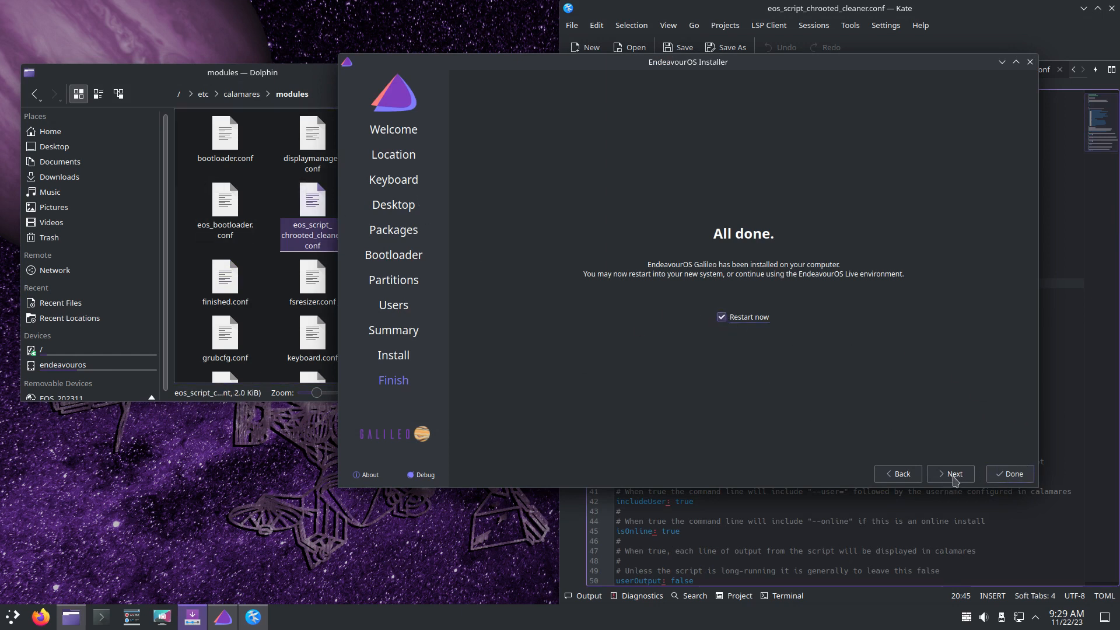
# - Shift the installer window left and finish with Done to reboot into GRUB
pyautogui.moveTo(855, 65); pyautogui.dragTo(774, 69)
pyautogui.click(922, 479)
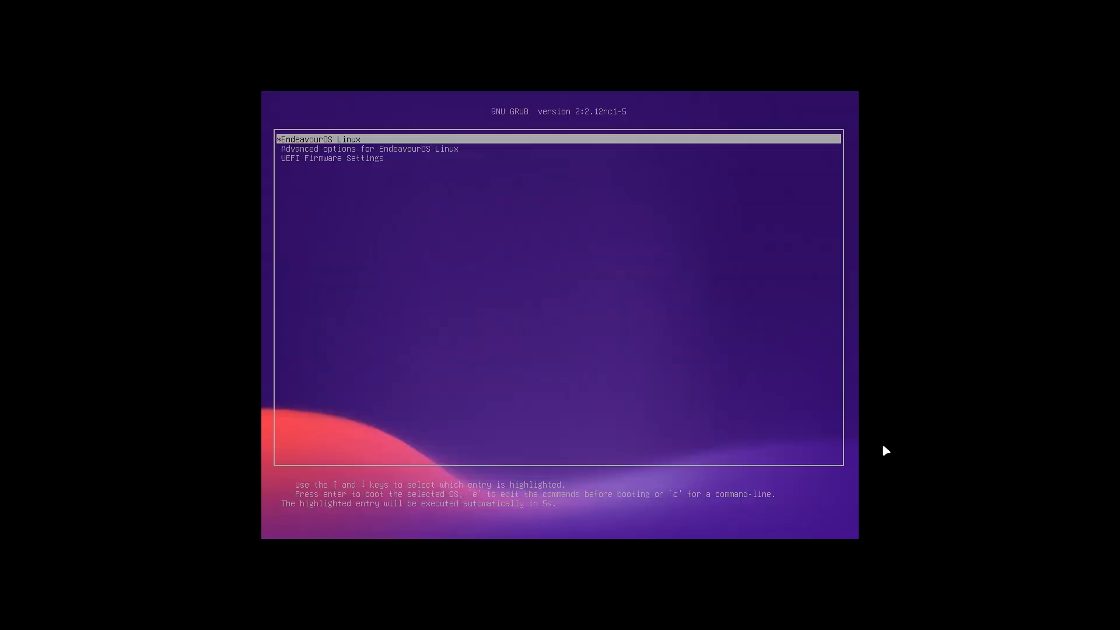
# - In GRUB, select the EndeavourOS Linux entry and view its boot commands without changing them
pyautogui.press('Down')
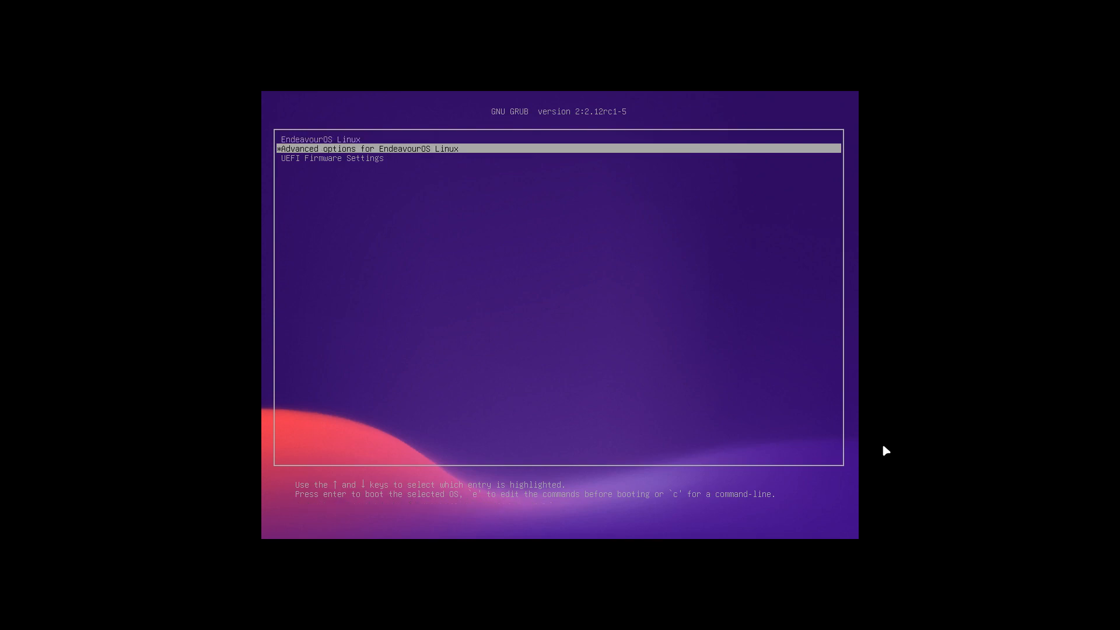
pyautogui.press('Up')
pyautogui.press('e')
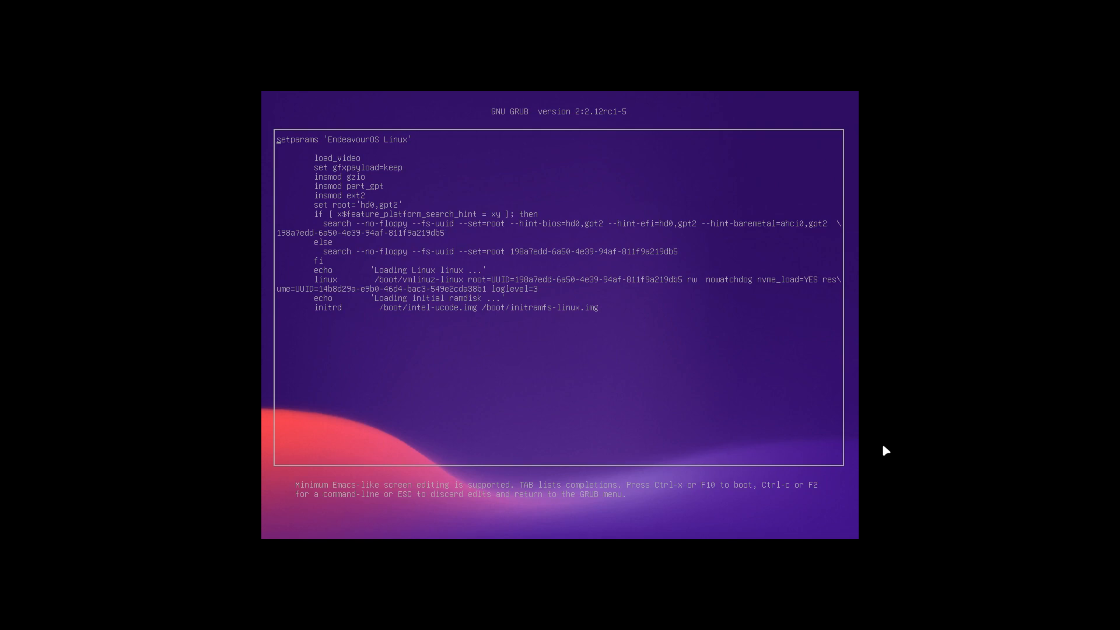
pyautogui.press('Escape')
# - Boot EndeavourOS Linux and log in with the account password
pyautogui.press('Return')
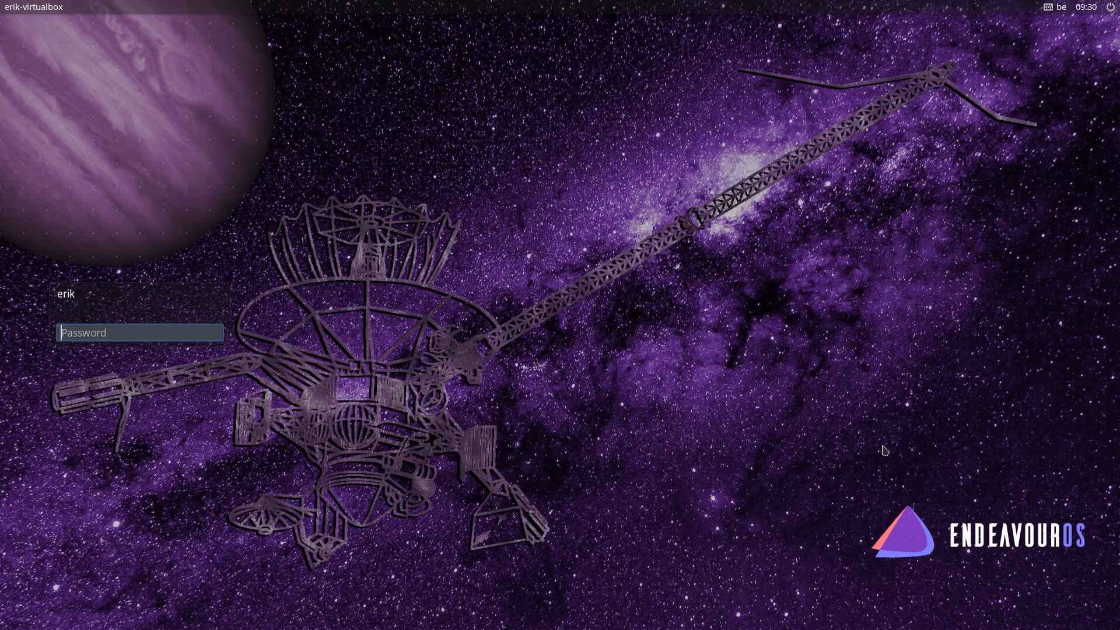
pyautogui.write('•••••')
pyautogui.press('Return')
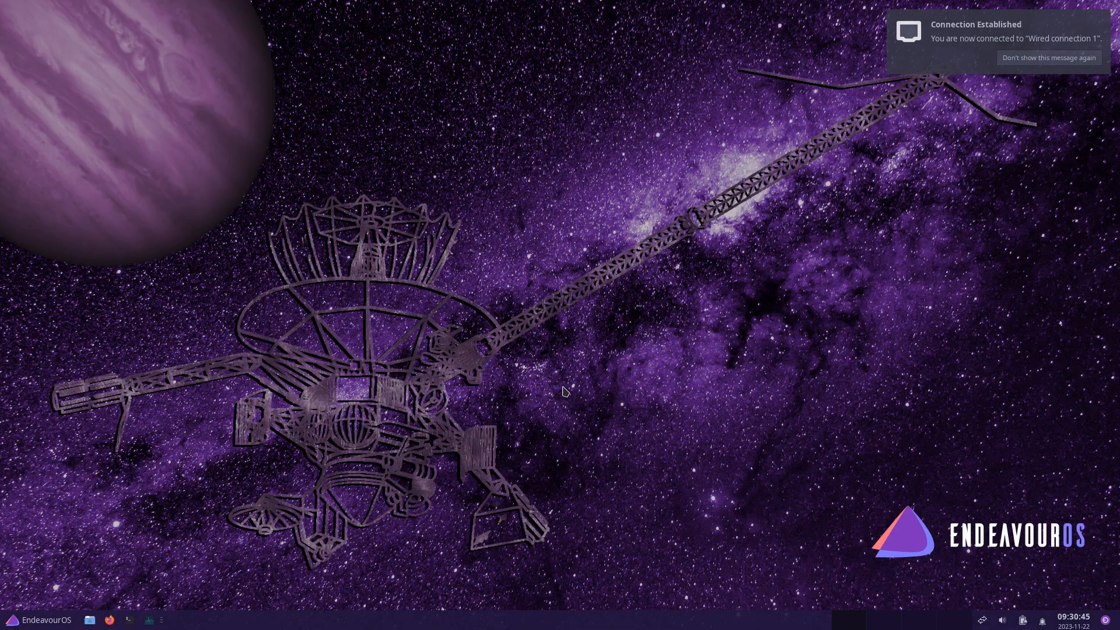
# - Dismiss the connection notification and briefly open and close the Whisker application menu
pyautogui.click(1042, 68)
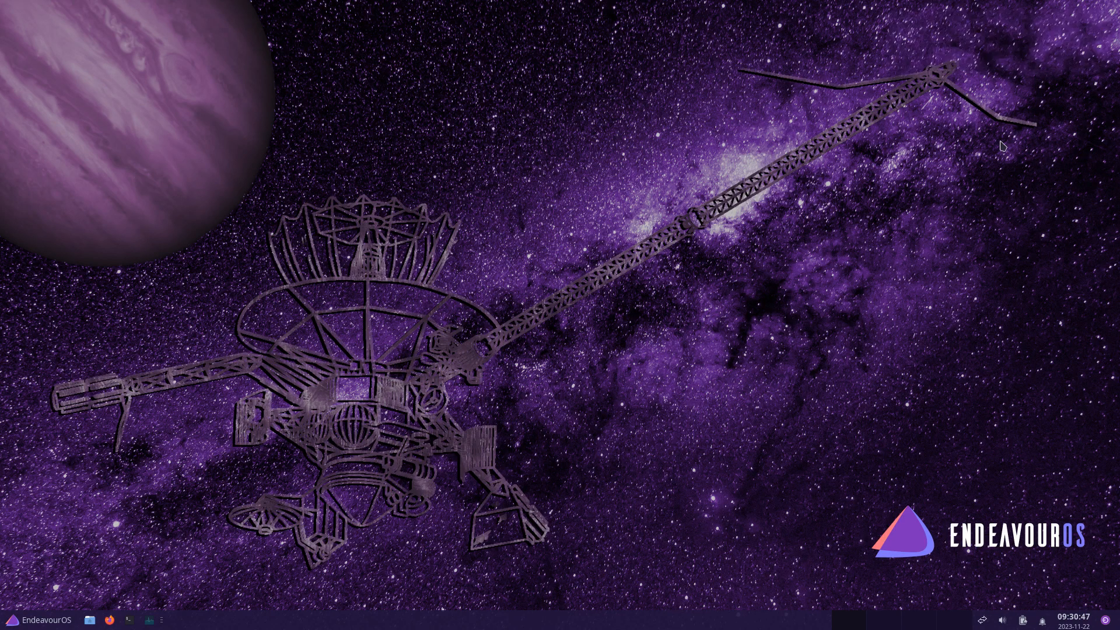
pyautogui.click(52, 624)
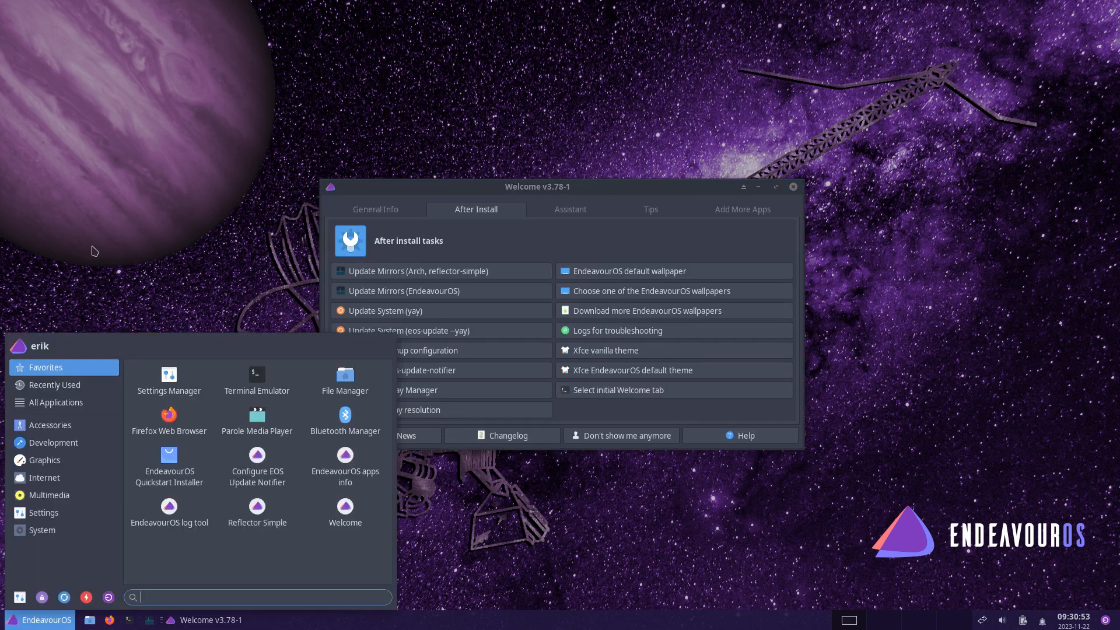
pyautogui.click(111, 248)
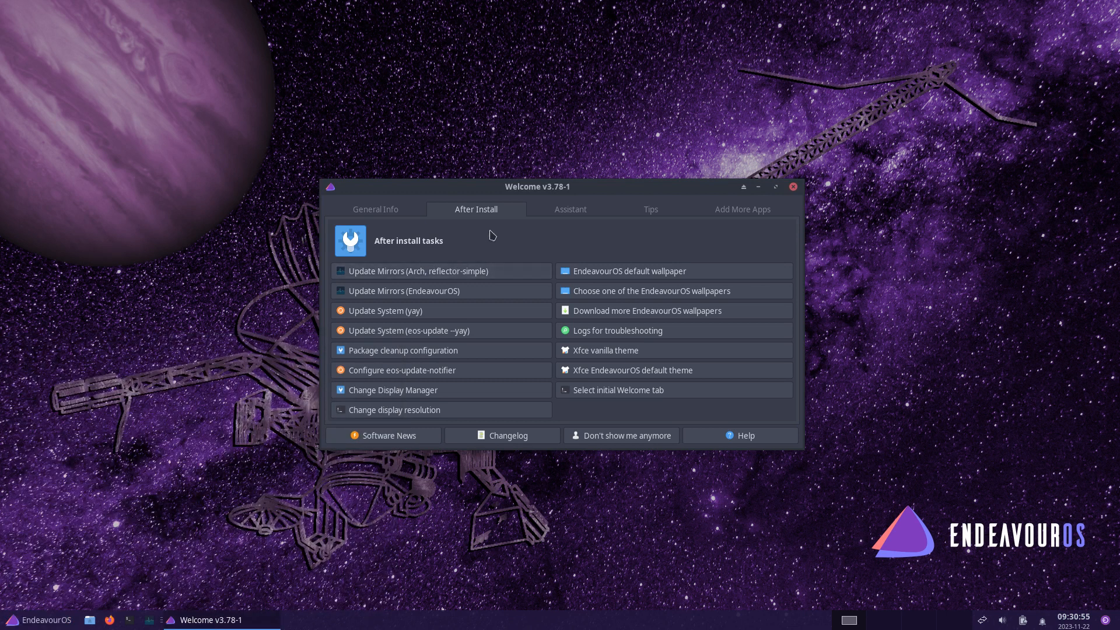
# - Browse Welcome's General Info, After Install and Assistant tabs, ending on Useful tips
pyautogui.click(387, 215)
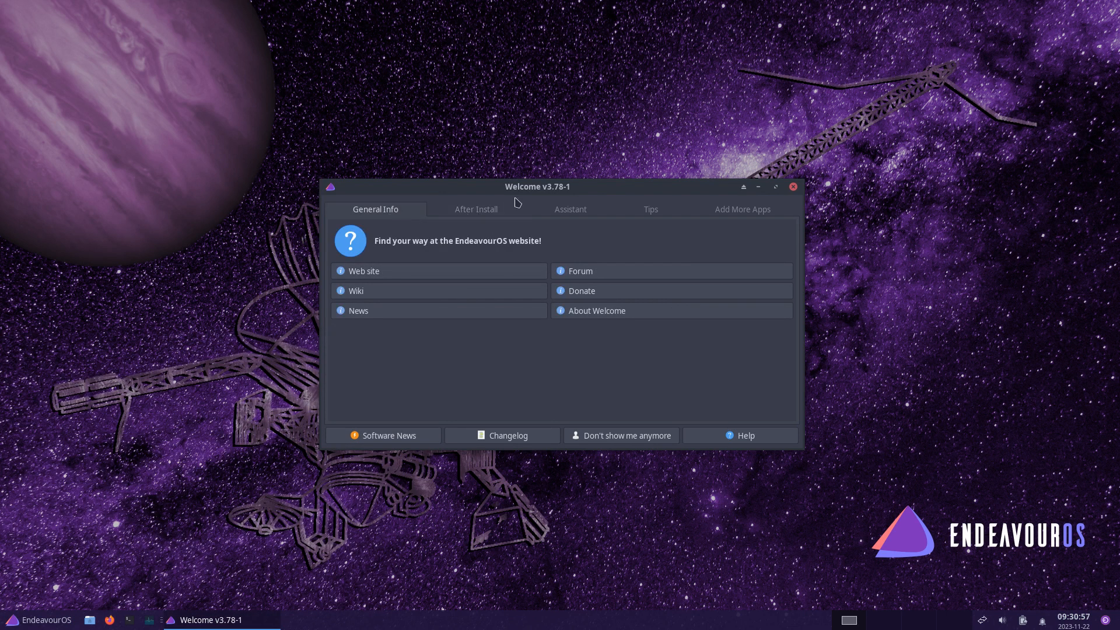
pyautogui.click(487, 214)
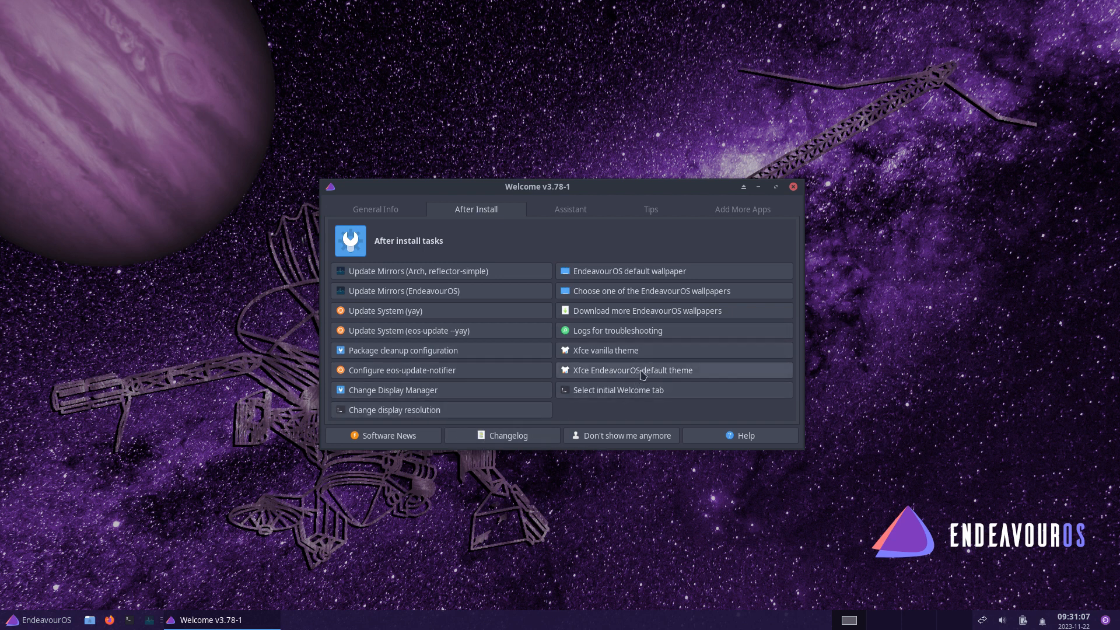
pyautogui.click(548, 213)
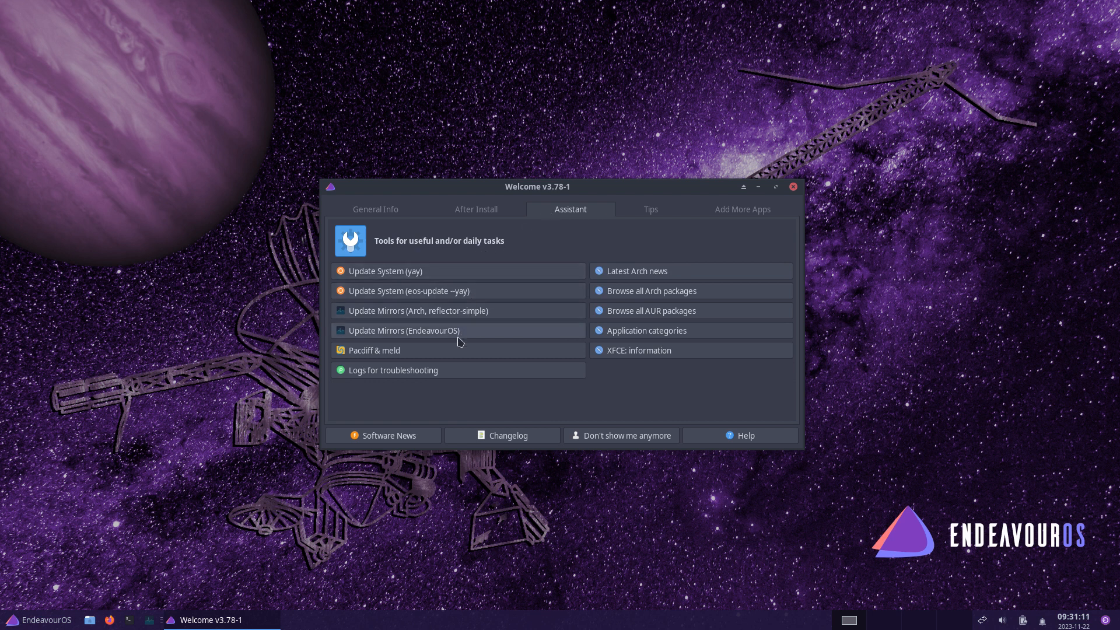
pyautogui.click(503, 208)
pyautogui.click(550, 211)
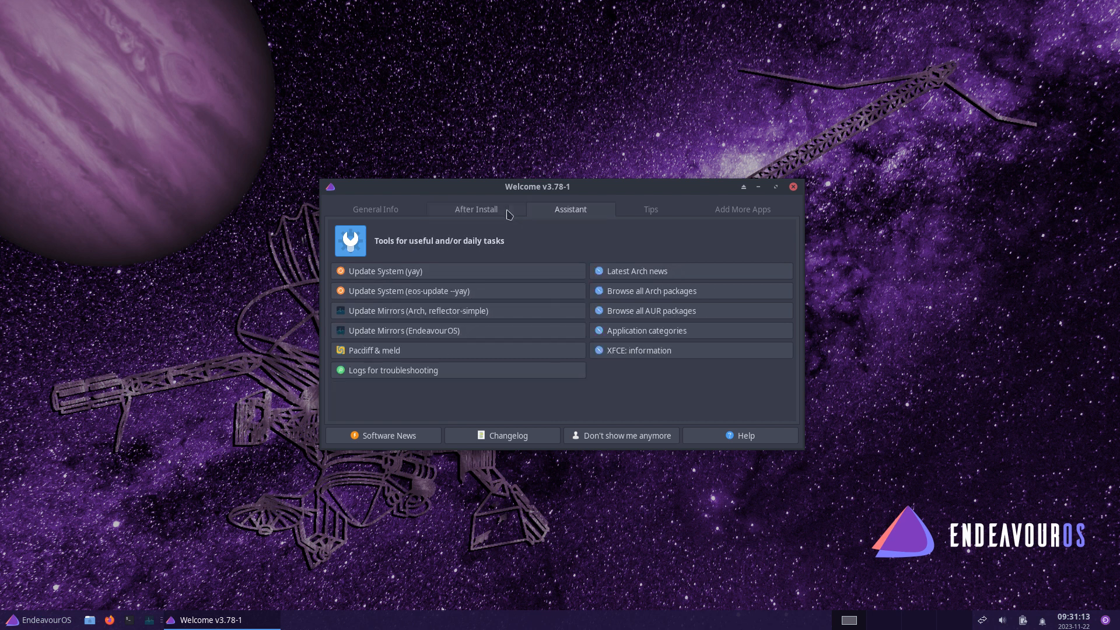
pyautogui.click(499, 210)
pyautogui.click(538, 212)
pyautogui.click(487, 211)
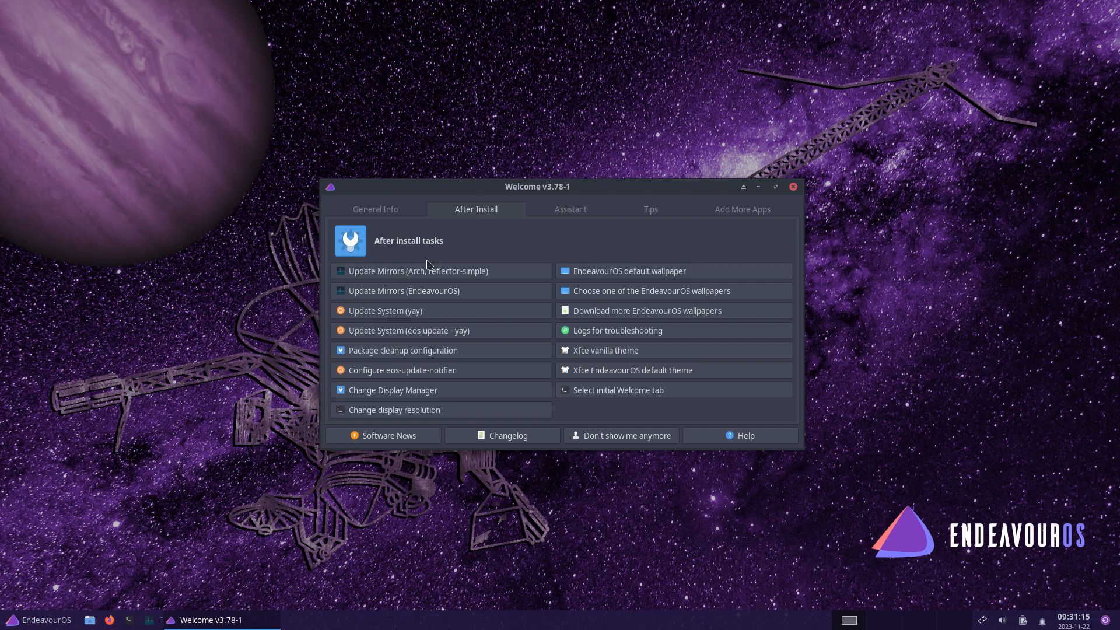
pyautogui.click(569, 215)
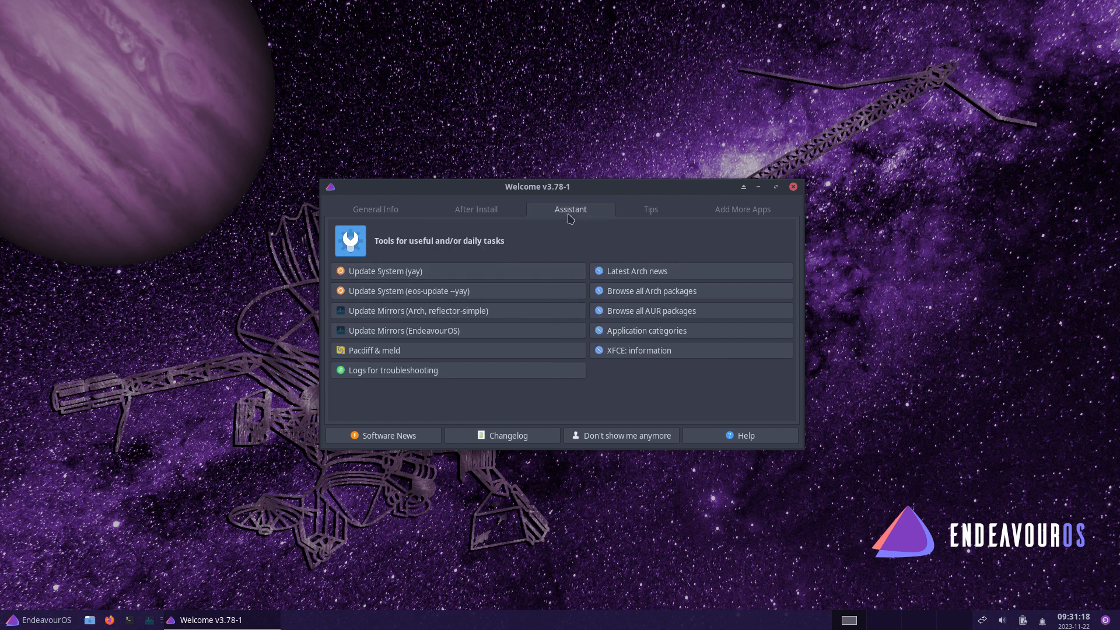
pyautogui.click(464, 211)
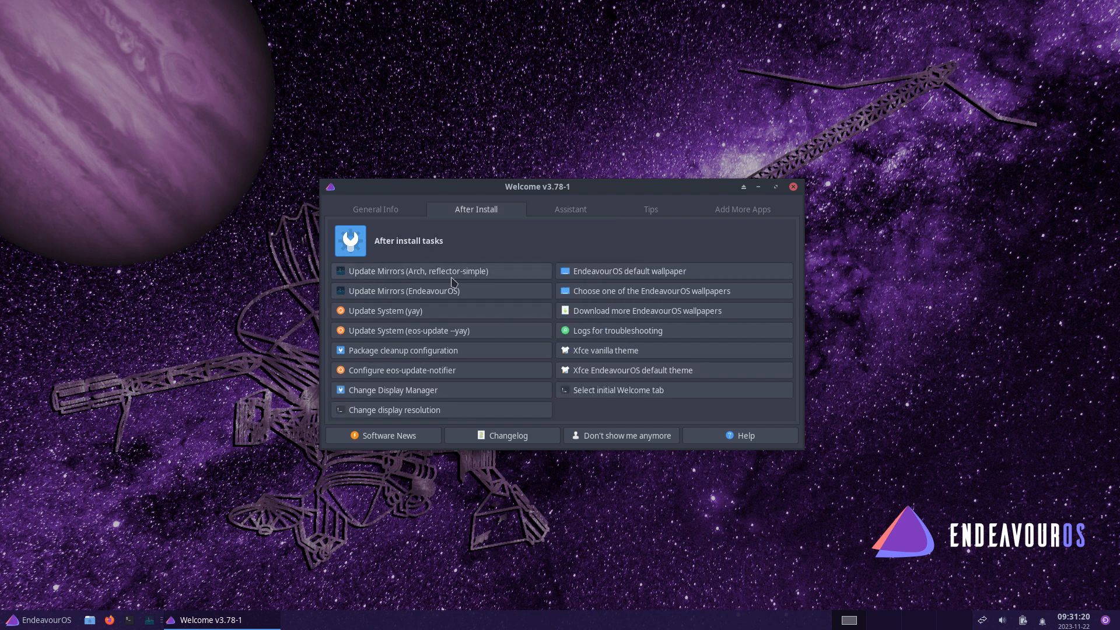
pyautogui.click(565, 213)
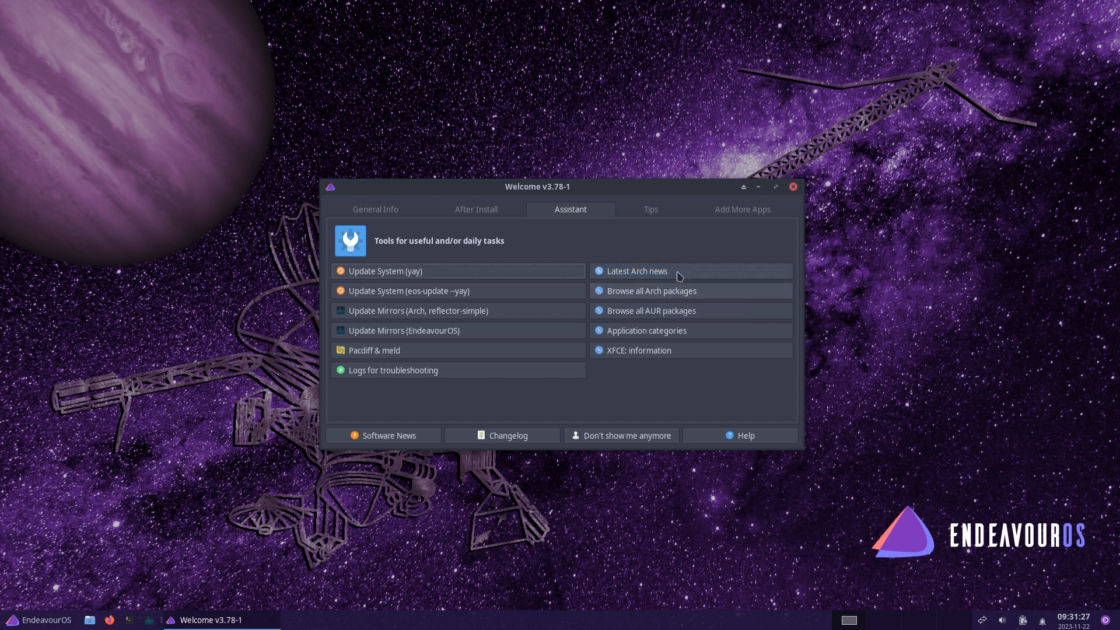
pyautogui.click(652, 211)
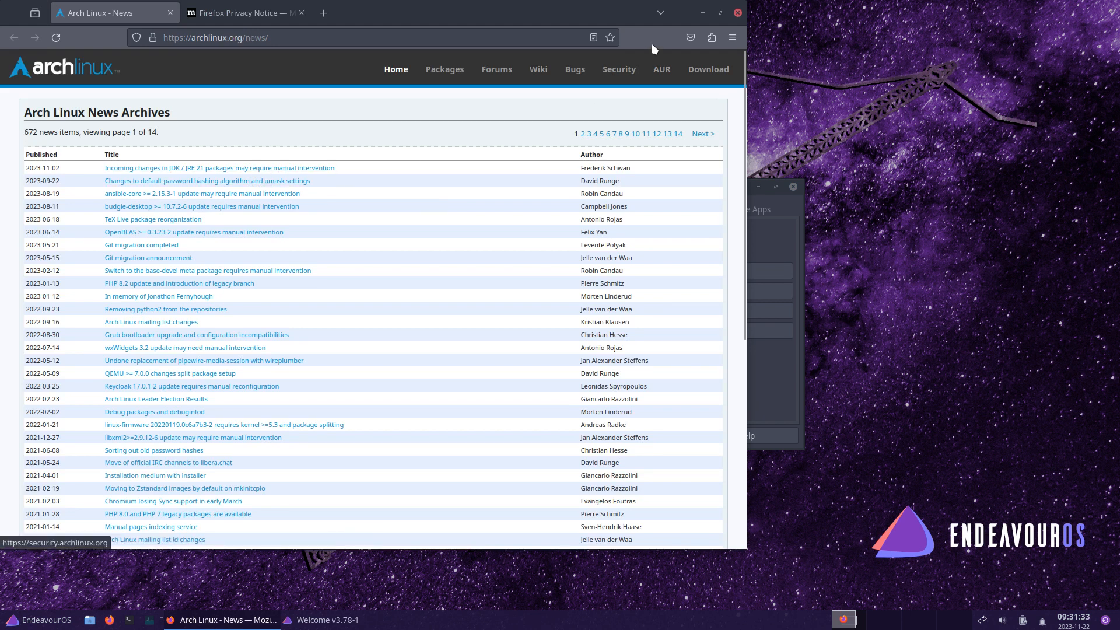
# - Close Firefox, then set Welcome to stop appearing at login from its Add More Apps tab
pyautogui.click(738, 13)
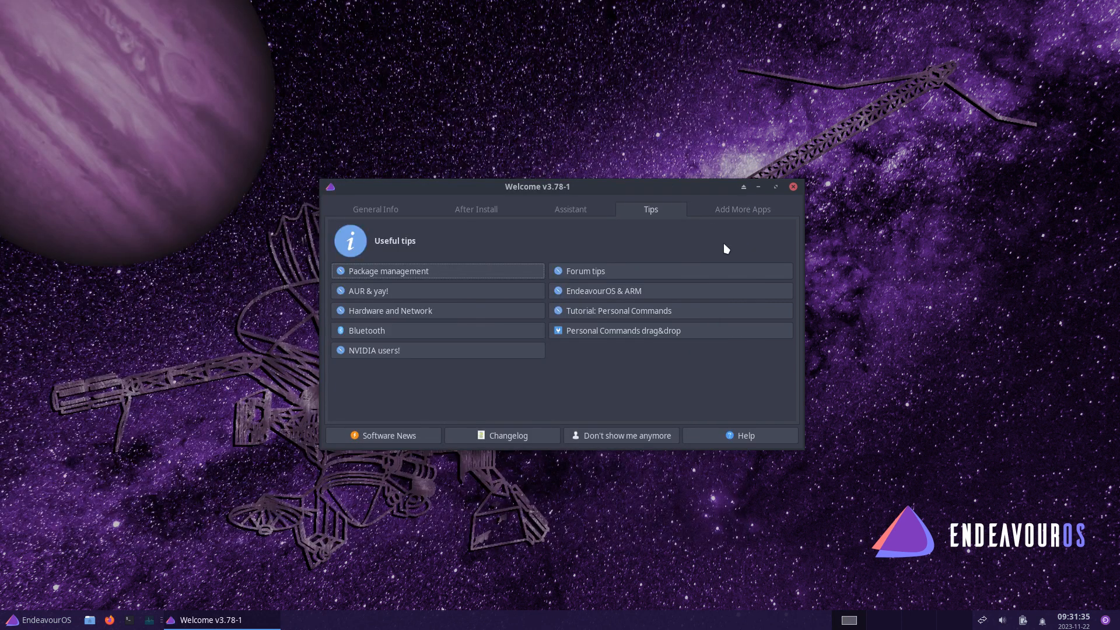
pyautogui.click(743, 210)
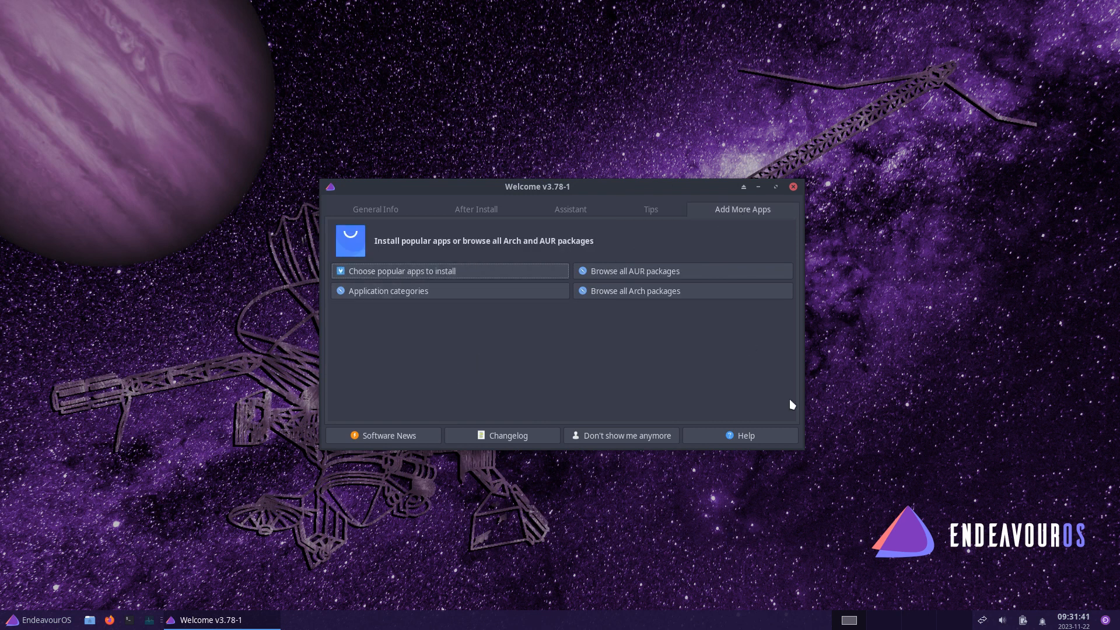
pyautogui.click(642, 439)
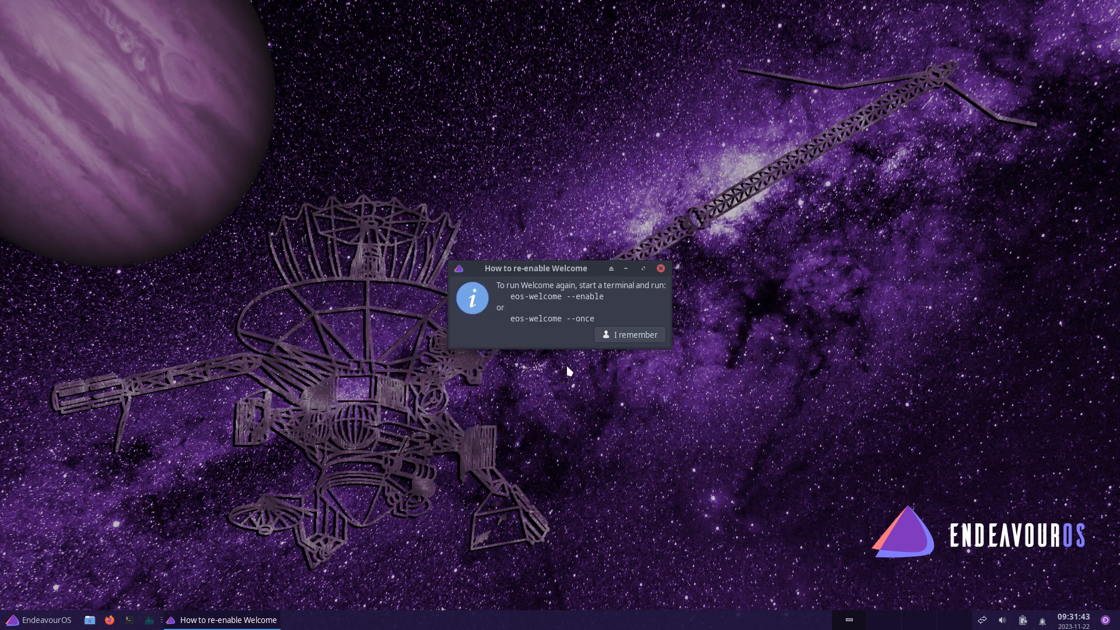
pyautogui.click(621, 333)
pyautogui.click(26, 621)
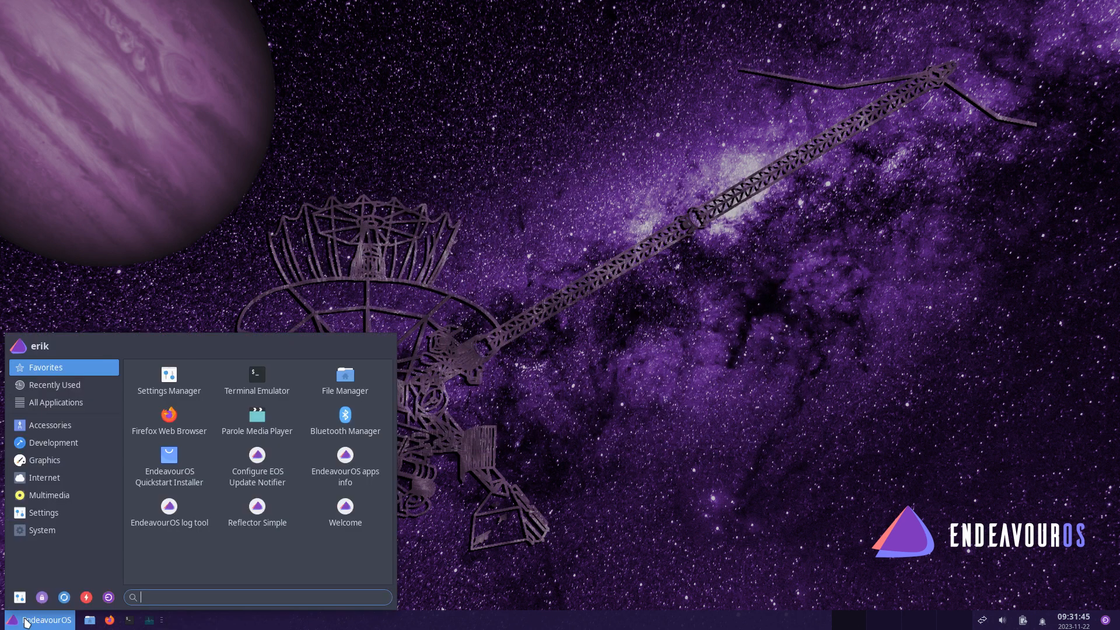
# - Review the Appearance settings' Qogir-dark icon theme in Settings Manager, then close Appearance
pyautogui.click(20, 597)
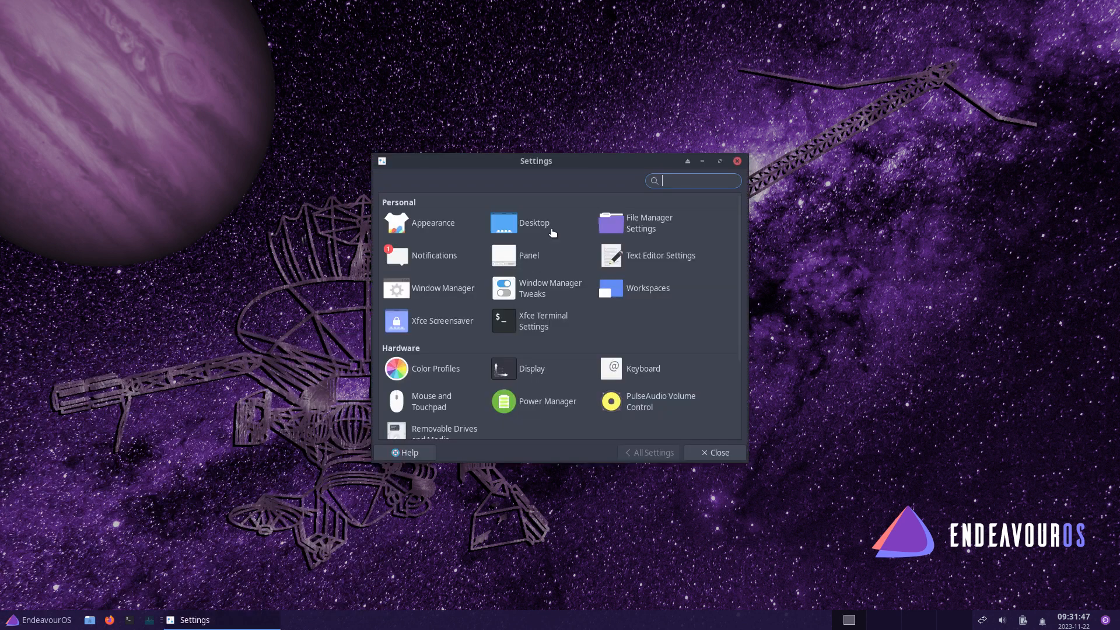
pyautogui.click(439, 223)
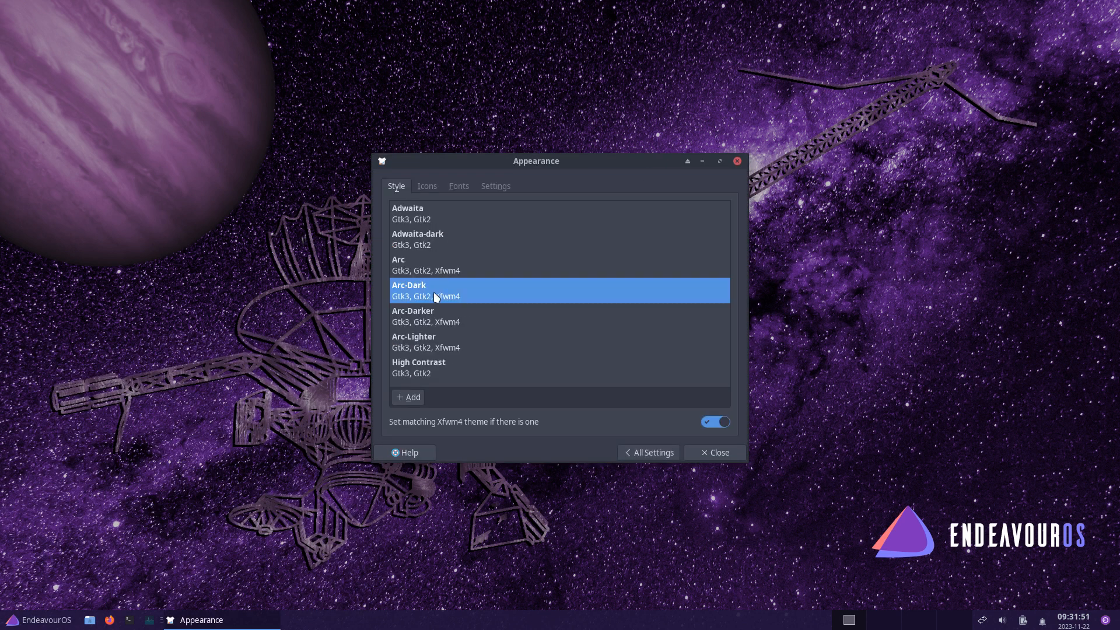
pyautogui.click(433, 192)
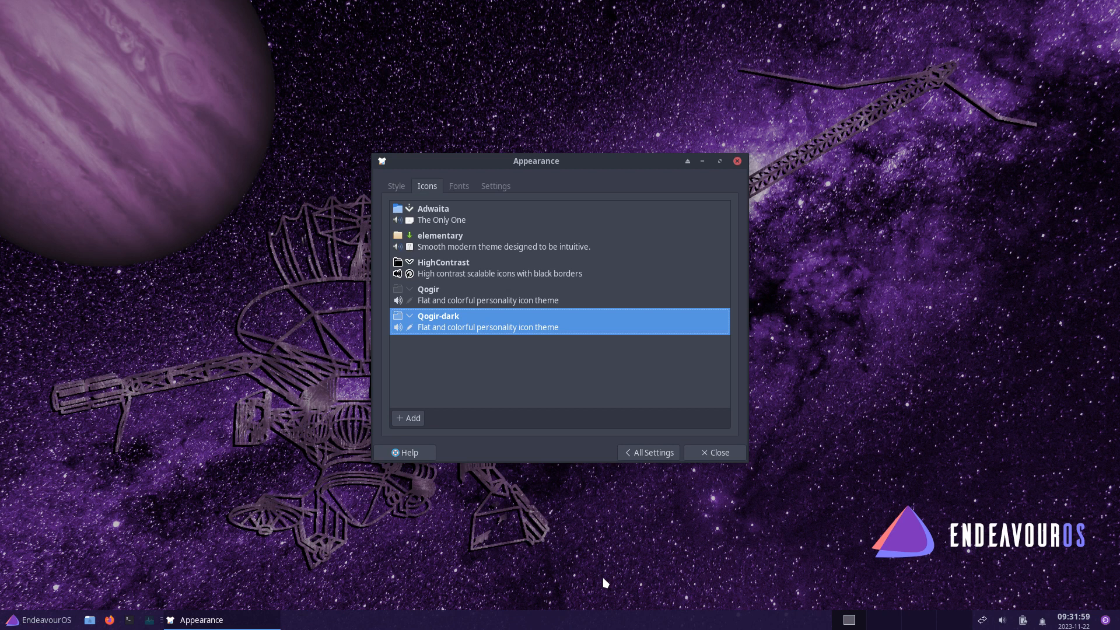
pyautogui.click(737, 161)
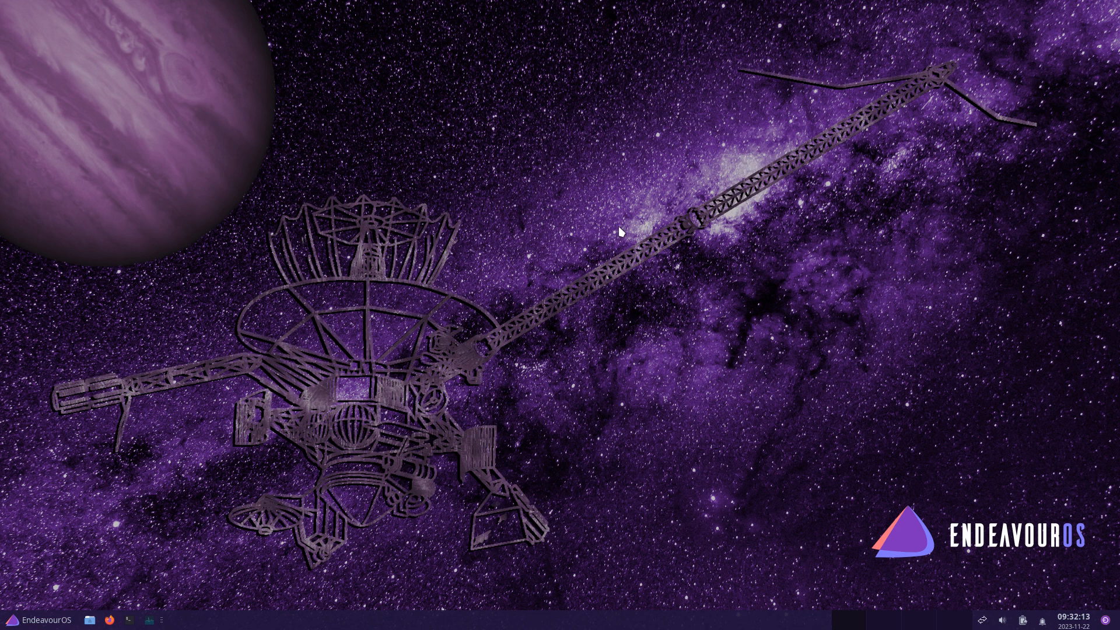
# - Reopen Appearance from Settings Manager, check the Icons tab, then return to All Settings
pyautogui.click(23, 625)
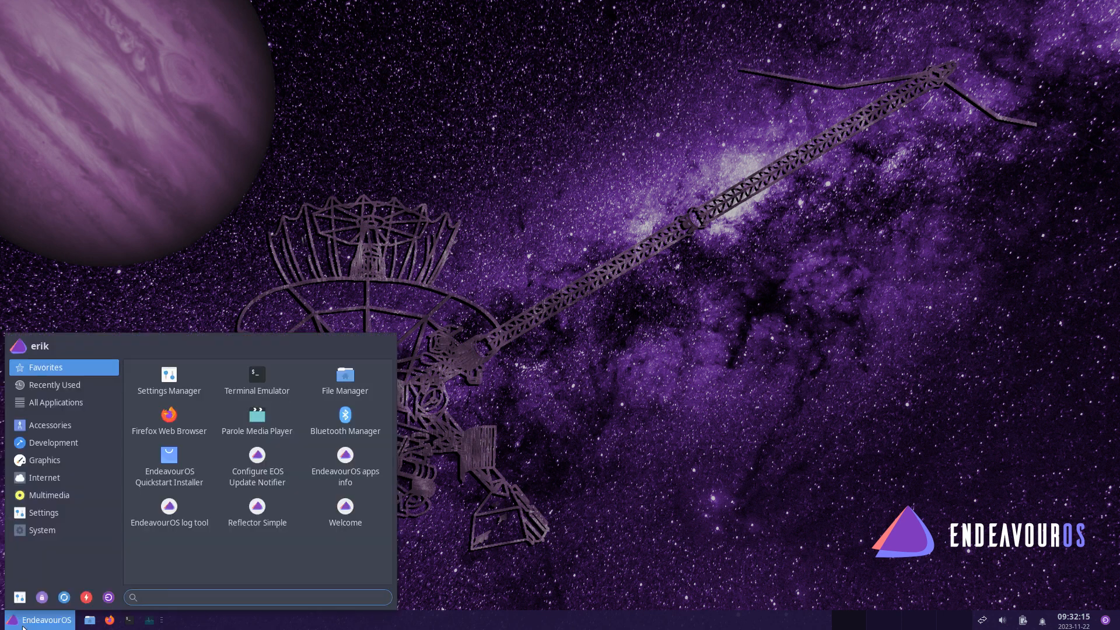
pyautogui.click(166, 385)
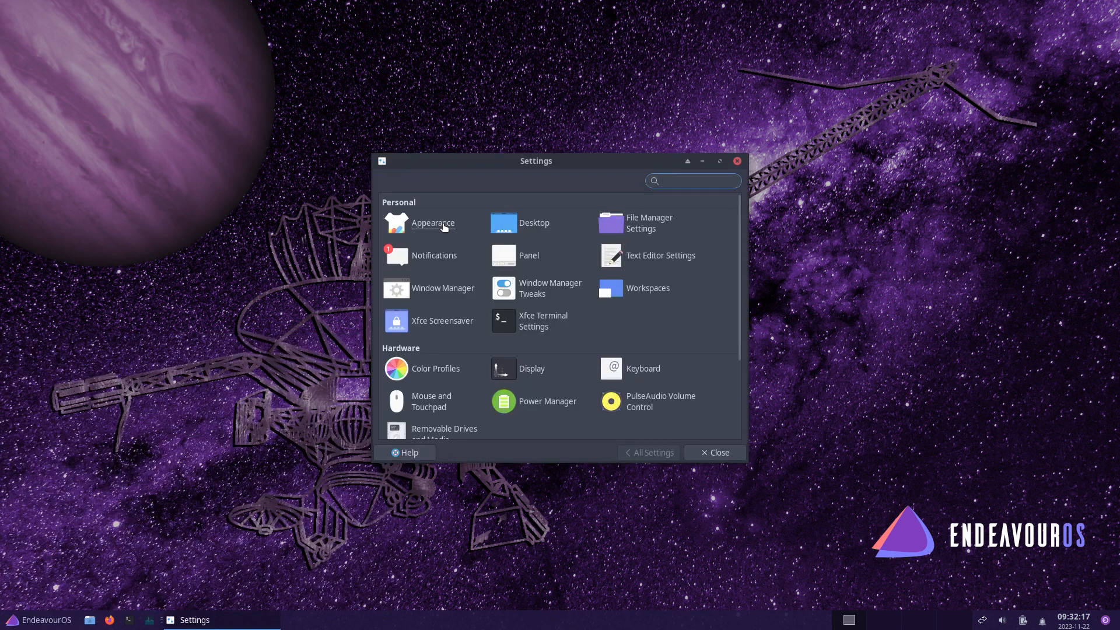
pyautogui.click(443, 227)
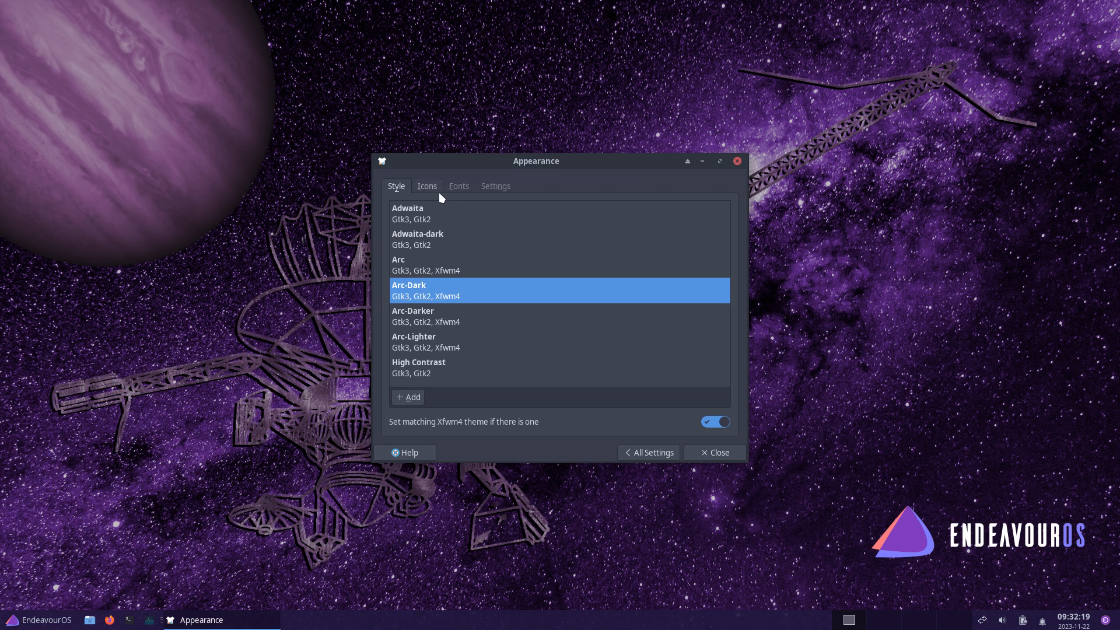
pyautogui.click(439, 190)
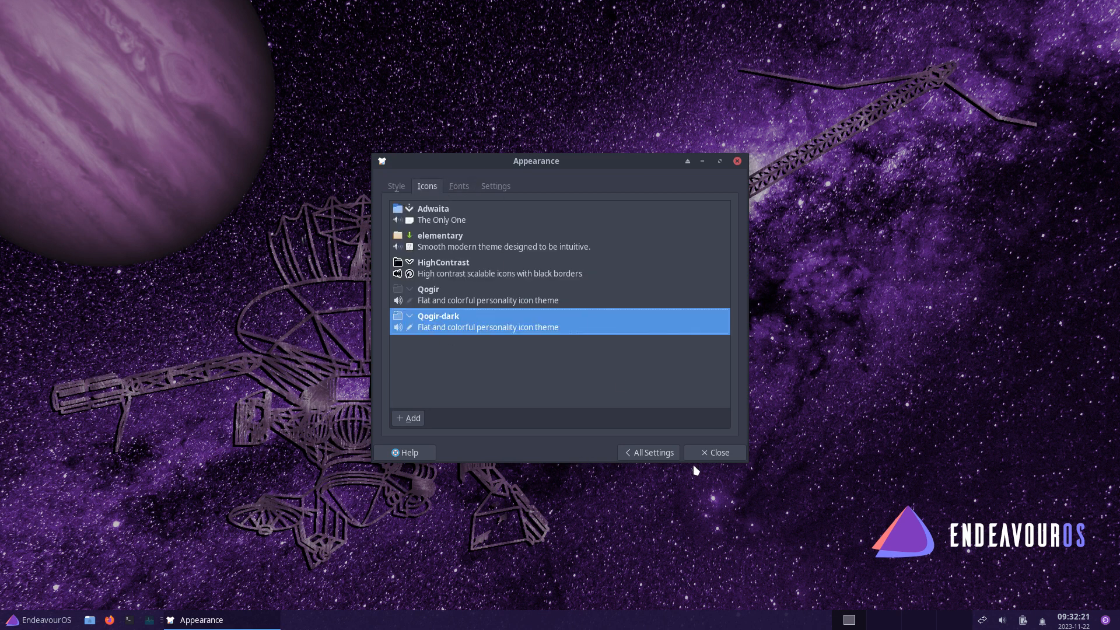
pyautogui.click(667, 456)
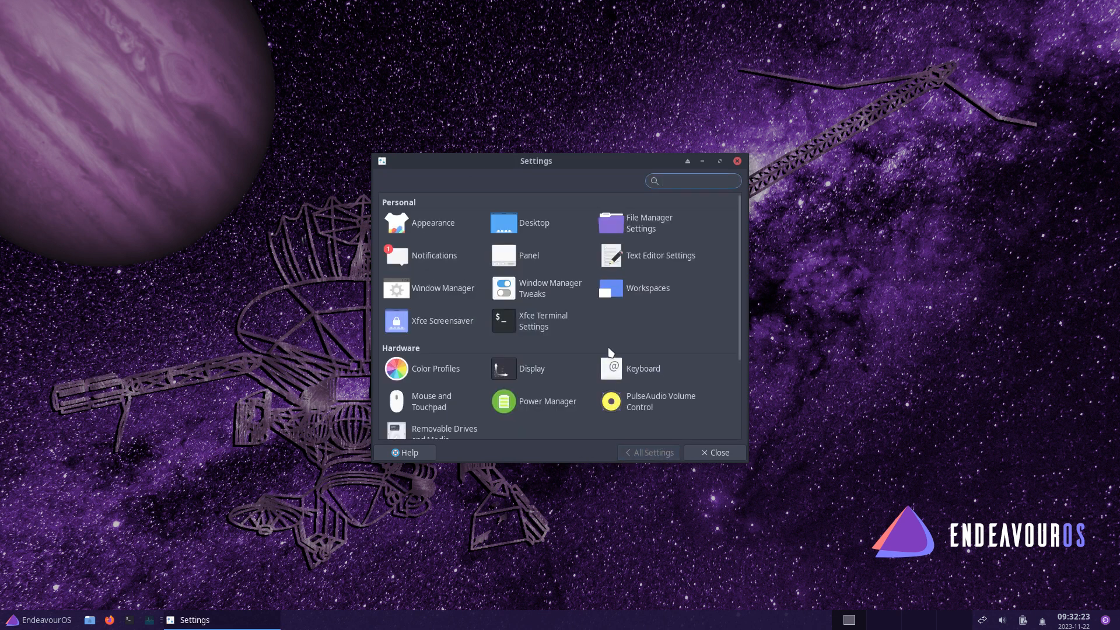
# - Open and close the desktop wallpaper settings, then scroll through the settings overview
pyautogui.rightClick(849, 324)
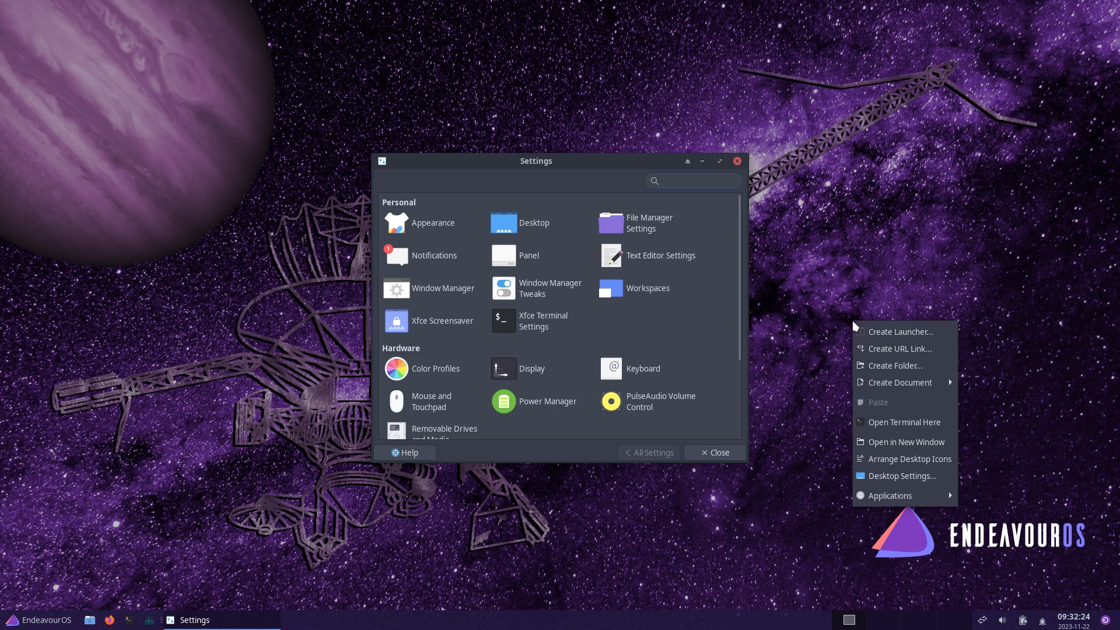
pyautogui.click(917, 477)
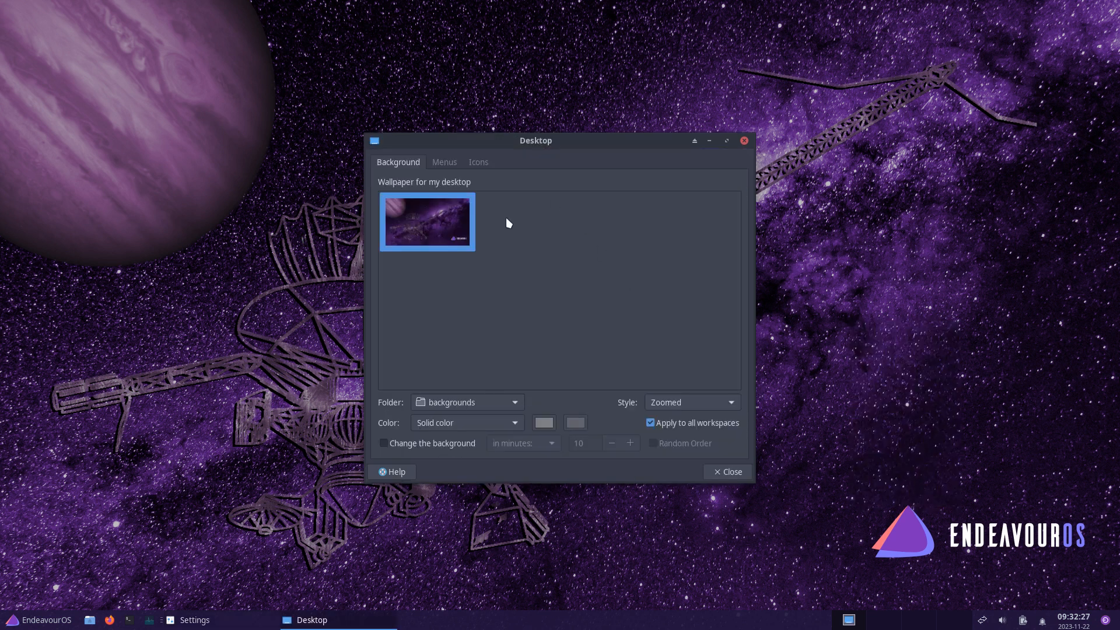
pyautogui.click(744, 141)
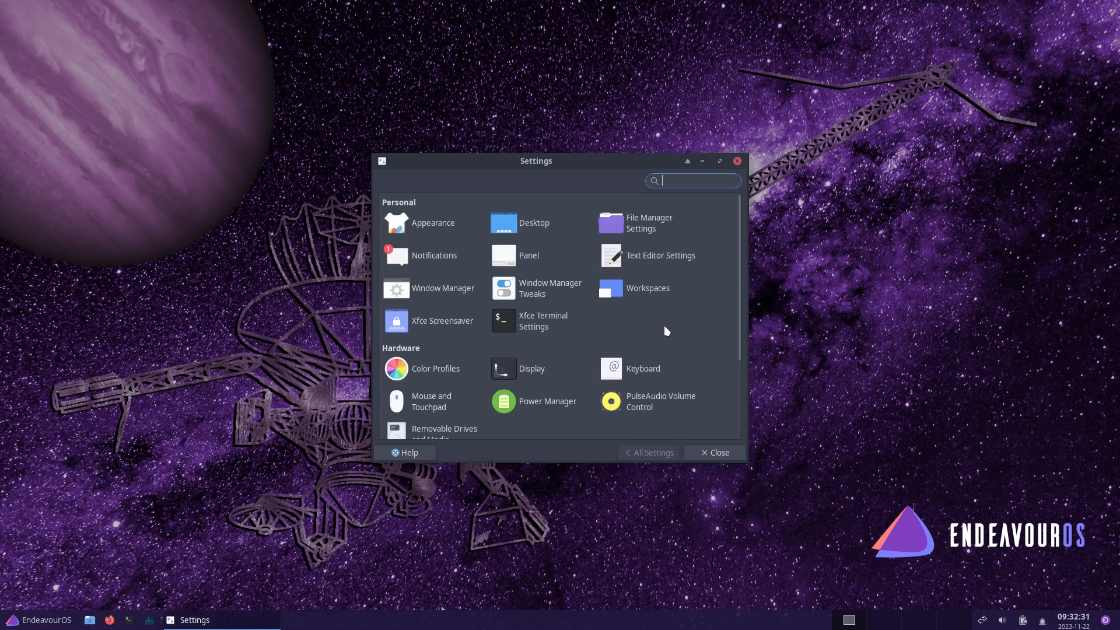
pyautogui.scroll(-1, 667, 330)
pyautogui.scroll(-2, 667, 331)
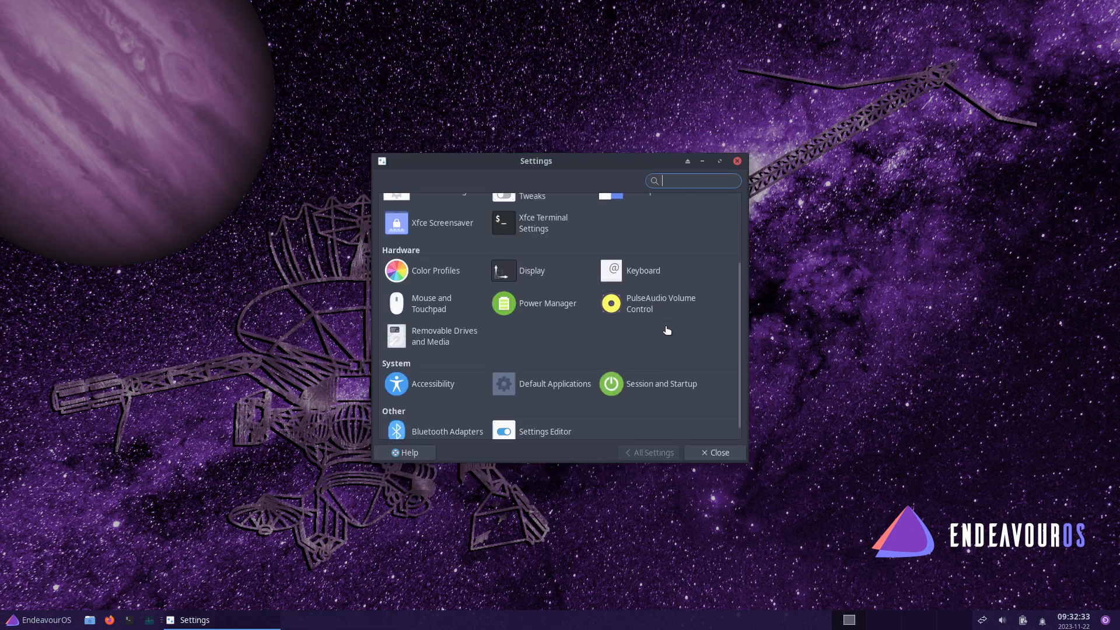
pyautogui.scroll(-1, 667, 331)
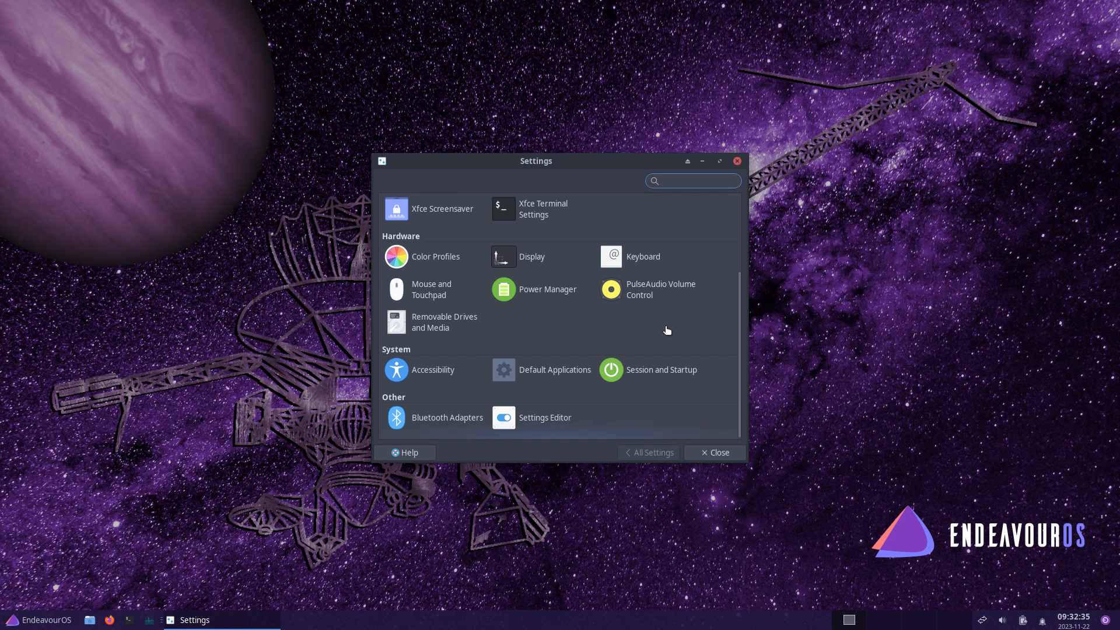
pyautogui.scroll(3, 666, 331)
pyautogui.scroll(1, 666, 330)
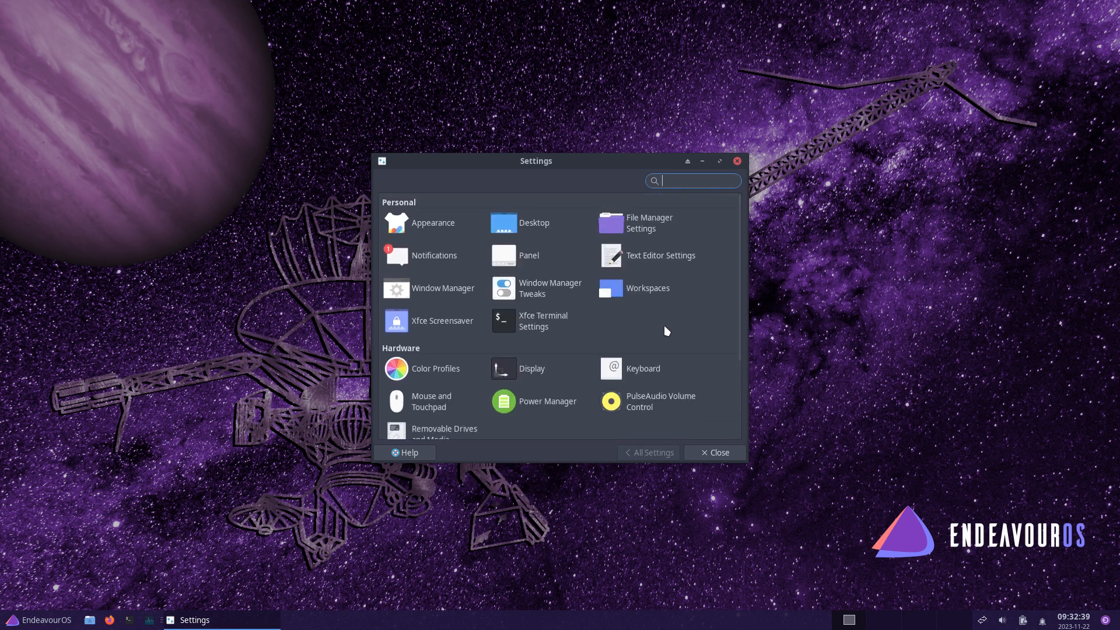
pyautogui.scroll(-3, 667, 331)
pyautogui.click(28, 624)
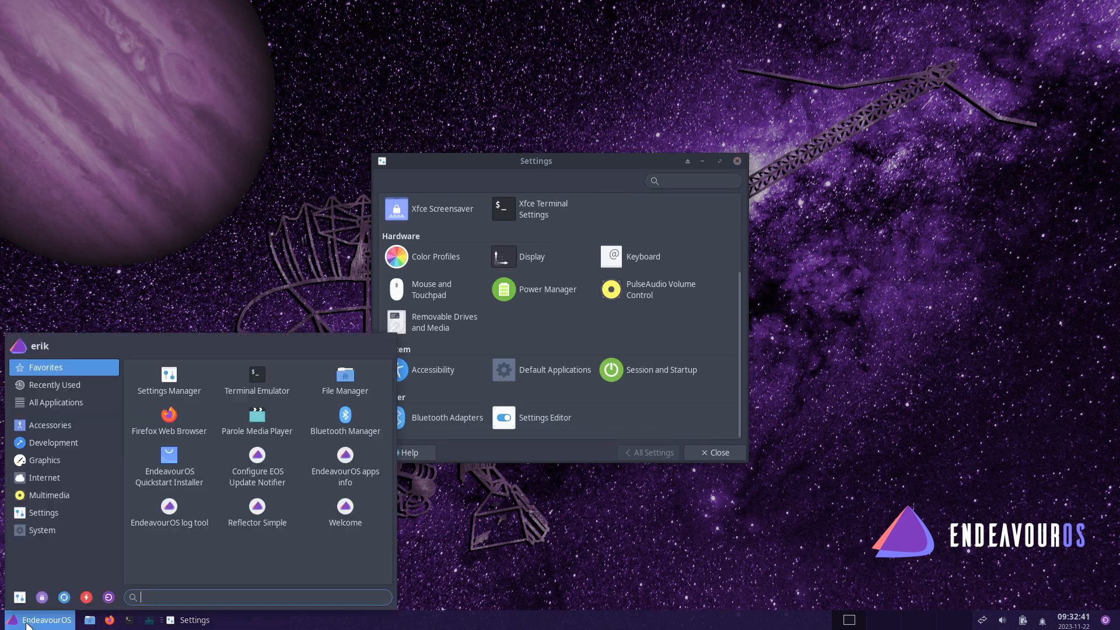
# - Browse the Whisker menu's Accessories, Development, Graphics, Internet, Multimedia, Settings and System categories
pyautogui.click(54, 425)
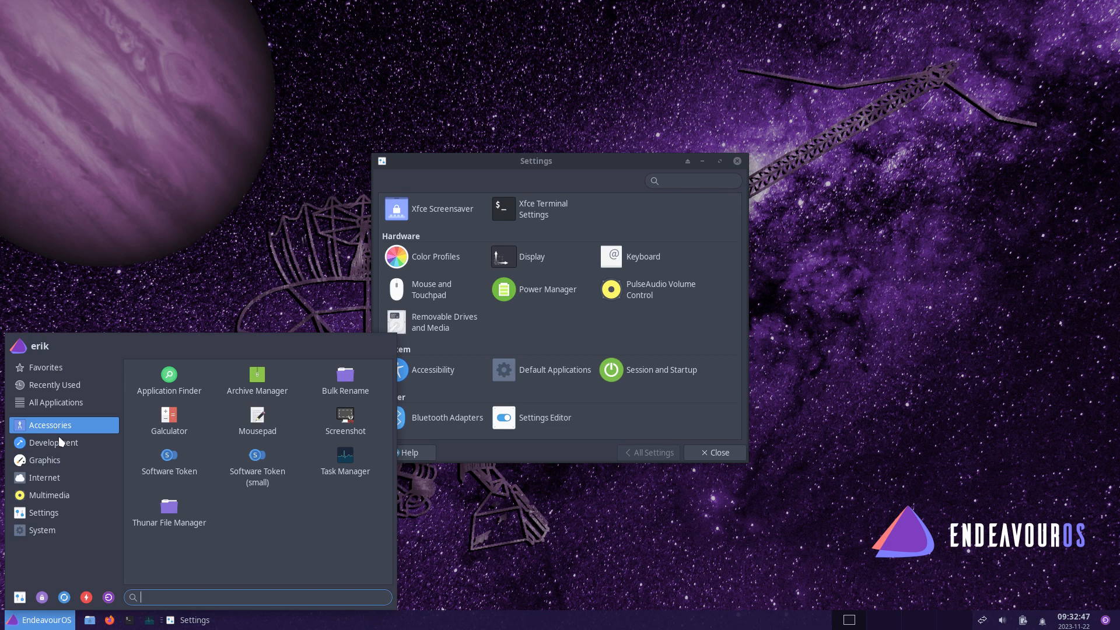
pyautogui.click(58, 446)
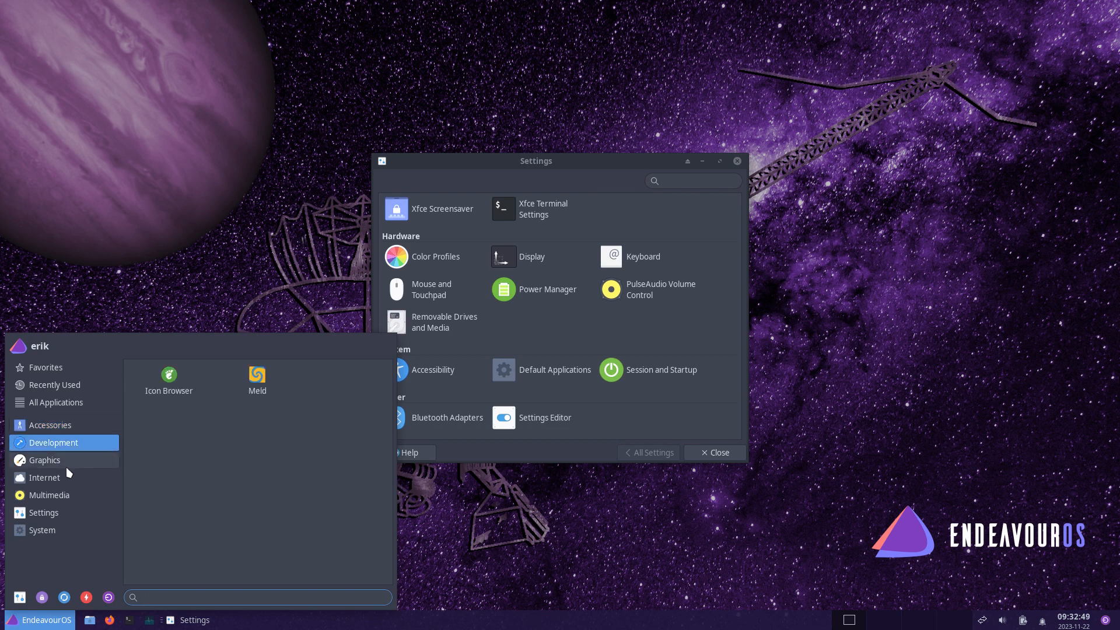
pyautogui.click(69, 464)
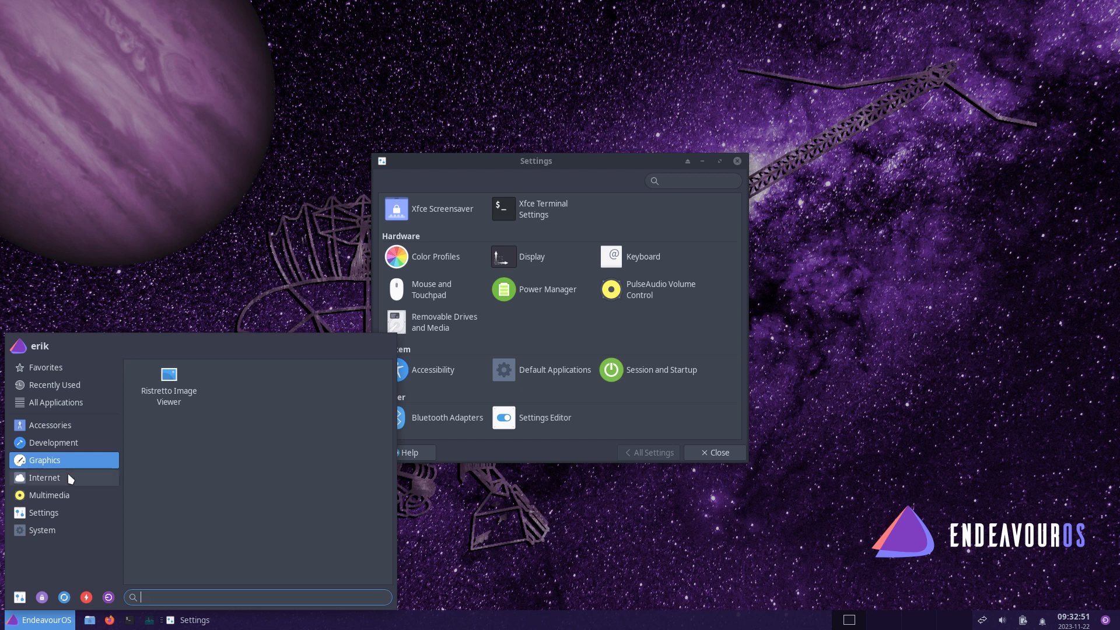
pyautogui.click(68, 475)
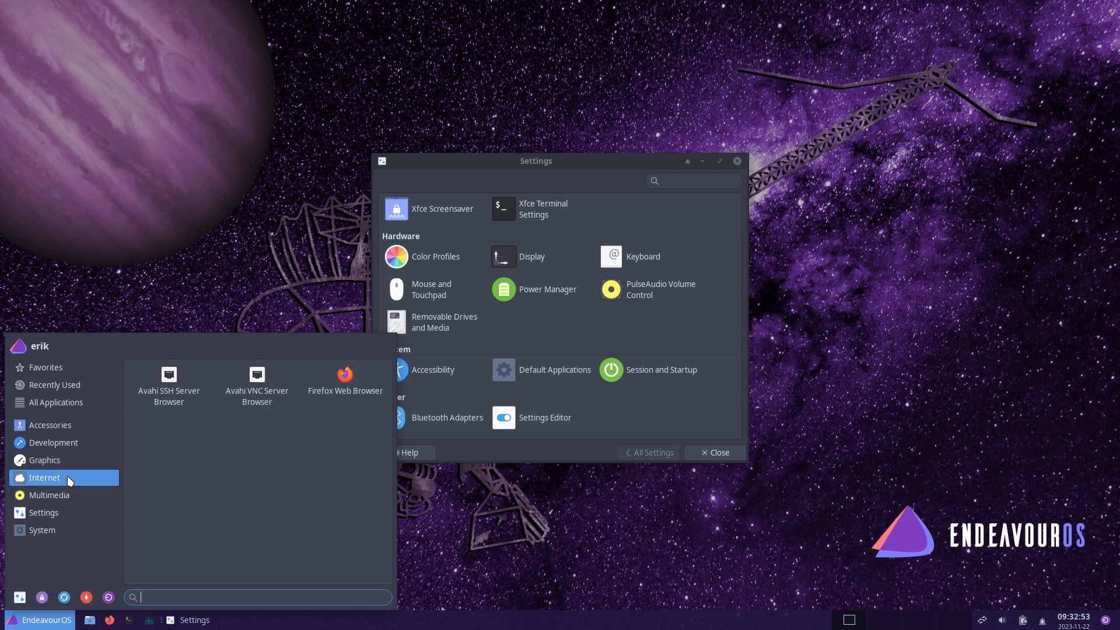
pyautogui.click(68, 496)
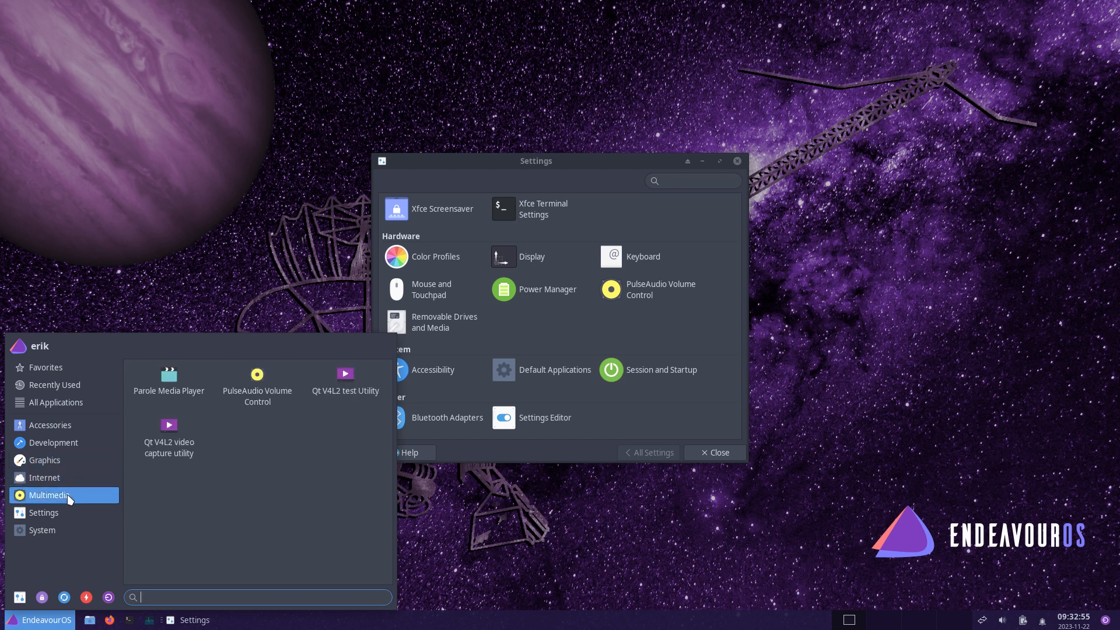
pyautogui.click(75, 509)
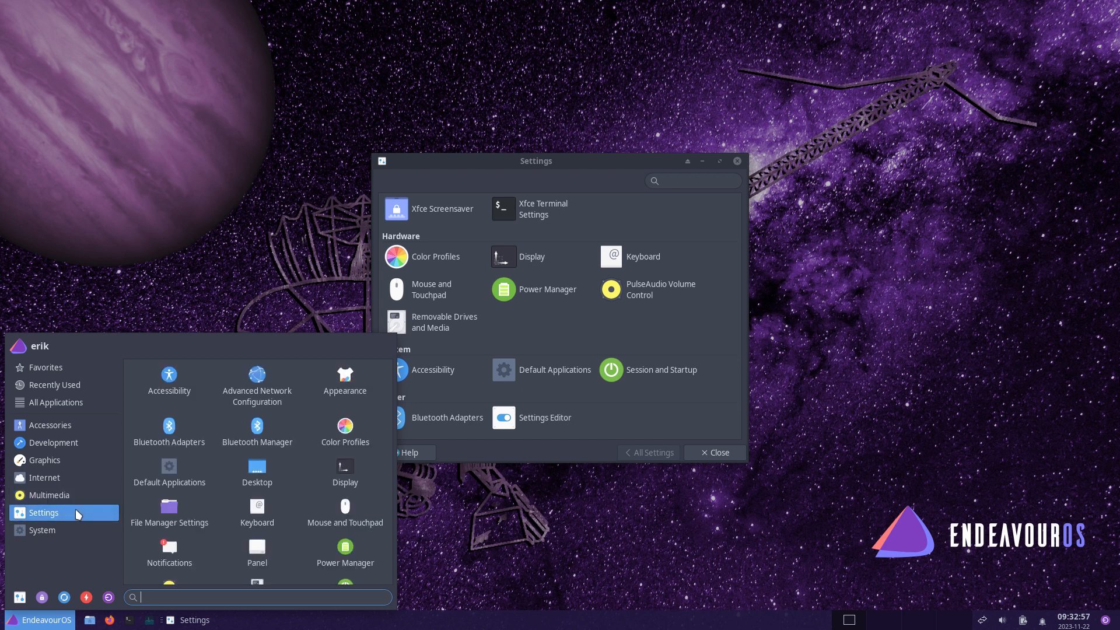
pyautogui.scroll(-2, 224, 490)
pyautogui.scroll(-3, 224, 488)
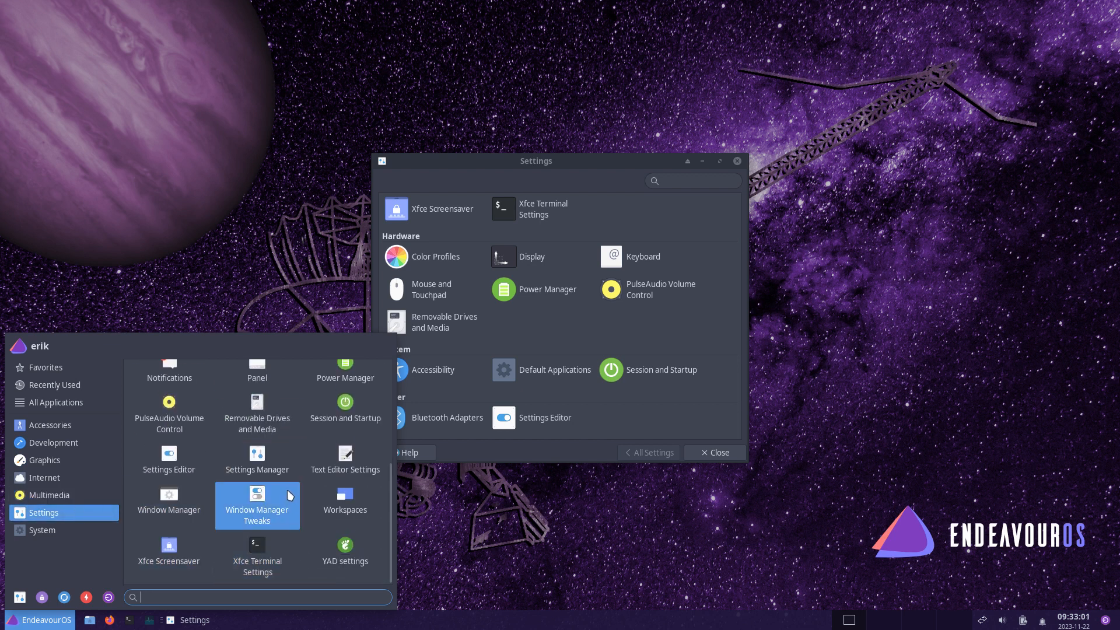
pyautogui.scroll(5, 288, 490)
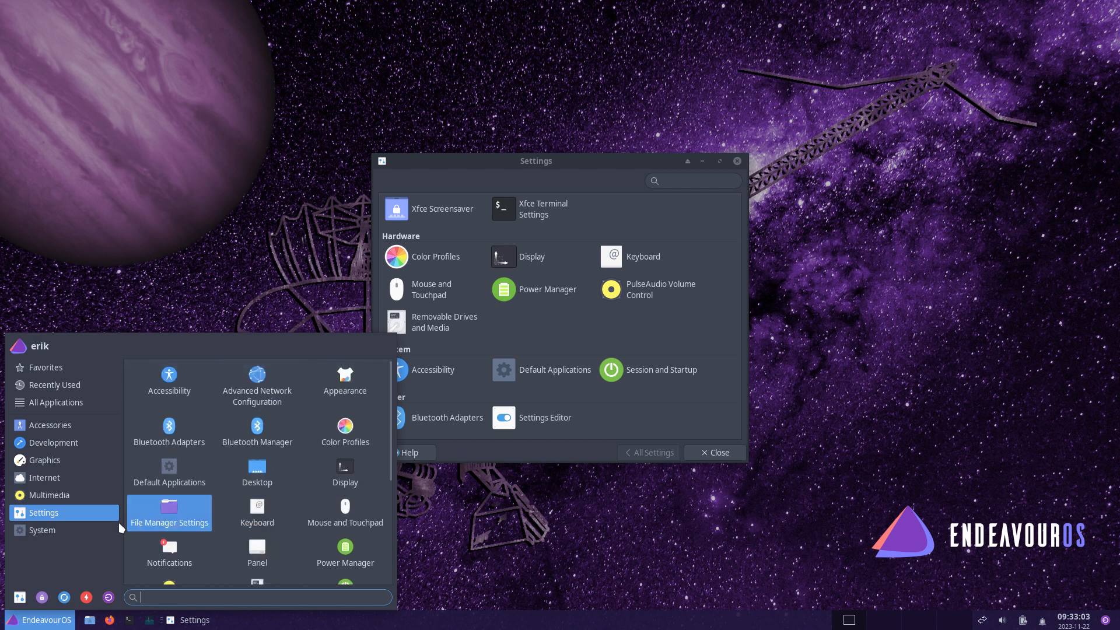
pyautogui.click(52, 529)
pyautogui.scroll(-1, 230, 503)
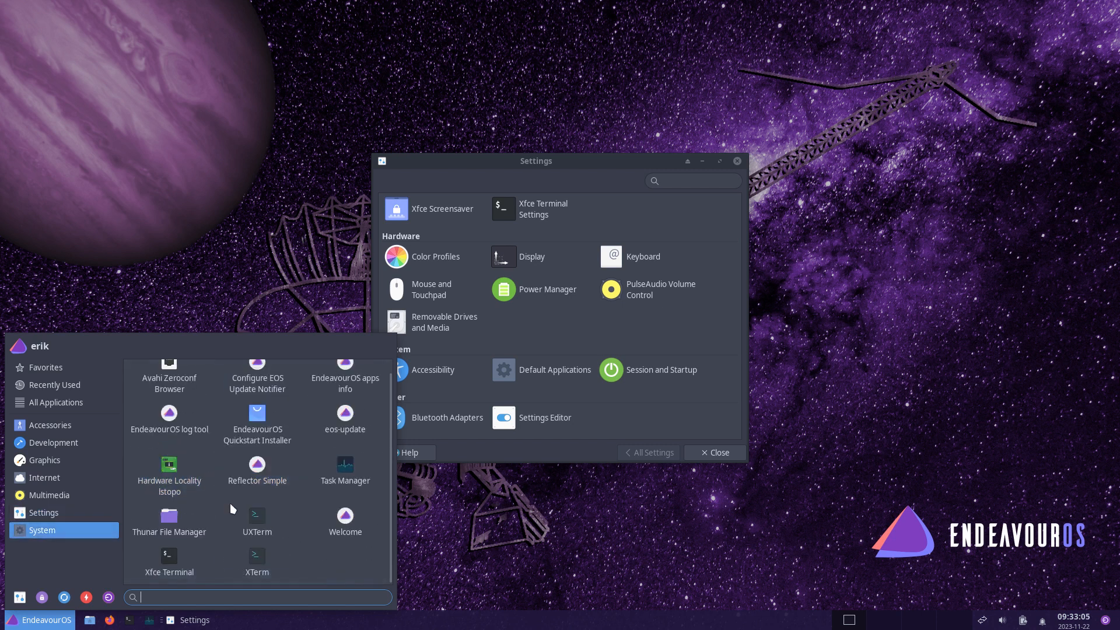